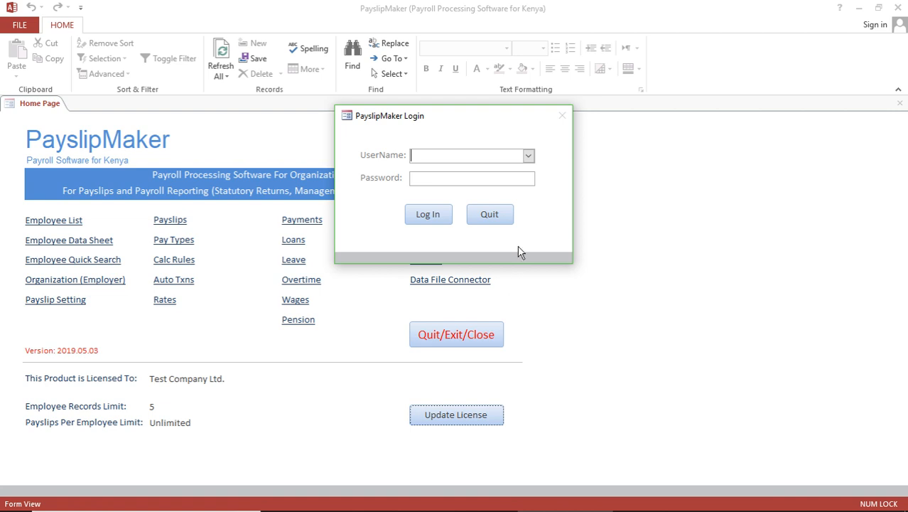
Log in to PayslipMaker as the Admin user with the account password
{"action": "left_click", "coordinate": [529, 156]}
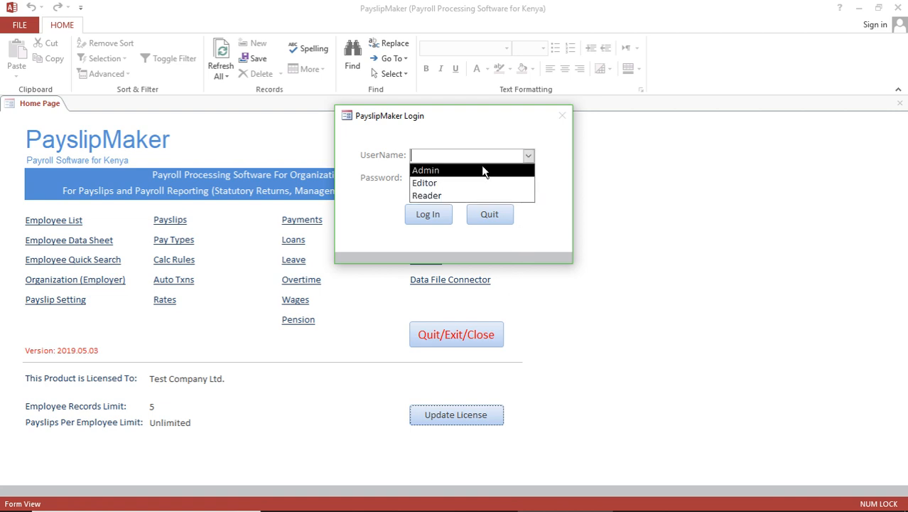
{"action": "left_click", "coordinate": [460, 170]}
{"action": "left_click", "coordinate": [443, 176]}
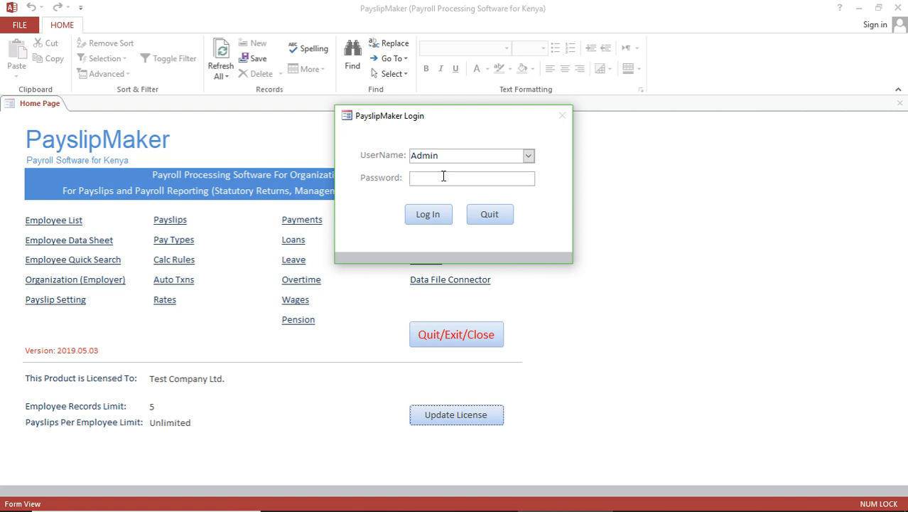
{"action": "type", "text": "*"}
{"action": "left_click", "coordinate": [426, 216]}
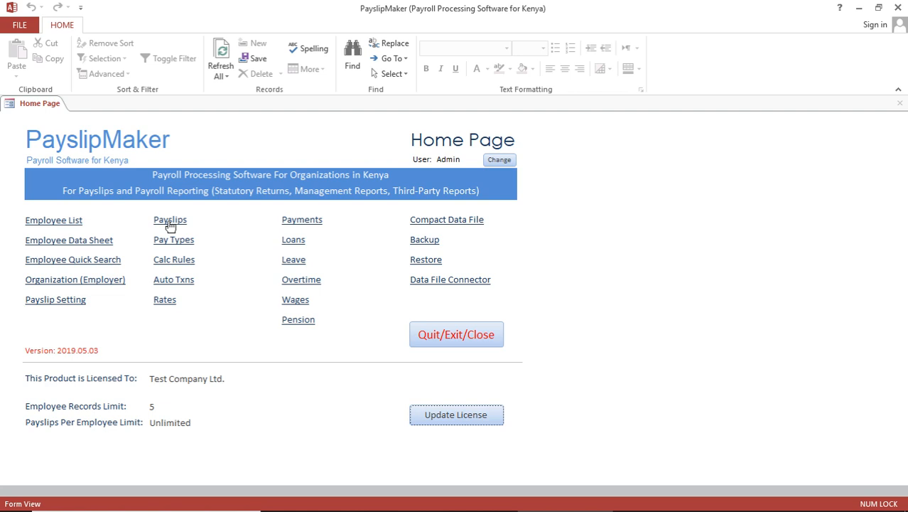
In the Employee List, enter first and last names for the first two employees
{"action": "left_click", "coordinate": [58, 221]}
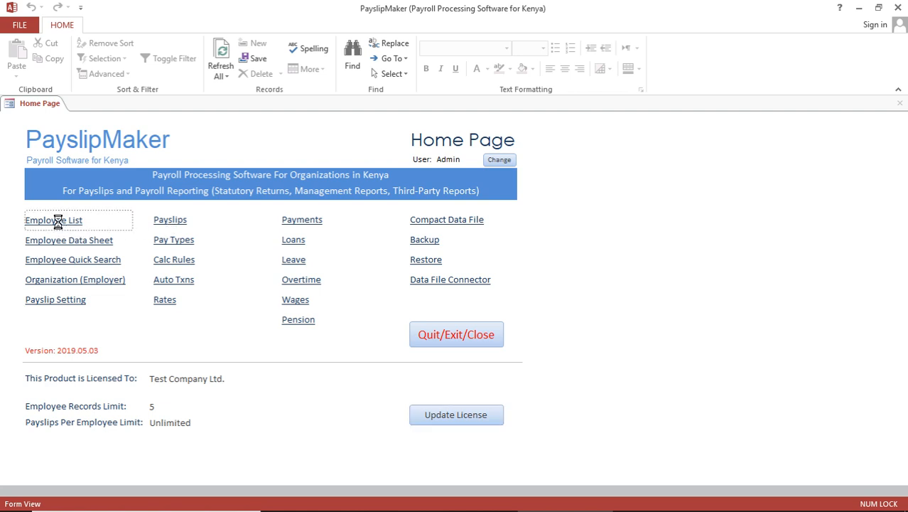
{"action": "left_click", "coordinate": [70, 165]}
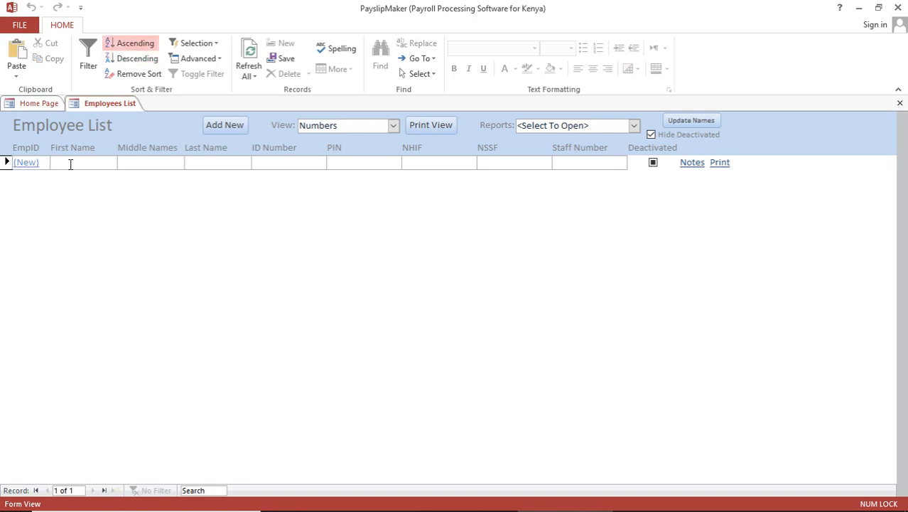
{"action": "key", "text": "Tab"}
{"action": "key", "text": "Tab"}
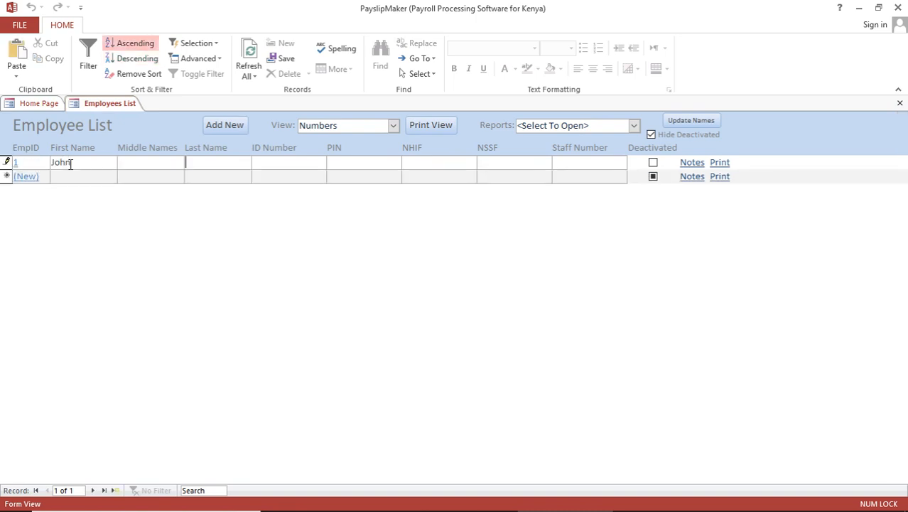
{"action": "left_click", "coordinate": [64, 177]}
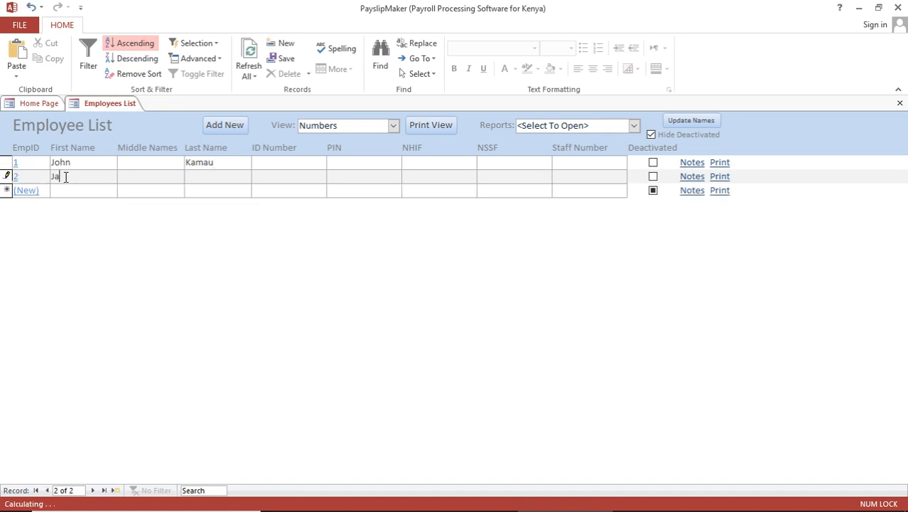
{"action": "key", "text": "Tab"}
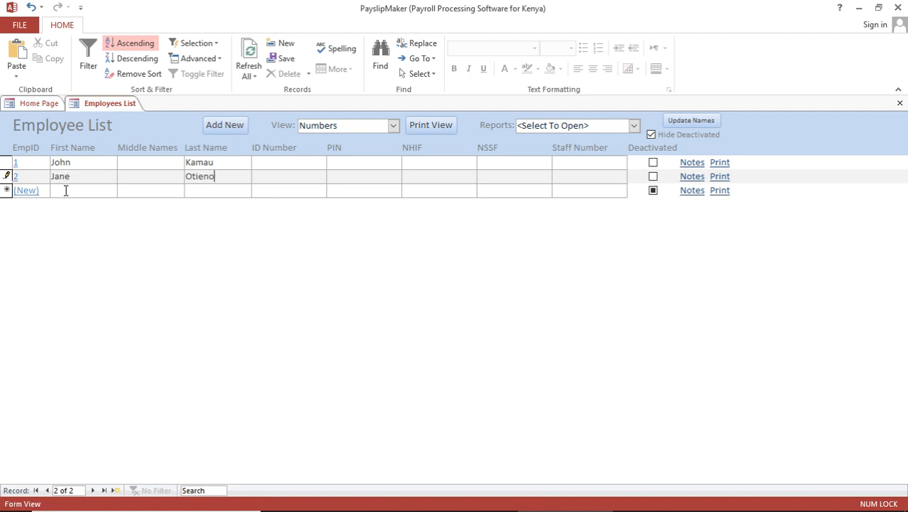
Add the third employee's first and last name, save, and close the Employee List
{"action": "left_click", "coordinate": [66, 190]}
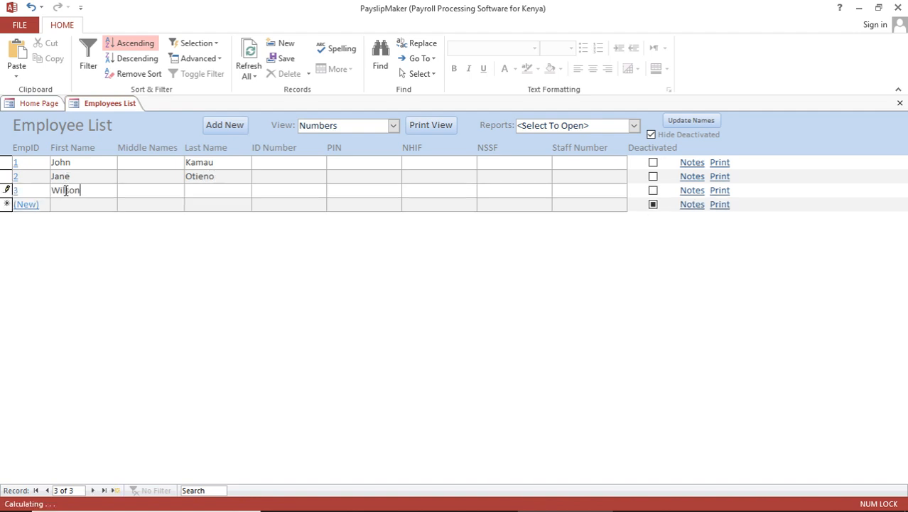
{"action": "key", "text": "Tab"}
{"action": "key", "text": "Tab"}
{"action": "left_click", "coordinate": [133, 202]}
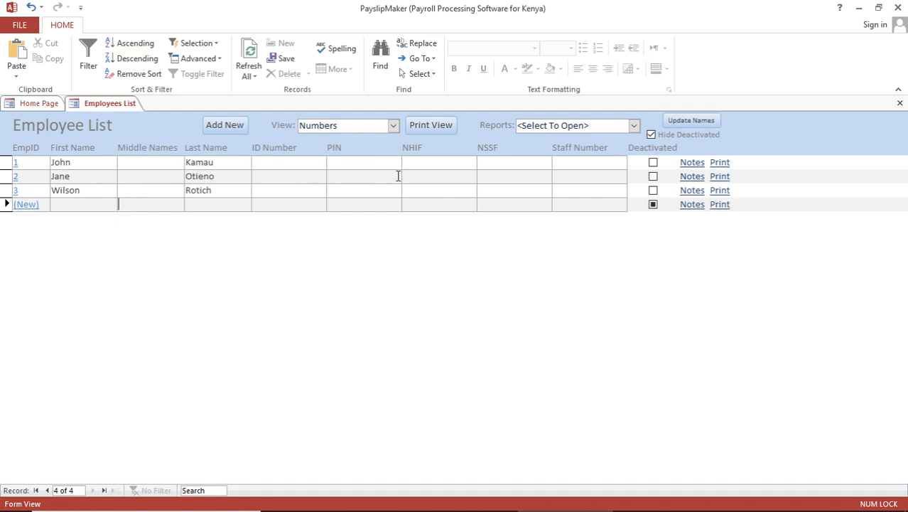
{"action": "left_click", "coordinate": [900, 103]}
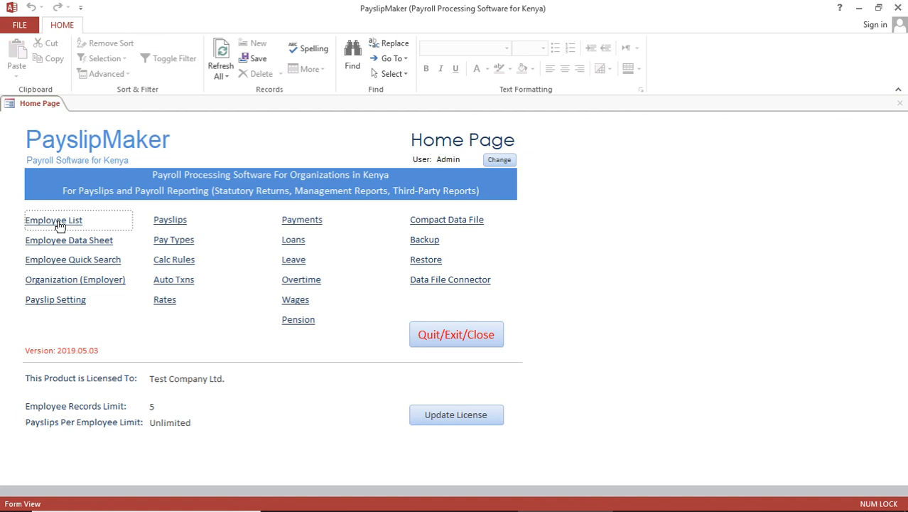
{"action": "left_click", "coordinate": [59, 224]}
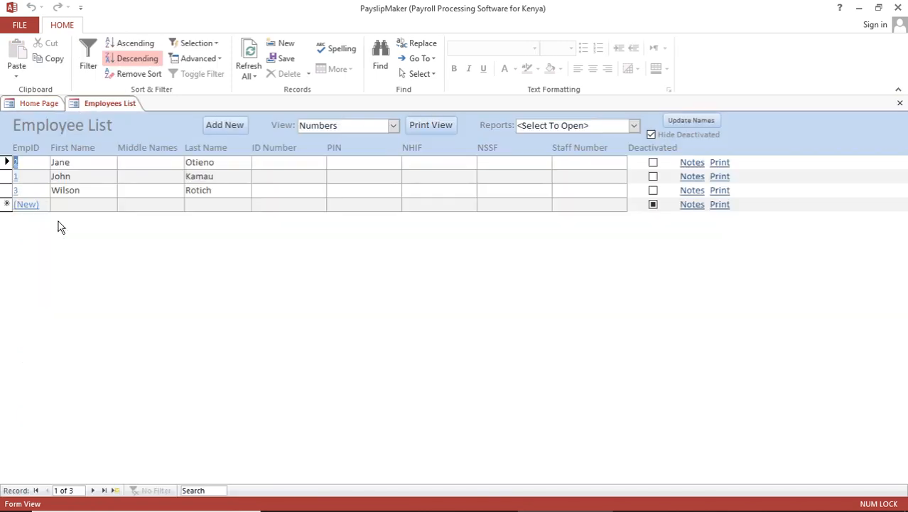
{"action": "left_click", "coordinate": [32, 166]}
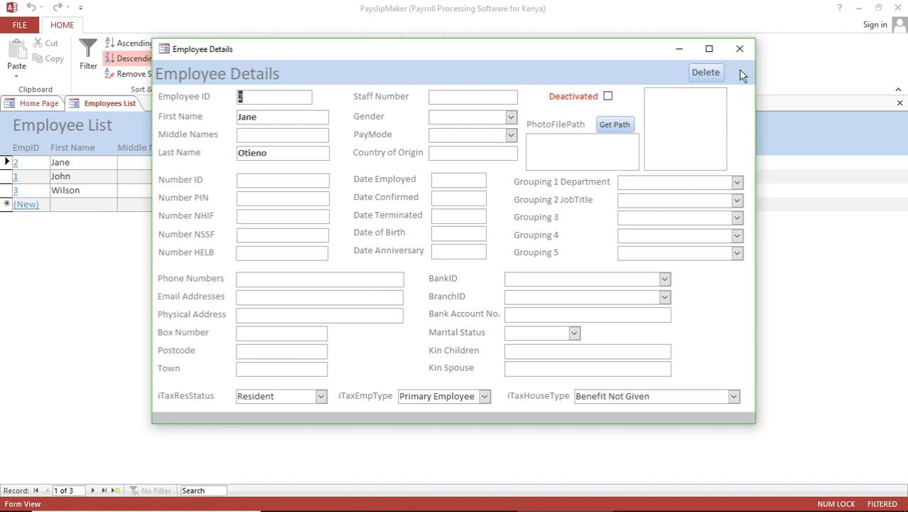
{"action": "left_click", "coordinate": [740, 50]}
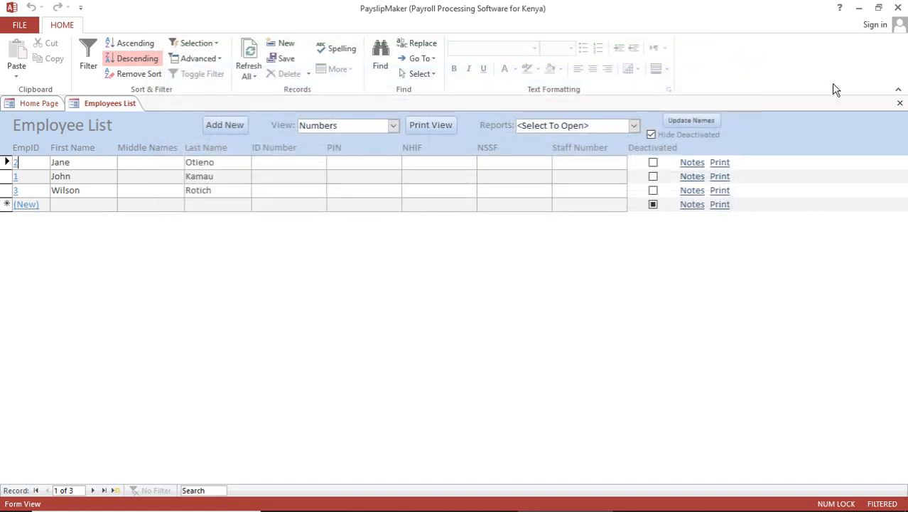
{"action": "left_click", "coordinate": [900, 104]}
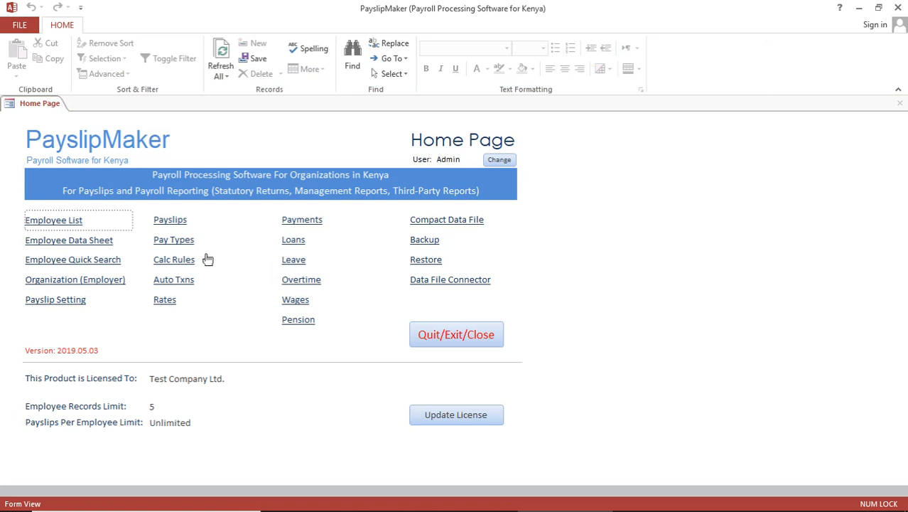
Enter May 2019 Basic Salary lines of 100,000 and 80,000 for the first two employees
{"action": "left_click", "coordinate": [170, 221]}
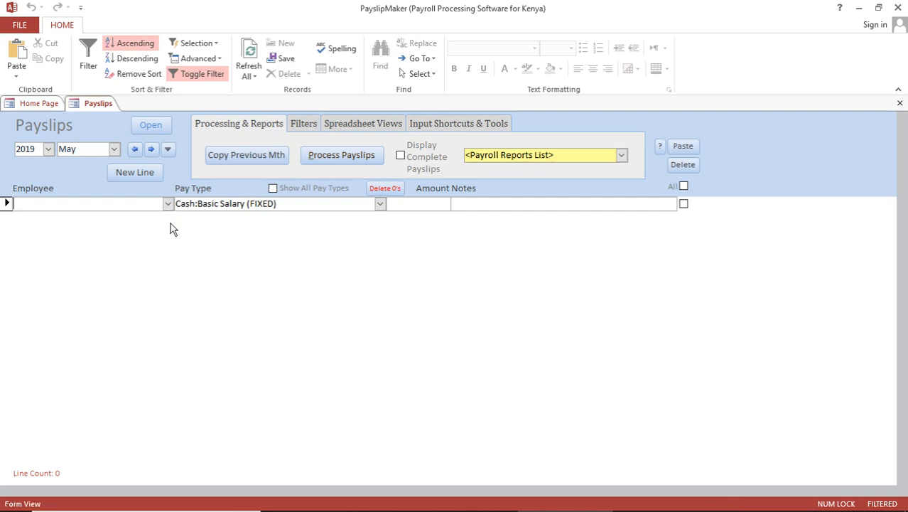
{"action": "left_click", "coordinate": [169, 204]}
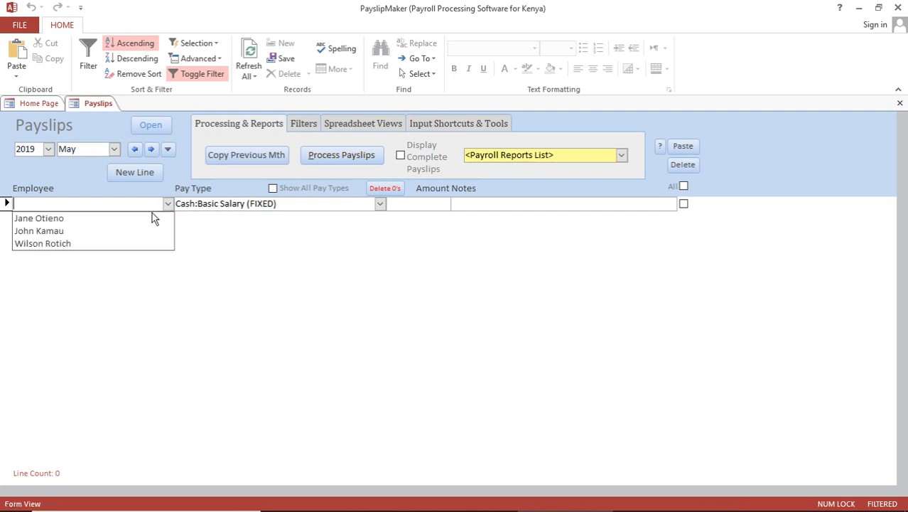
{"action": "left_click", "coordinate": [139, 219]}
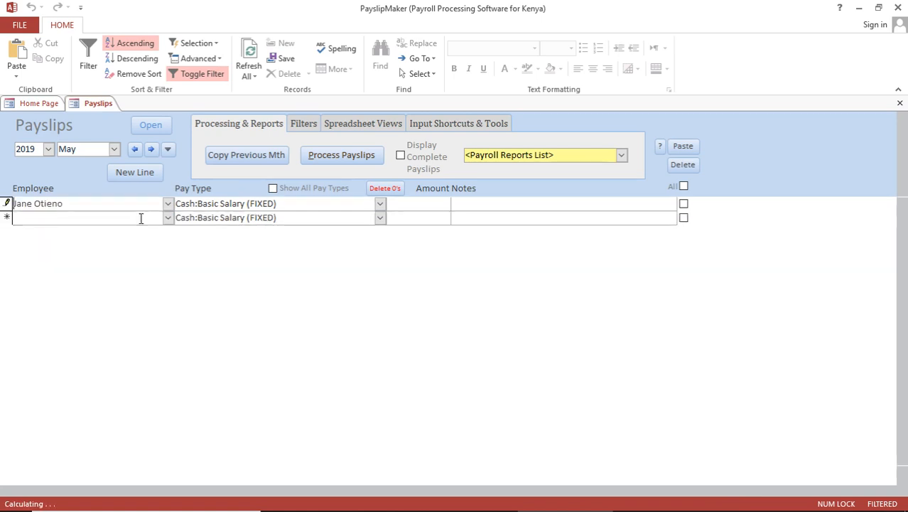
{"action": "left_click", "coordinate": [404, 207]}
{"action": "type", "text": "100000"}
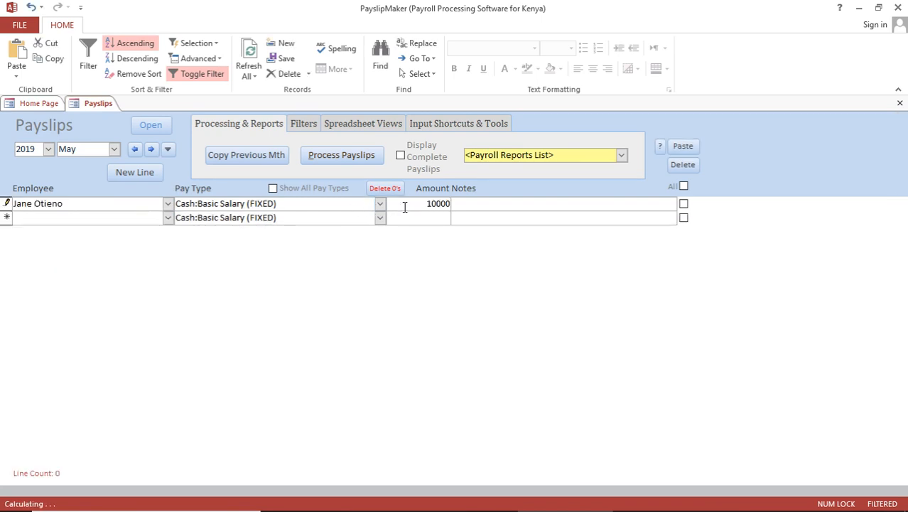
{"action": "left_click", "coordinate": [140, 221]}
{"action": "left_click", "coordinate": [169, 221]}
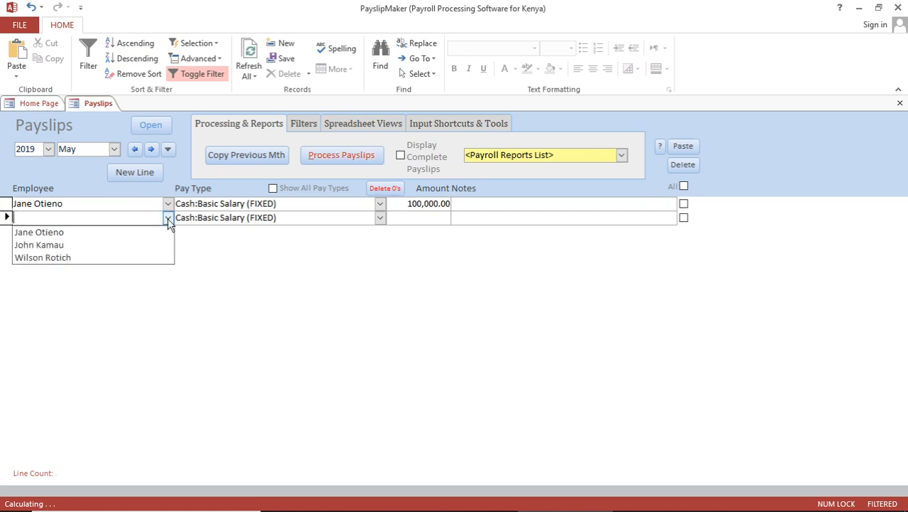
{"action": "left_click", "coordinate": [94, 245]}
{"action": "left_click", "coordinate": [425, 216]}
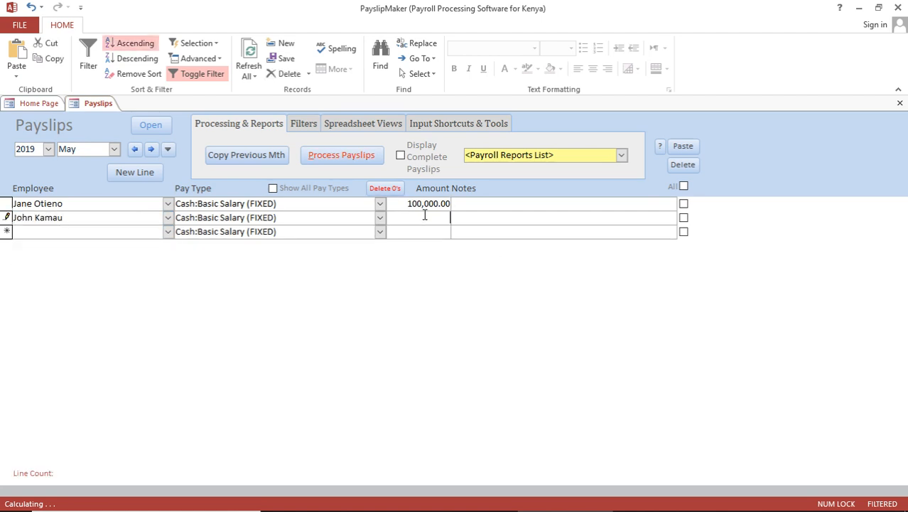
{"action": "type", "text": "80000"}
Enter the third employee's 60,000 Basic Salary line and start processing the payroll
{"action": "left_click", "coordinate": [168, 234]}
{"action": "left_click", "coordinate": [100, 271]}
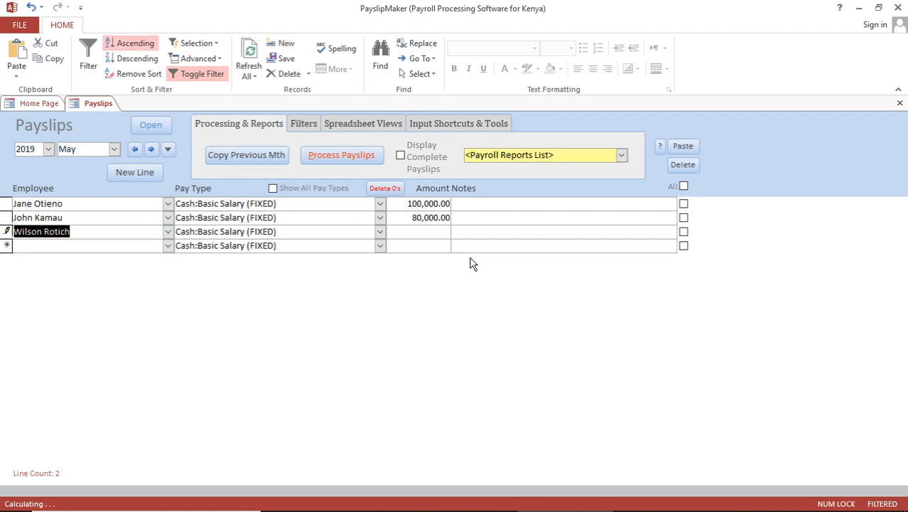
{"action": "left_click", "coordinate": [427, 233]}
{"action": "type", "text": "60000"}
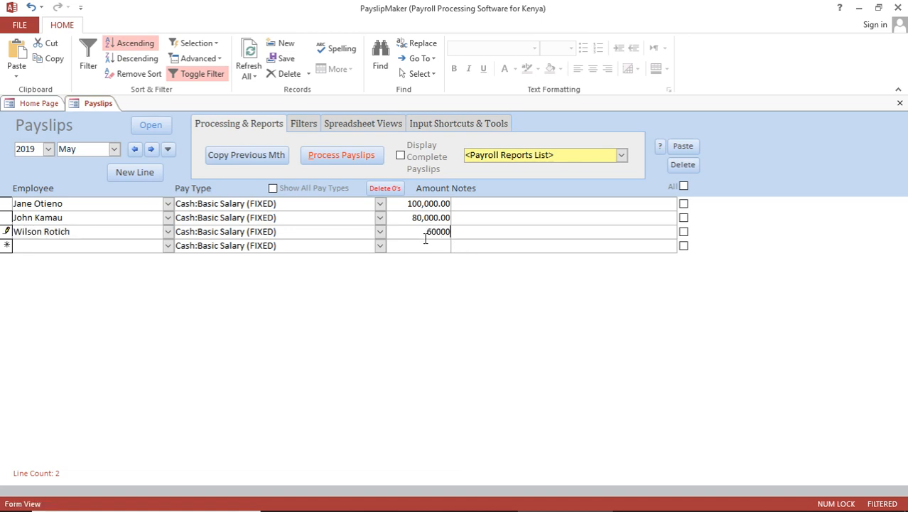
{"action": "left_click", "coordinate": [425, 244]}
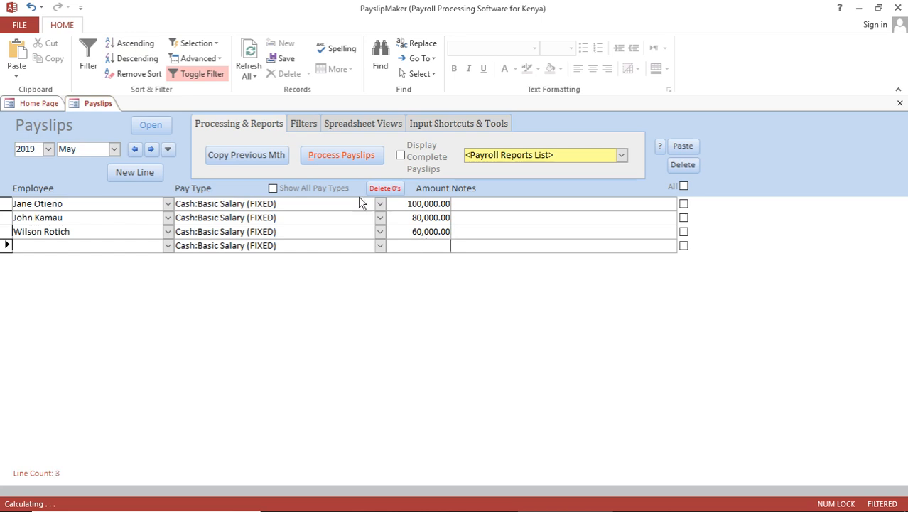
{"action": "left_click", "coordinate": [346, 159]}
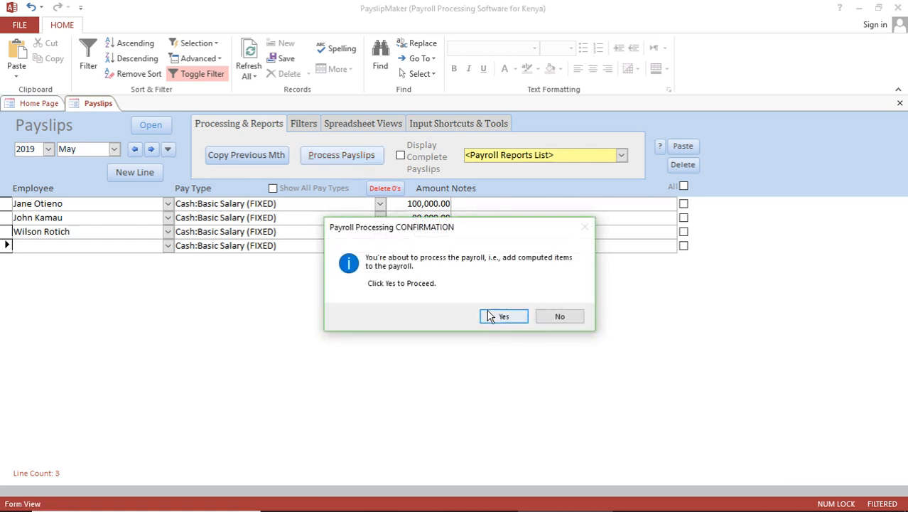
Confirm the May 2019 payroll processing and display the complete payslips with computed lines
{"action": "left_click", "coordinate": [502, 318]}
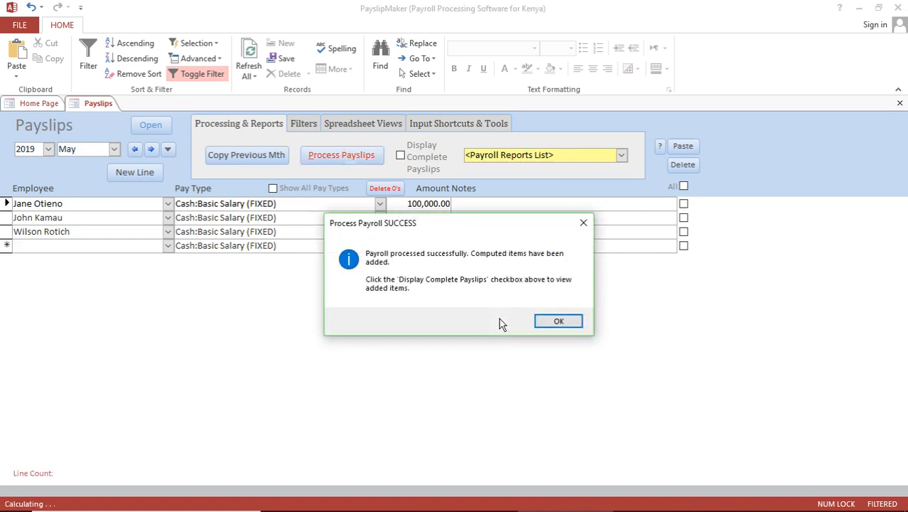
{"action": "left_click", "coordinate": [559, 324]}
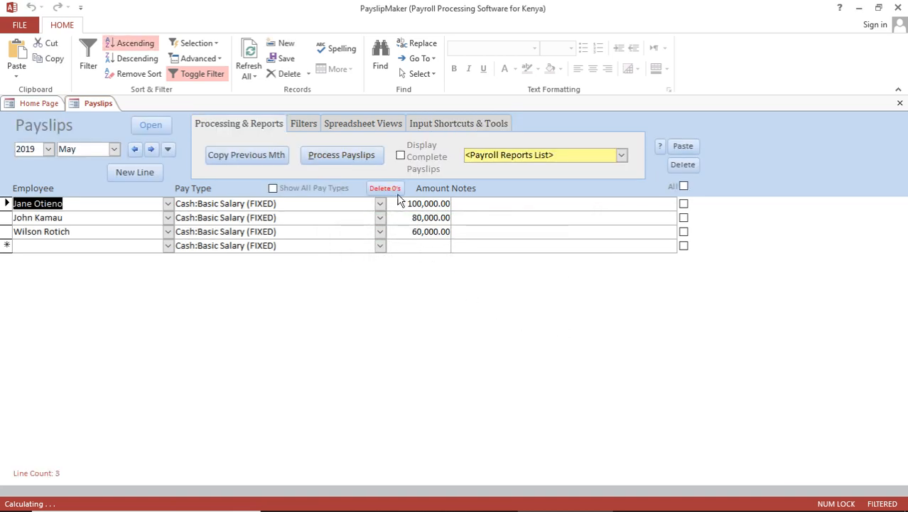
{"action": "left_click", "coordinate": [401, 158]}
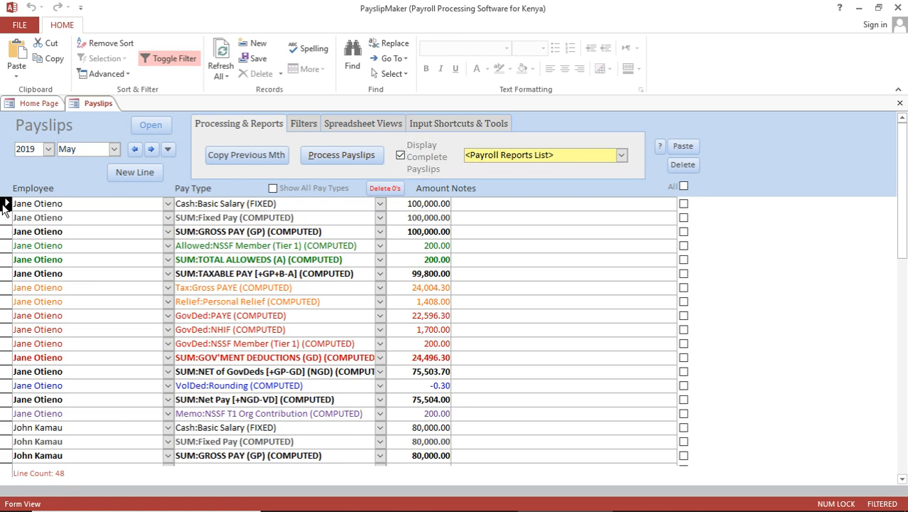
Review each employee's computed payslip lines down to Net Pay, then show only Basic Salary lines
{"action": "left_click_drag", "start_coordinate": [4, 205], "coordinate": [4, 278]}
{"action": "left_click_drag", "start_coordinate": [8, 357], "coordinate": [8, 413]}
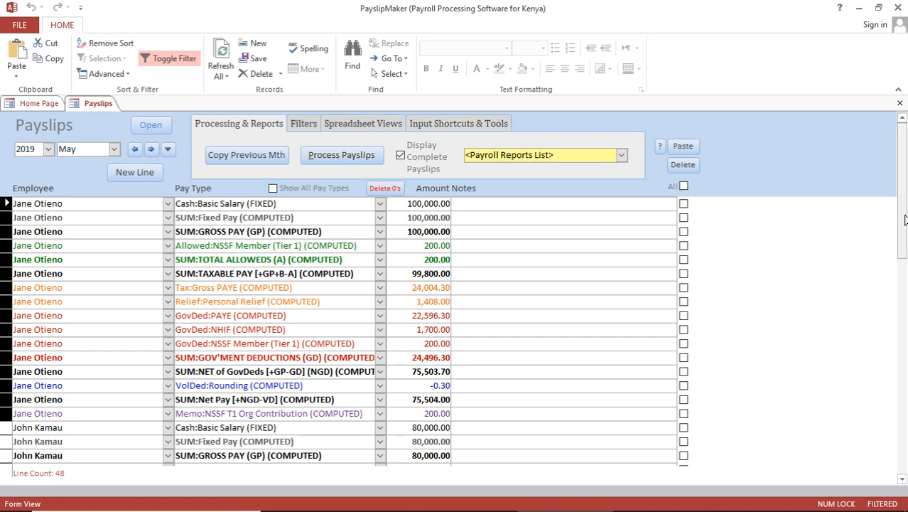
{"action": "left_click_drag", "start_coordinate": [904, 239], "coordinate": [905, 320]}
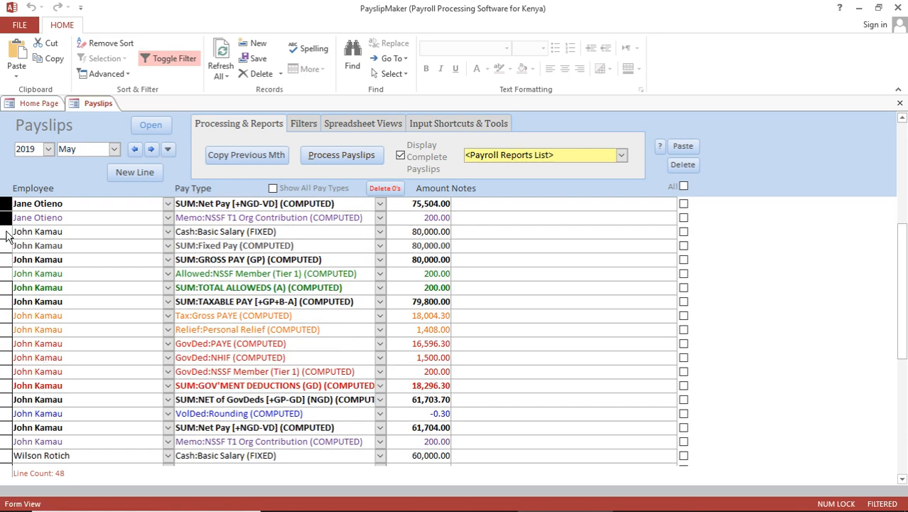
{"action": "left_click_drag", "start_coordinate": [5, 231], "coordinate": [10, 444]}
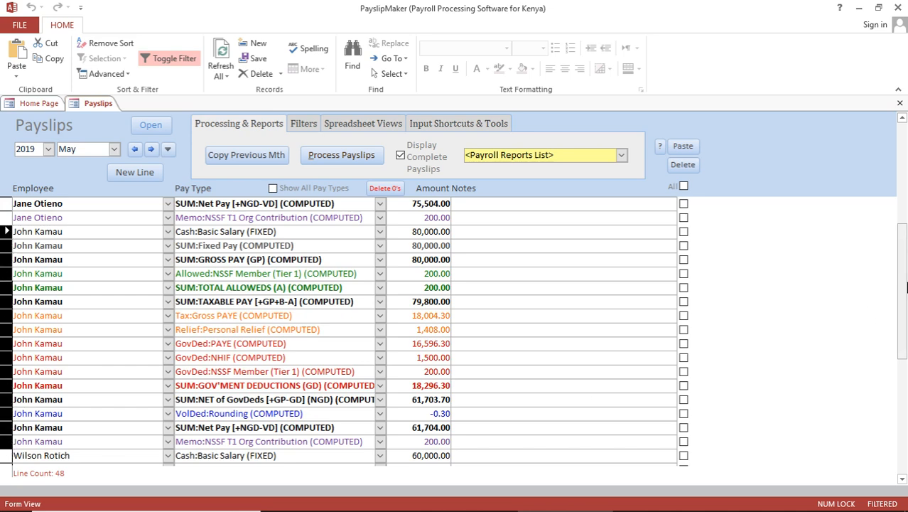
{"action": "left_click_drag", "start_coordinate": [903, 282], "coordinate": [889, 425]}
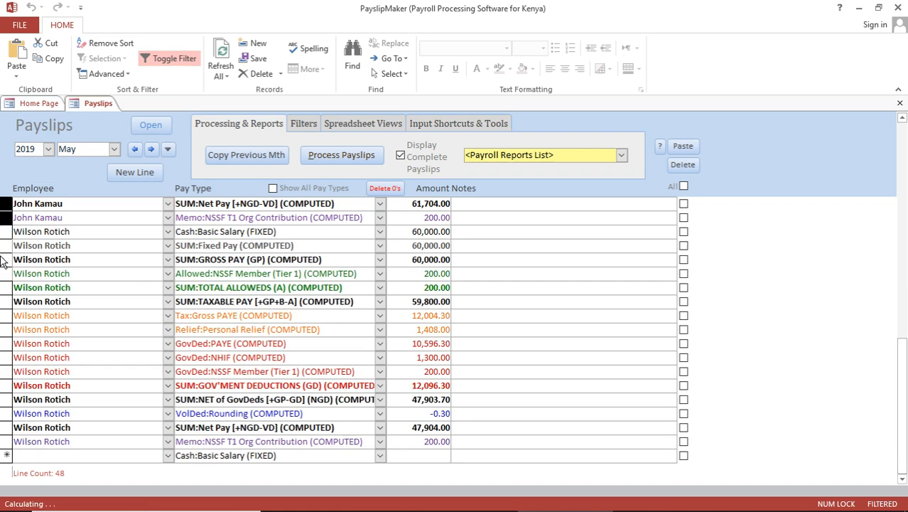
{"action": "left_click", "coordinate": [401, 157]}
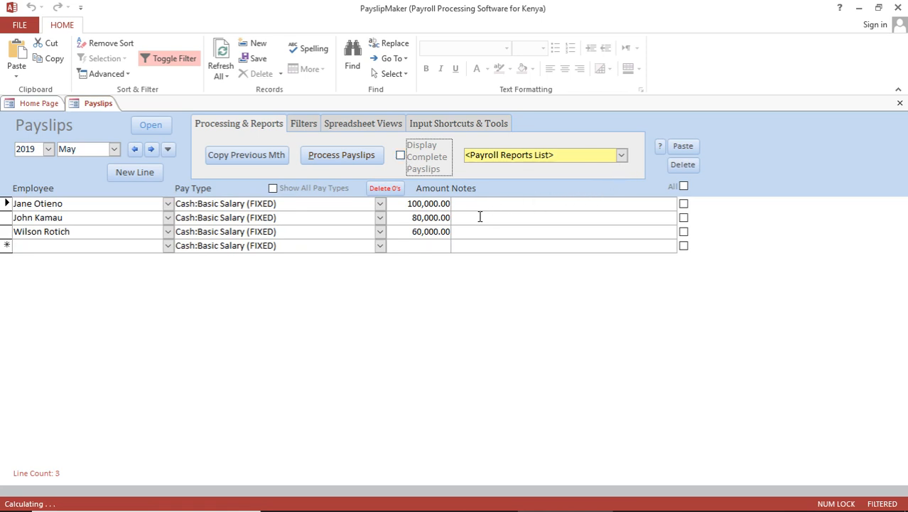
Preview the Payslips x2pp report at full size, page through it, and close it
{"action": "left_click", "coordinate": [622, 156]}
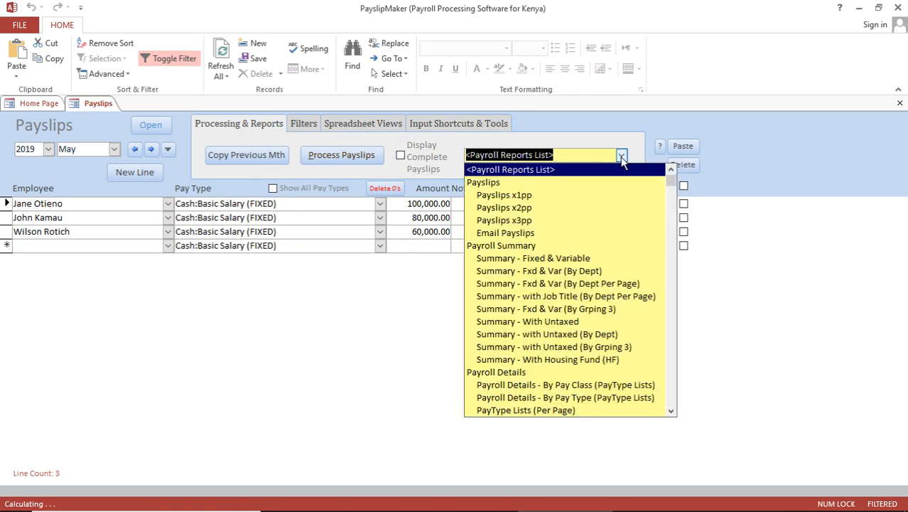
{"action": "mouse_move", "coordinate": [673, 187]}
{"action": "left_mouse_down"}
{"action": "mouse_move", "coordinate": [672, 407]}
{"action": "mouse_move", "coordinate": [676, 185]}
{"action": "left_mouse_up"}
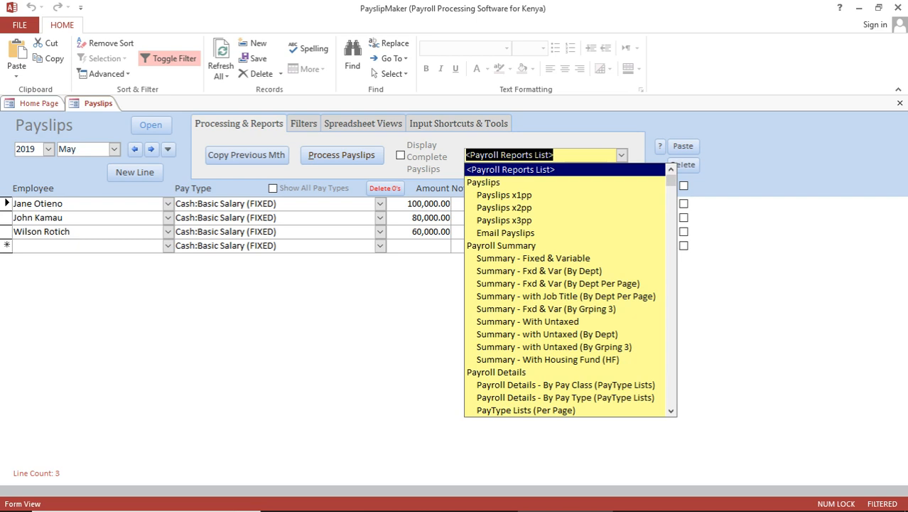
{"action": "left_click", "coordinate": [517, 209]}
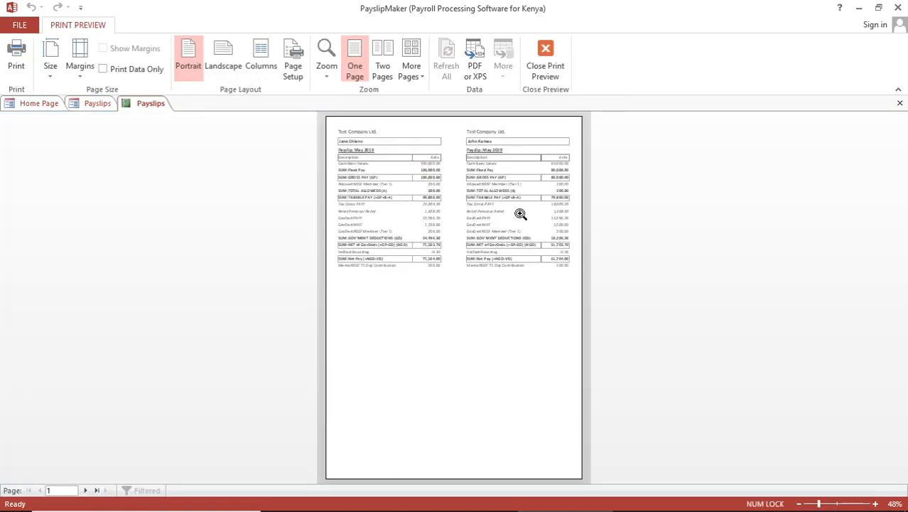
{"action": "left_click", "coordinate": [459, 183]}
{"action": "left_click_drag", "start_coordinate": [902, 248], "coordinate": [905, 228]}
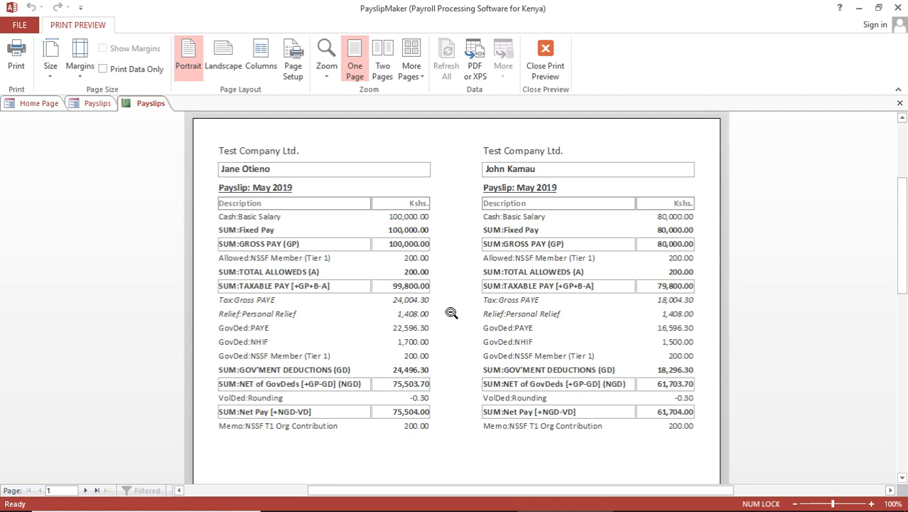
{"action": "left_click", "coordinate": [85, 490]}
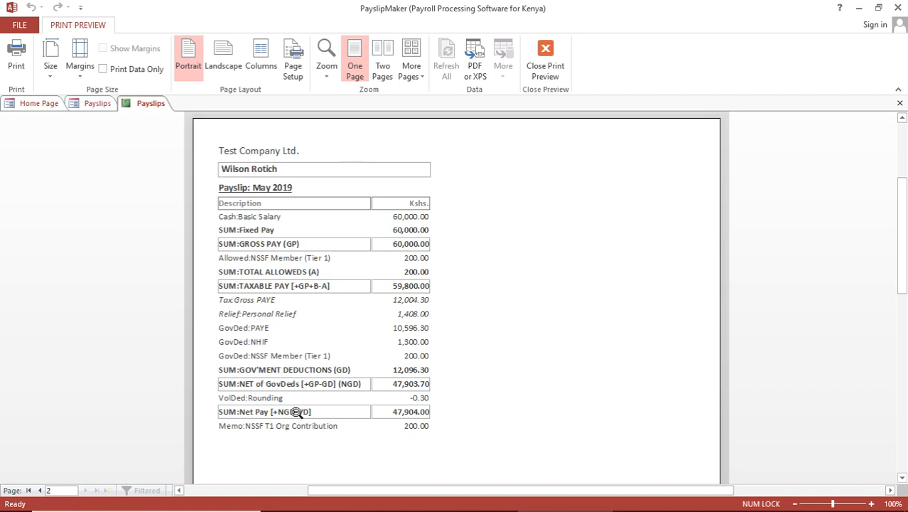
{"action": "left_click", "coordinate": [39, 491]}
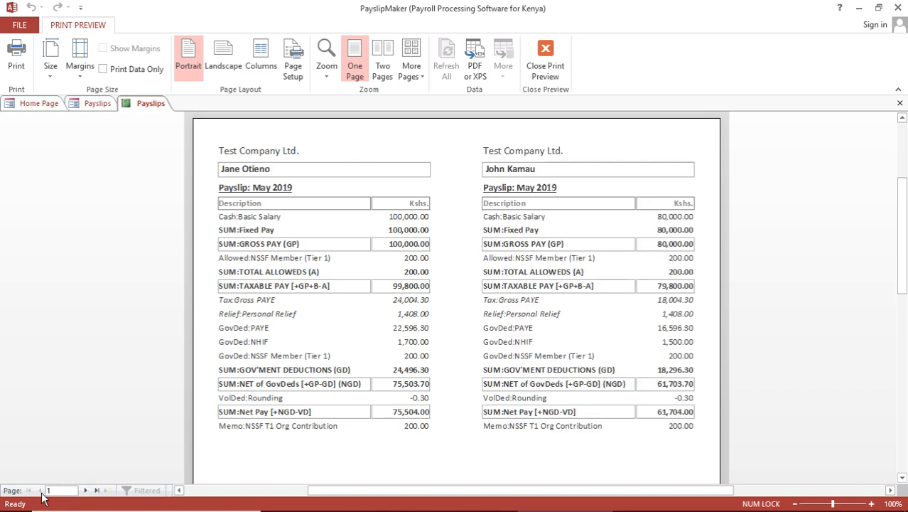
{"action": "left_click", "coordinate": [900, 104]}
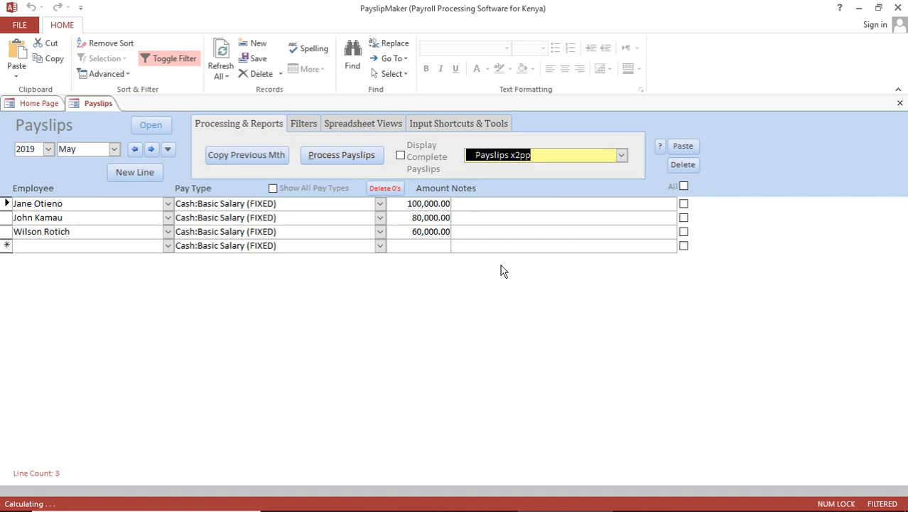
Open the Summary - Fixed & Variable report at 100% zoom, then return to the Payslips tab
{"action": "left_click", "coordinate": [622, 156]}
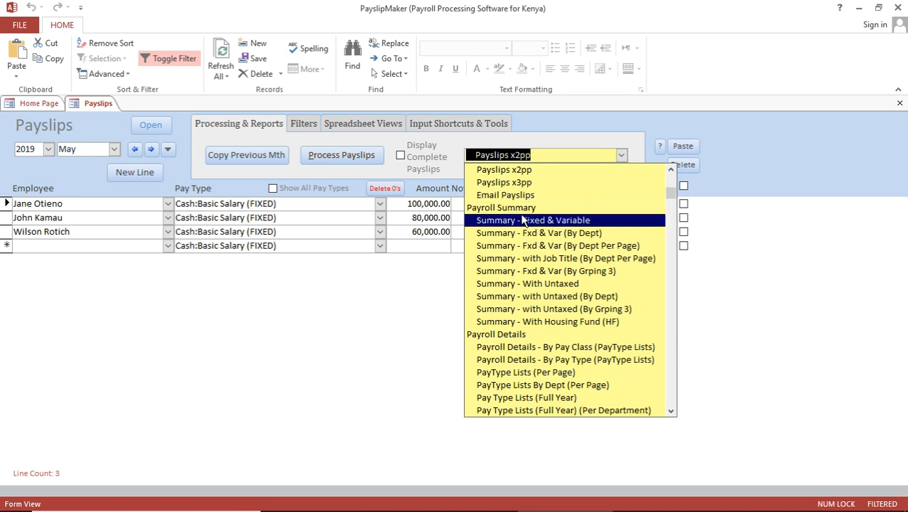
{"action": "left_click", "coordinate": [561, 222]}
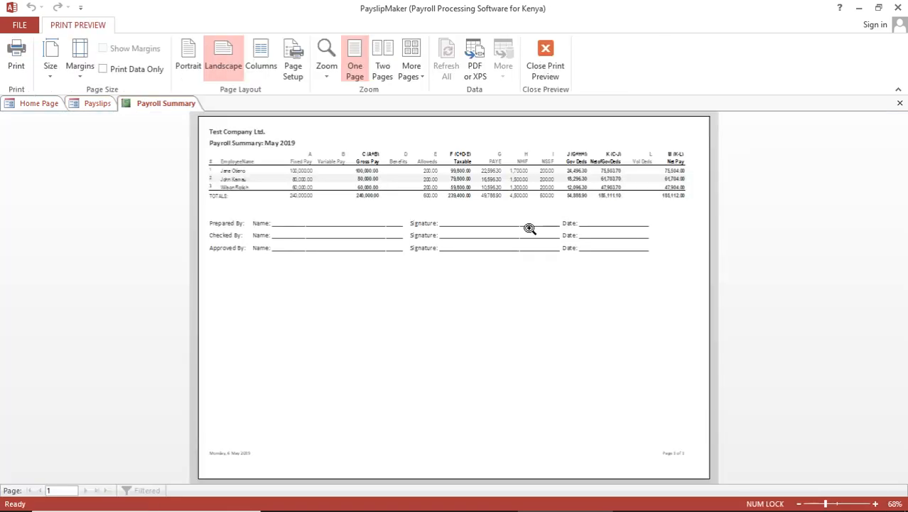
{"action": "left_click", "coordinate": [425, 169]}
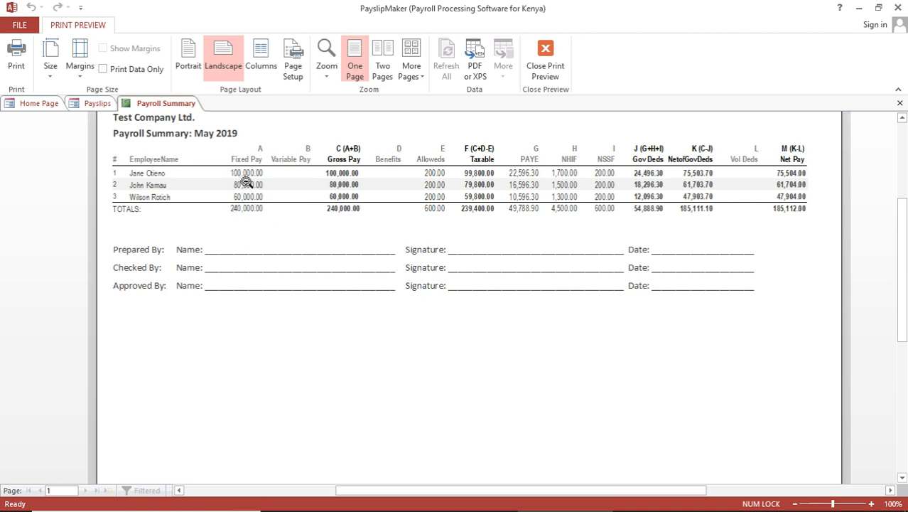
{"action": "left_click", "coordinate": [103, 106]}
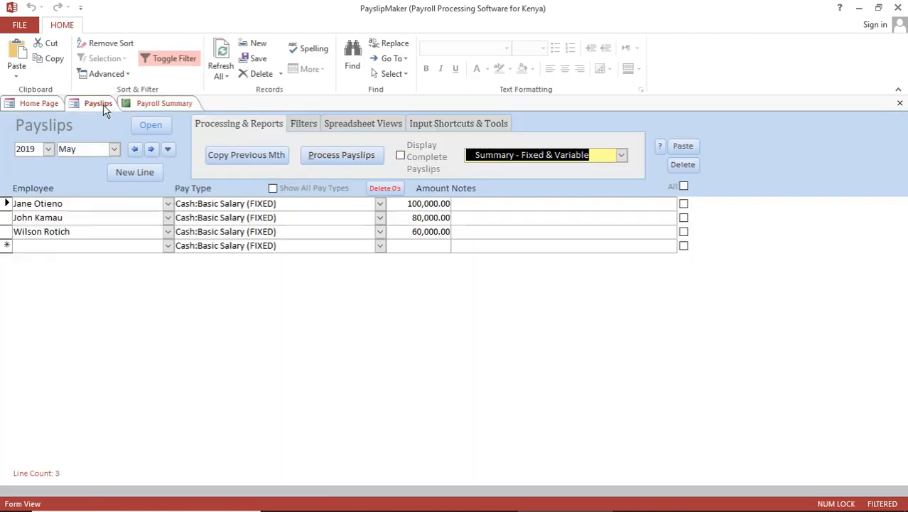
View the Payroll Details - By Pay Class report zoomed in, then close it and the Payroll Summary
{"action": "left_click", "coordinate": [622, 157]}
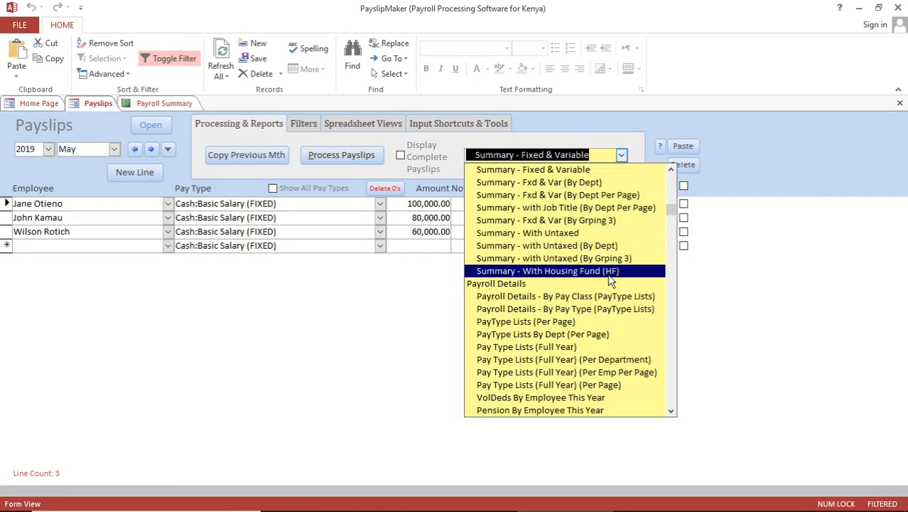
{"action": "left_click", "coordinate": [592, 299]}
{"action": "left_click", "coordinate": [488, 182]}
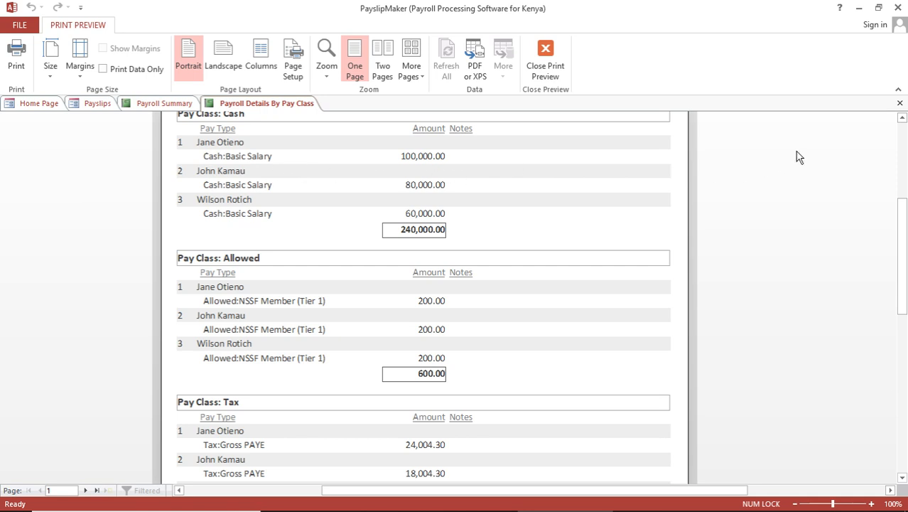
{"action": "left_click", "coordinate": [899, 103]}
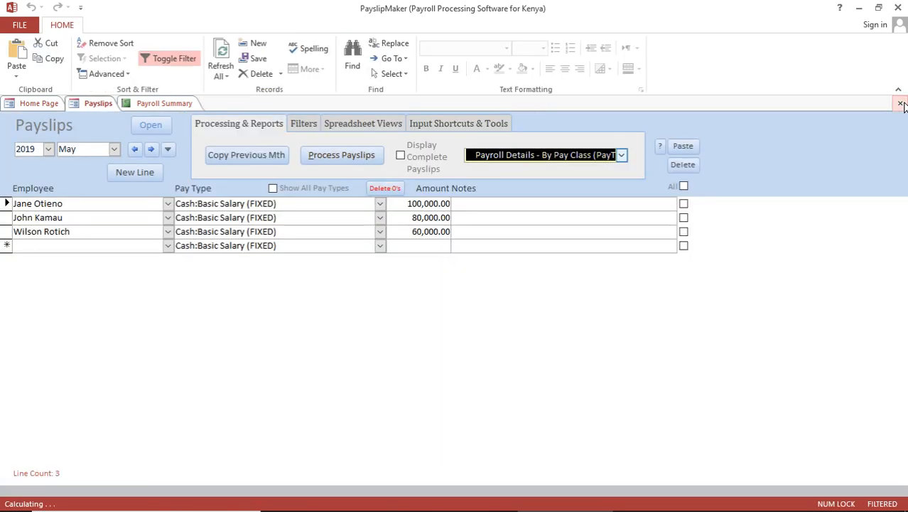
{"action": "left_click", "coordinate": [165, 103]}
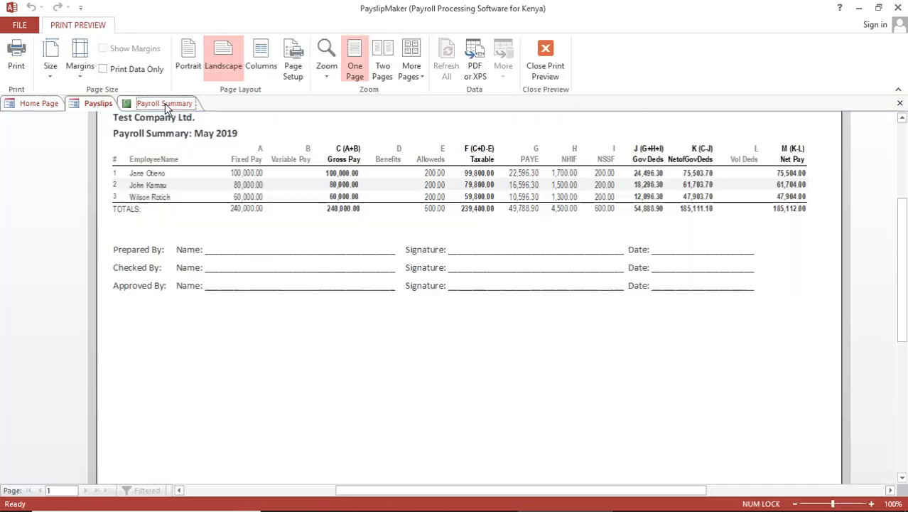
{"action": "left_click", "coordinate": [900, 104]}
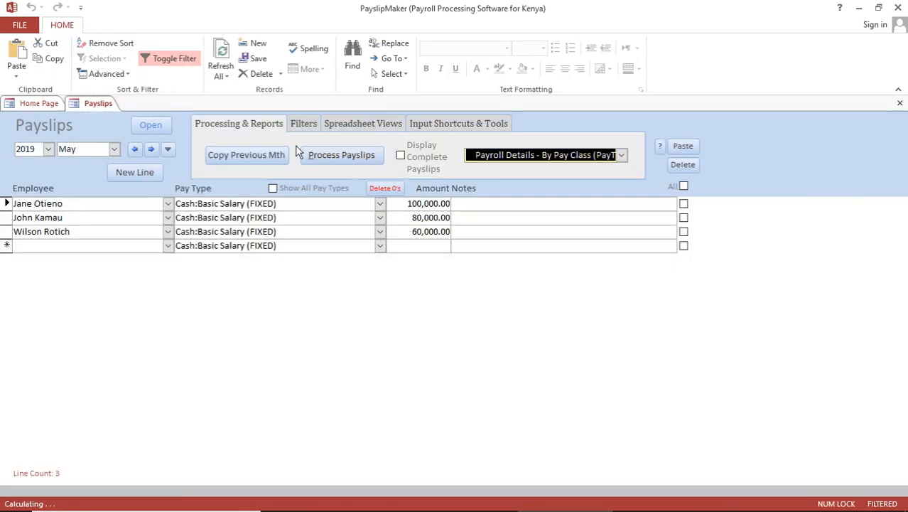
Check the Pay Type options on the second employee's payslip line, then go back to the Home Page
{"action": "left_click", "coordinate": [381, 205]}
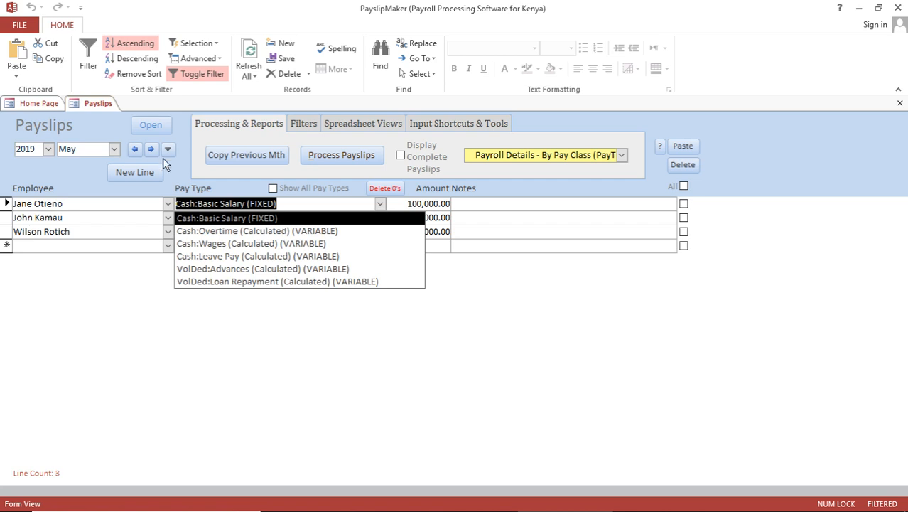
{"action": "left_click", "coordinate": [36, 103]}
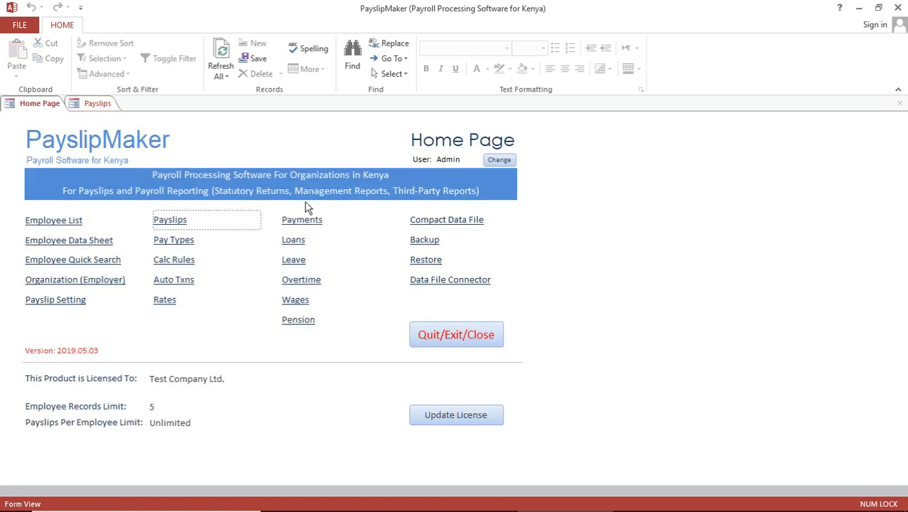
{"action": "left_click", "coordinate": [98, 104]}
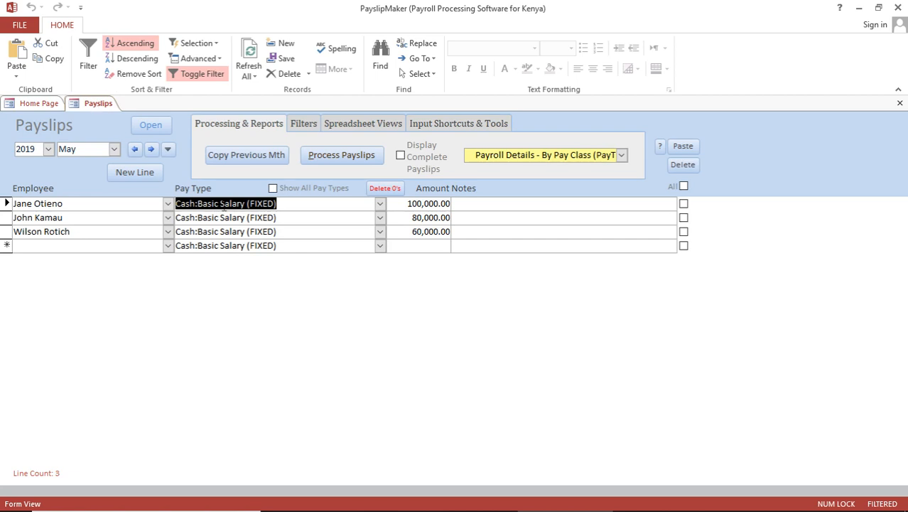
{"action": "left_click", "coordinate": [381, 204]}
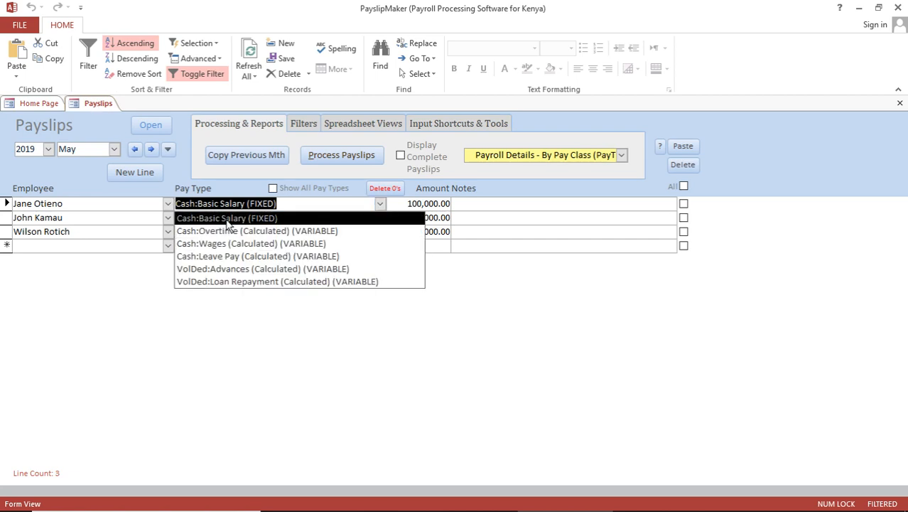
{"action": "left_click", "coordinate": [37, 103]}
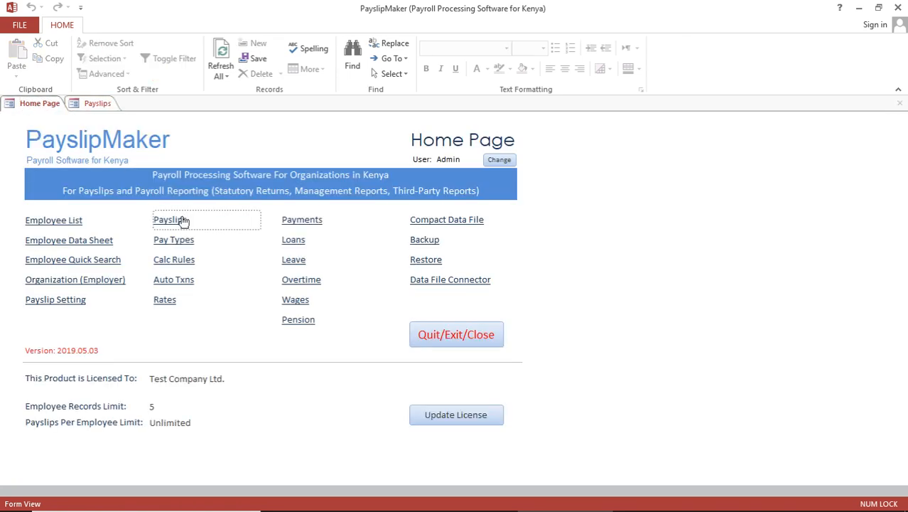
Open the Pay Types setup and show the Government Deductions (GovDed) pay class
{"action": "left_click", "coordinate": [175, 241]}
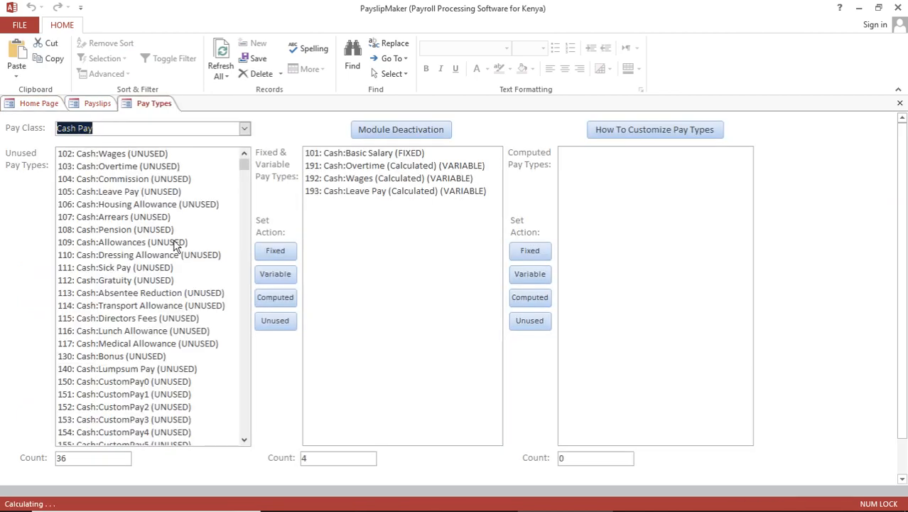
{"action": "left_click", "coordinate": [47, 106]}
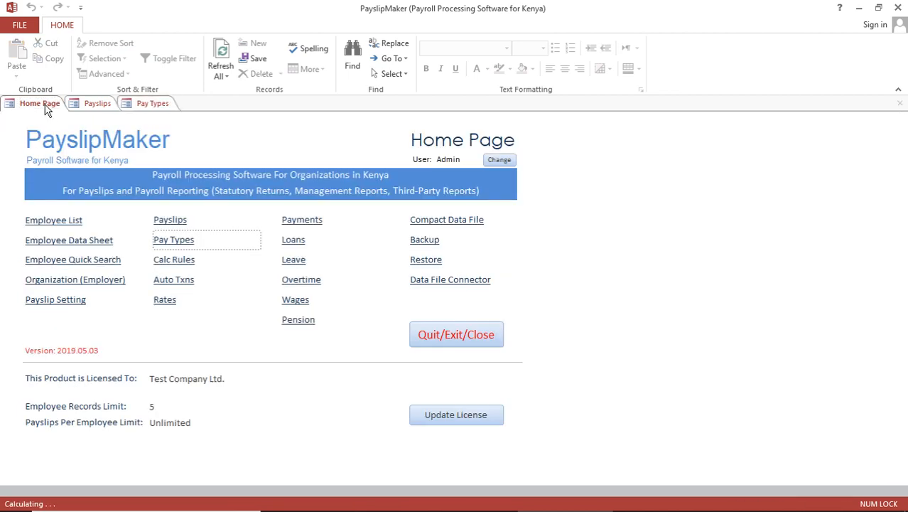
{"action": "left_click", "coordinate": [153, 105]}
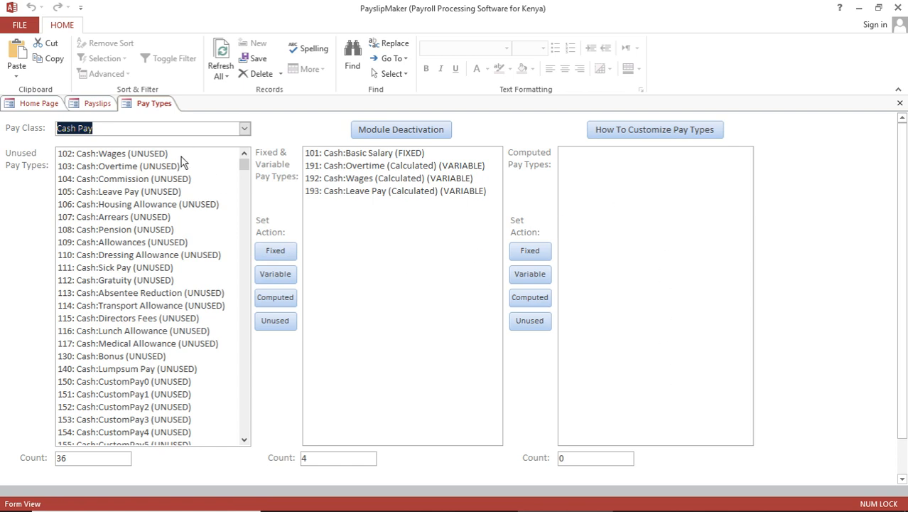
{"action": "left_click", "coordinate": [245, 130]}
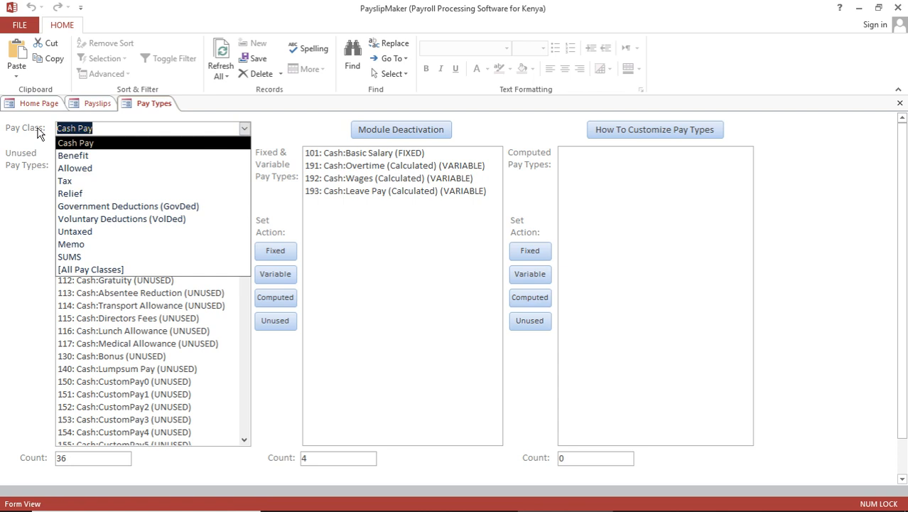
{"action": "left_click", "coordinate": [33, 247]}
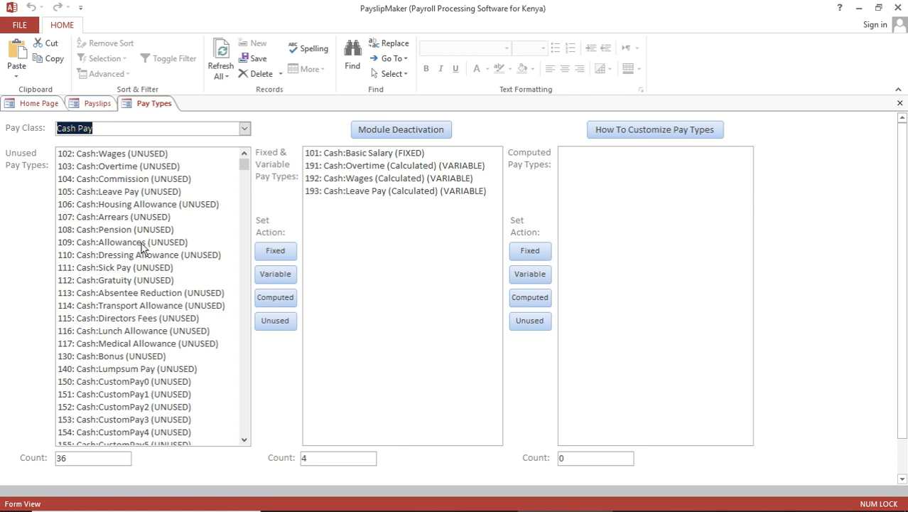
{"action": "left_click", "coordinate": [244, 128]}
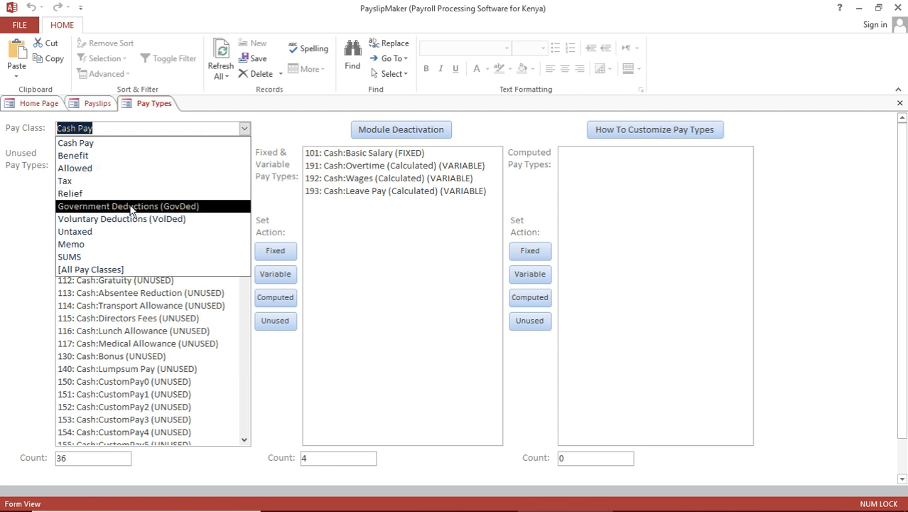
{"action": "left_click", "coordinate": [85, 207]}
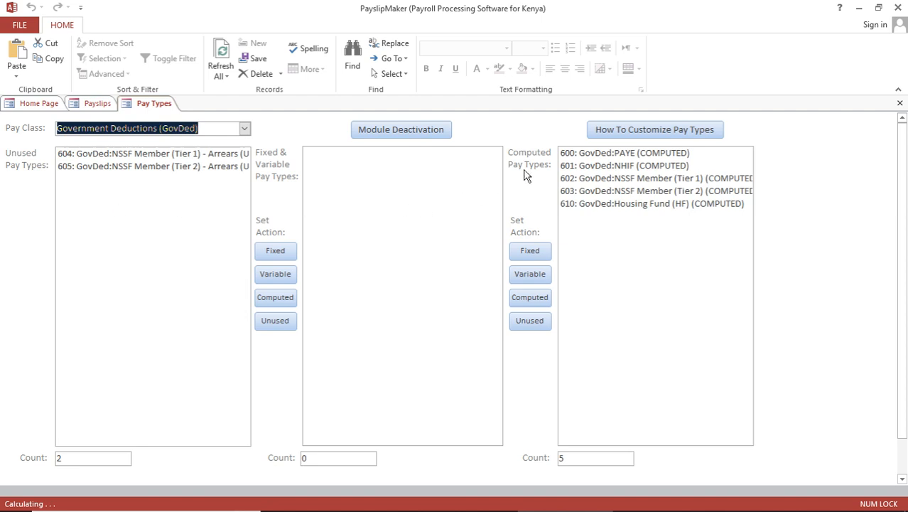
Browse the computed deductions starting at PAYE, then switch the Pay Class to Cash Pay
{"action": "left_click", "coordinate": [625, 154]}
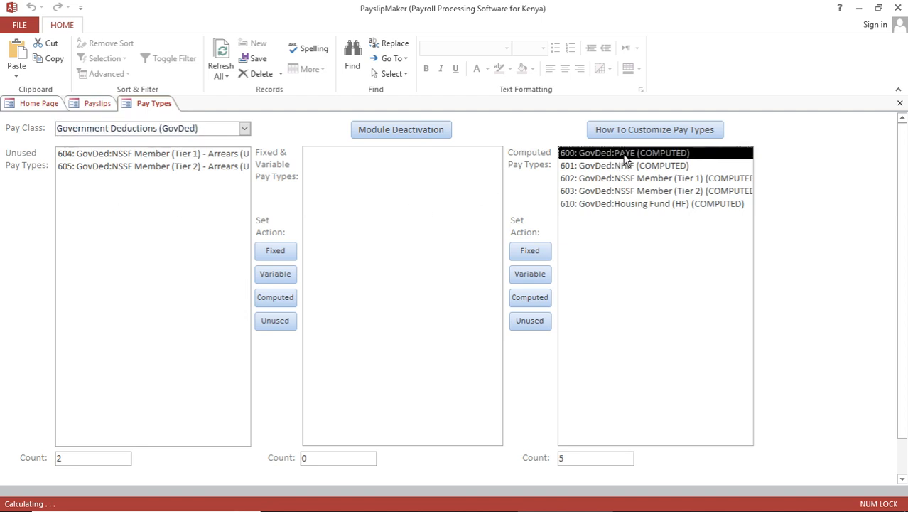
{"action": "key", "text": "Down"}
{"action": "key", "text": "Down"}
{"action": "key", "text": "Down"}
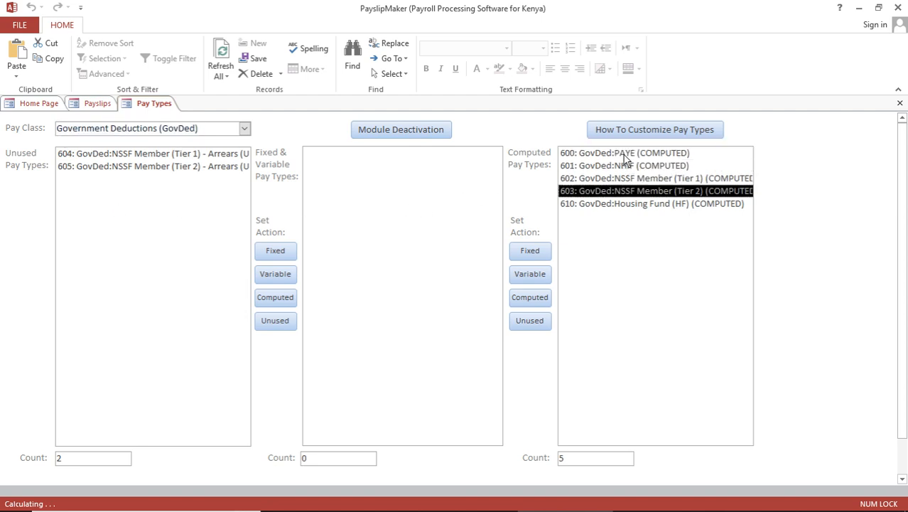
{"action": "key", "text": "Up"}
{"action": "key", "text": "Up"}
{"action": "key", "text": "Up"}
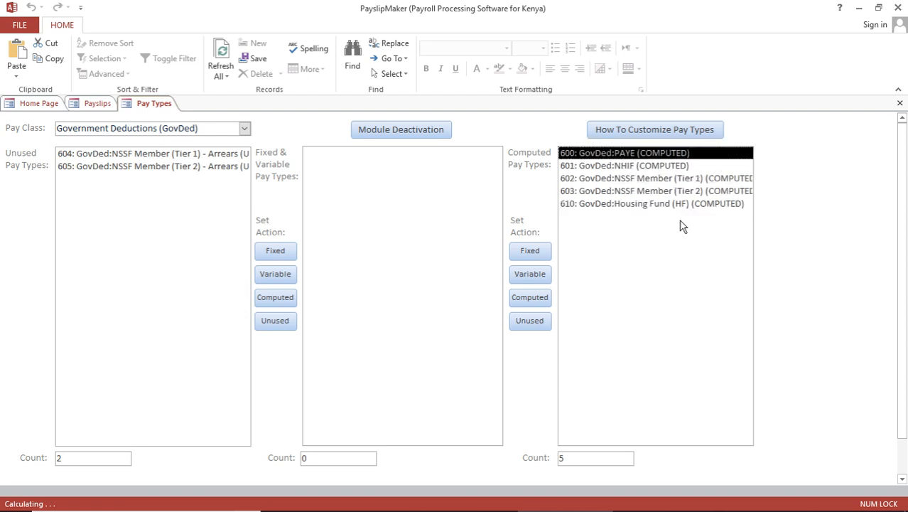
{"action": "left_click", "coordinate": [245, 129]}
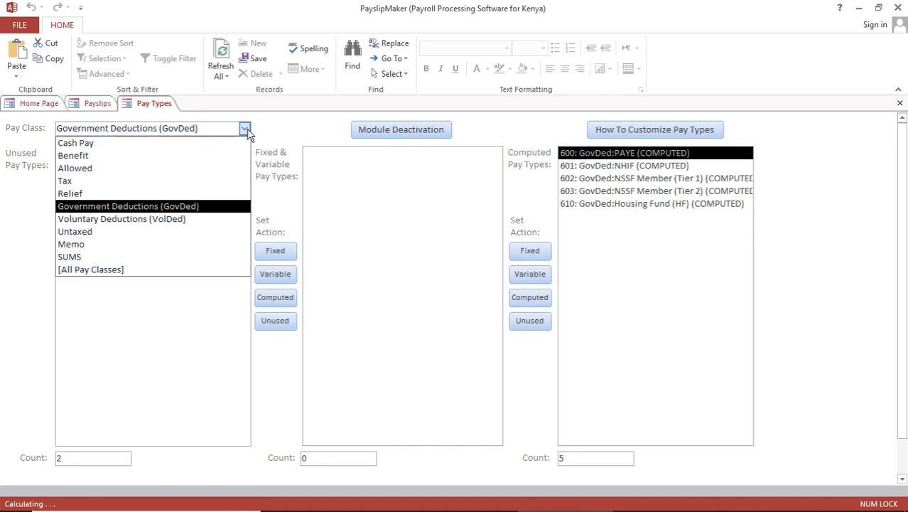
{"action": "left_click", "coordinate": [137, 148]}
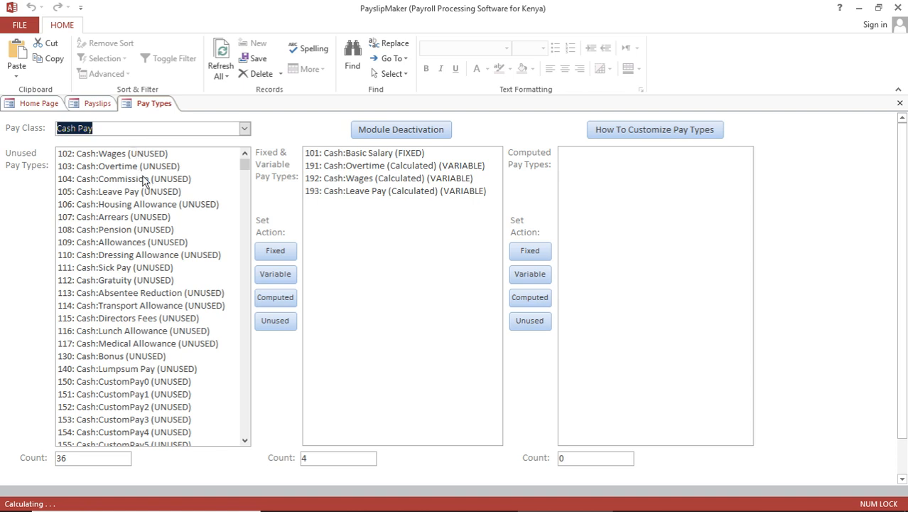
Assign unused 104 Commission as Fixed and 130 Bonus as Variable, then open the pay class list
{"action": "left_click", "coordinate": [144, 180]}
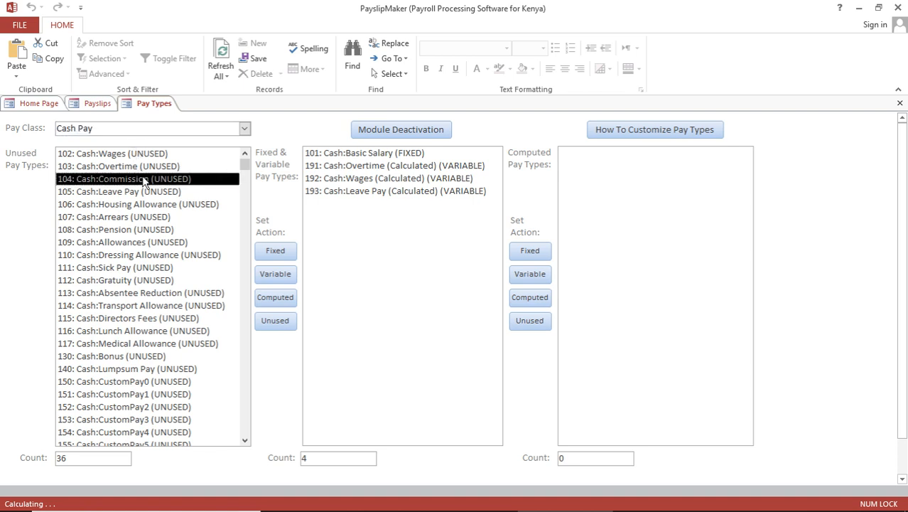
{"action": "left_click", "coordinate": [277, 252]}
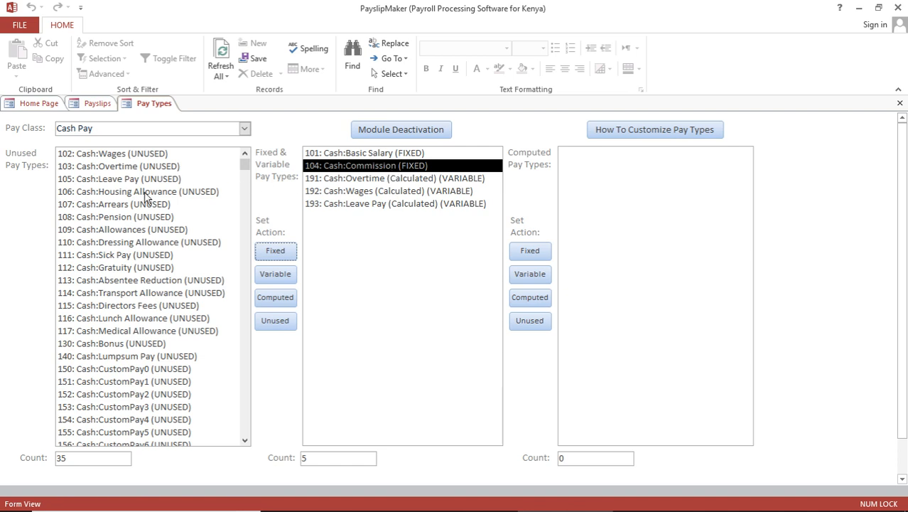
{"action": "left_click", "coordinate": [120, 345]}
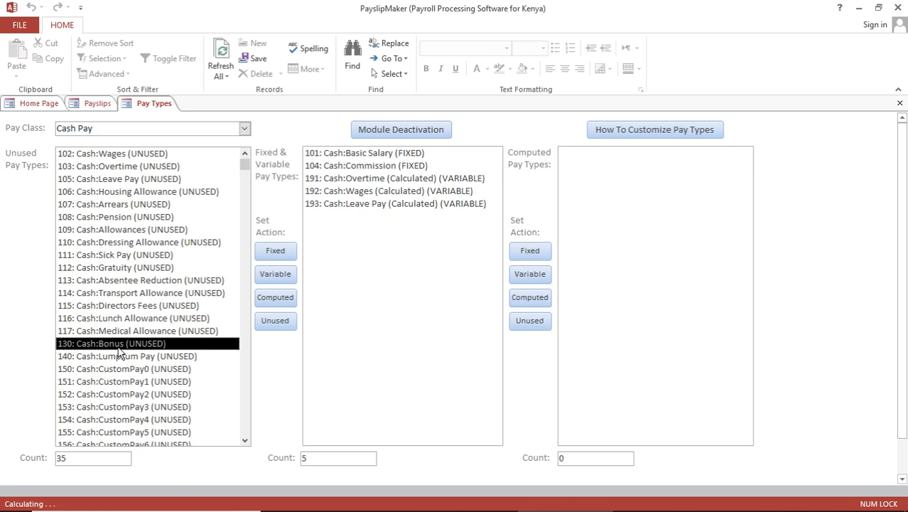
{"action": "left_click", "coordinate": [277, 276]}
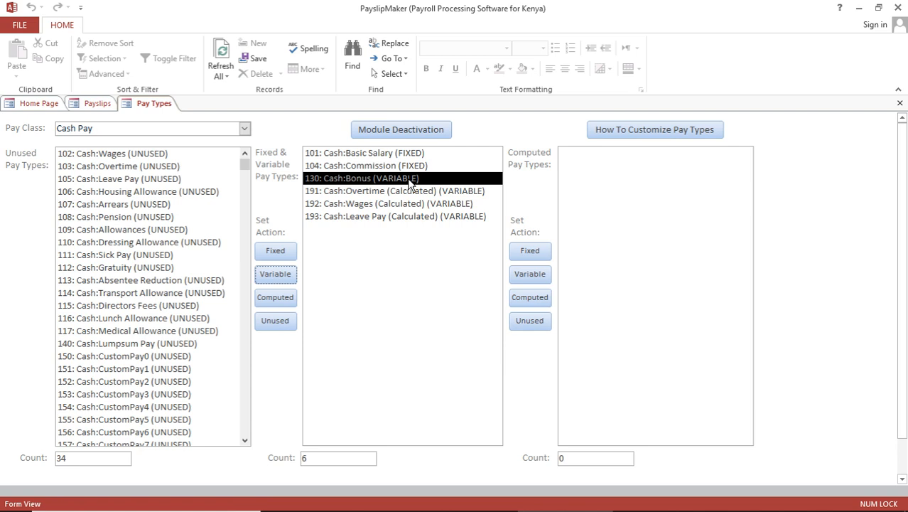
{"action": "left_click", "coordinate": [245, 129]}
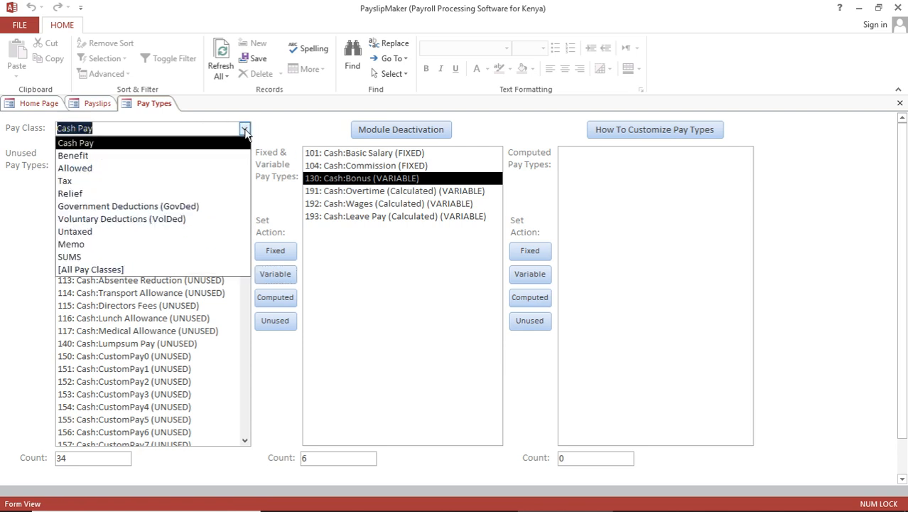
Show Voluntary Deductions, make 704 COOP Shares fixed, and open the editor for 750 CustomDeduction0
{"action": "left_click", "coordinate": [149, 217]}
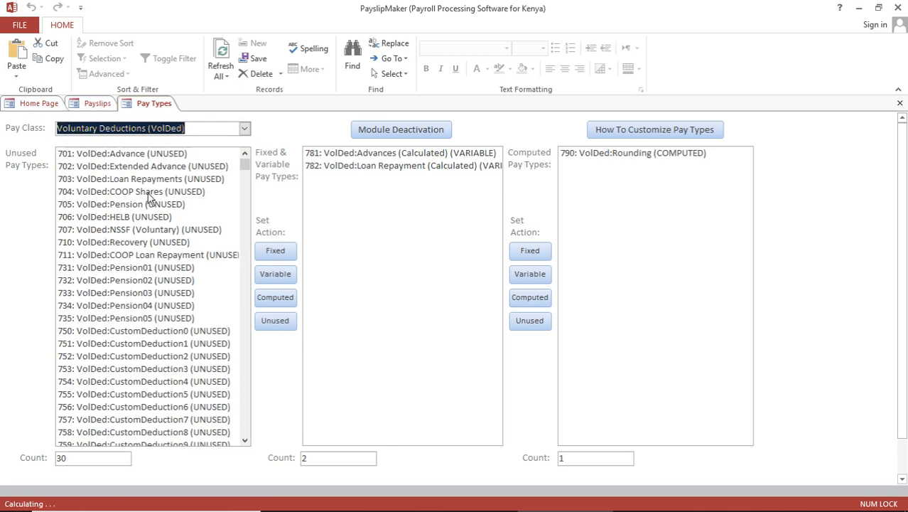
{"action": "left_click", "coordinate": [147, 195]}
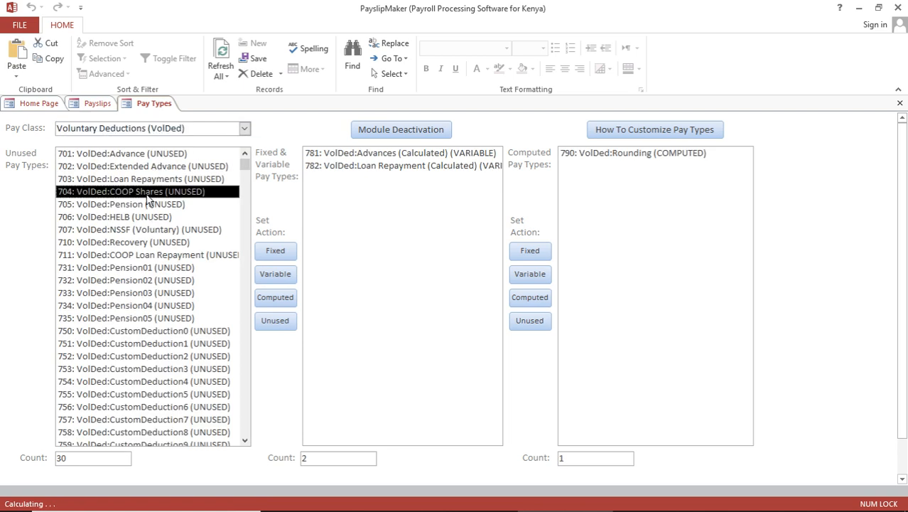
{"action": "left_click", "coordinate": [279, 253]}
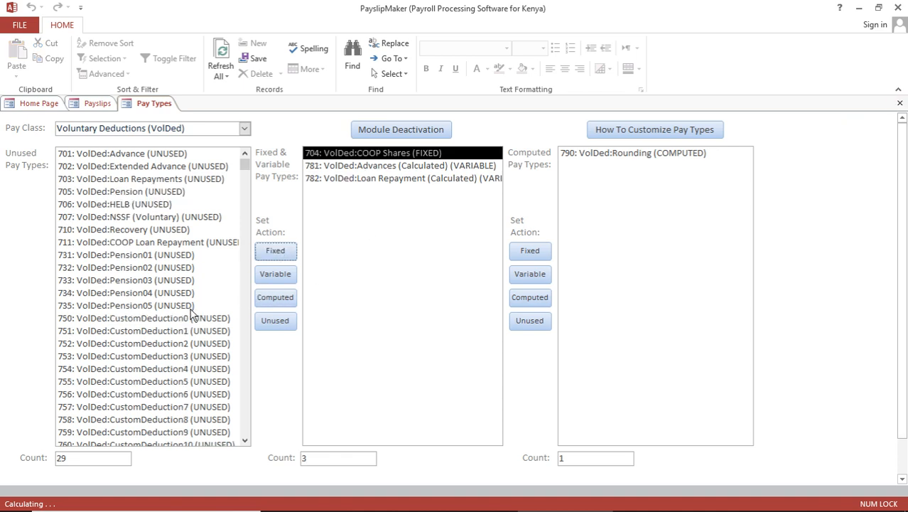
{"action": "left_click", "coordinate": [159, 320]}
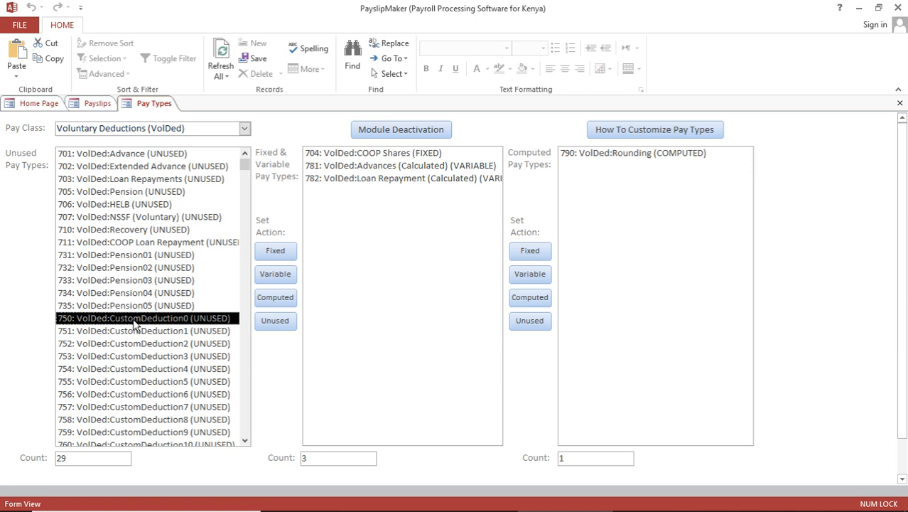
{"action": "double_click", "coordinate": [135, 319]}
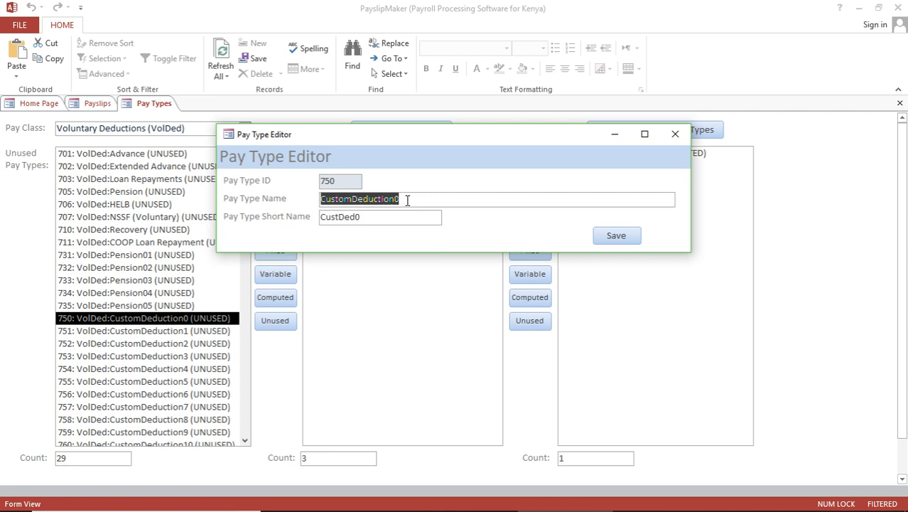
Name deduction 750 'Lunch Recovery' with short name 'Lunch', save it, and mark it Fixed
{"action": "type", "text": "Lu"}
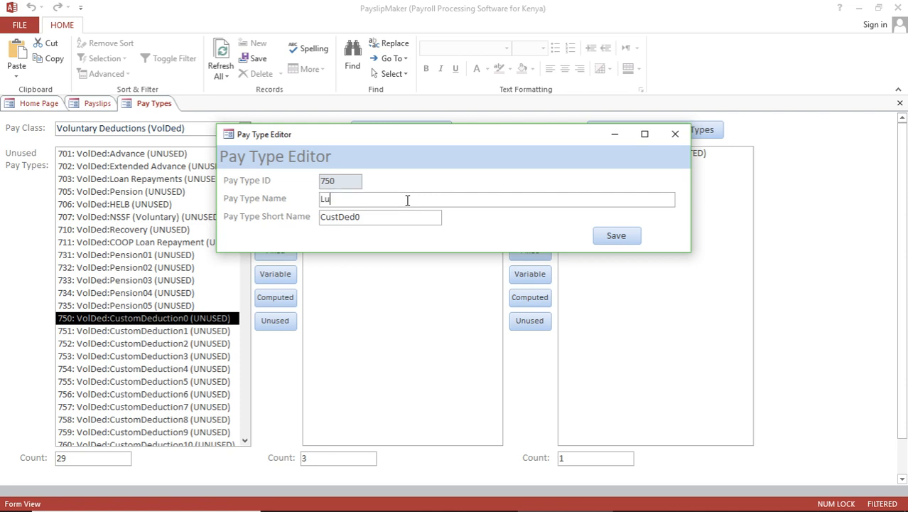
{"action": "type", "text": "nch A"}
{"action": "key", "text": "BackSpace"}
{"action": "type", "text": "Recovery"}
{"action": "key", "text": "Tab"}
{"action": "type", "text": "Lunch"}
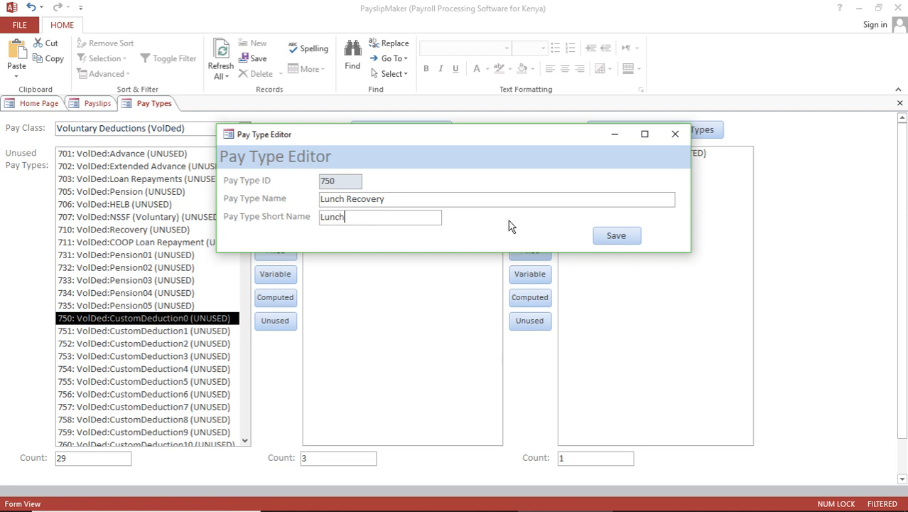
{"action": "left_click", "coordinate": [618, 240]}
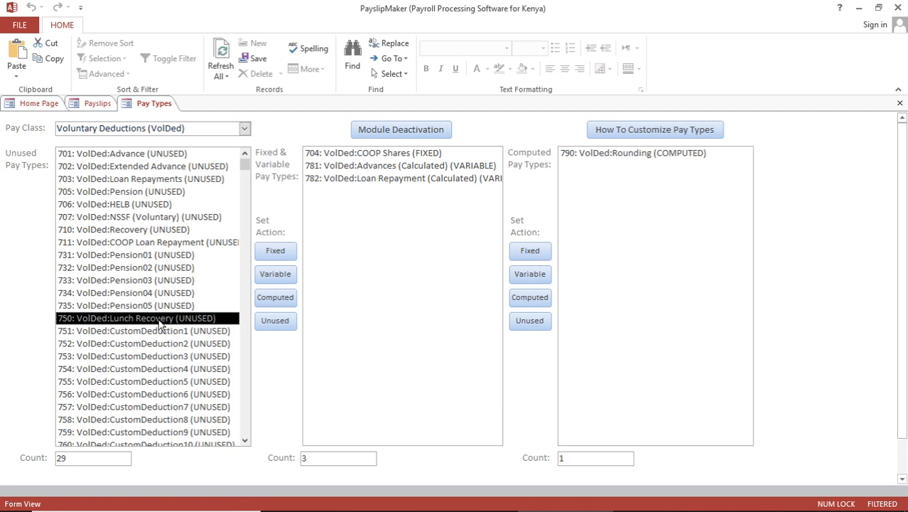
{"action": "left_click", "coordinate": [274, 253]}
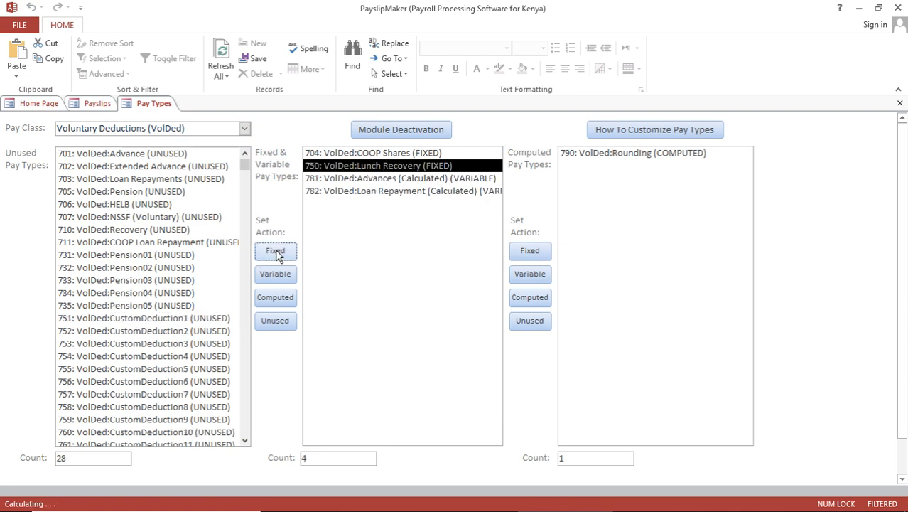
Return to the Payslips screen, check the new pay types, and start a May 2019 line for the first employee
{"action": "left_click", "coordinate": [899, 103]}
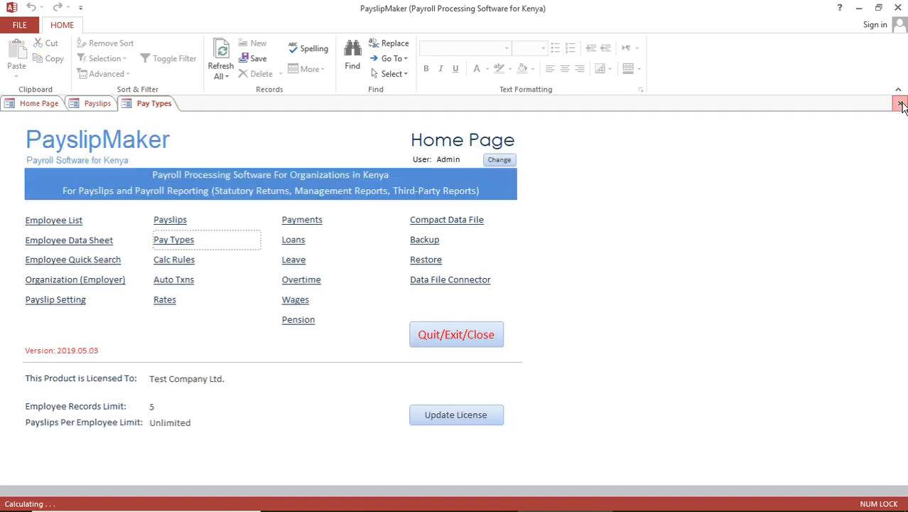
{"action": "left_click", "coordinate": [98, 103]}
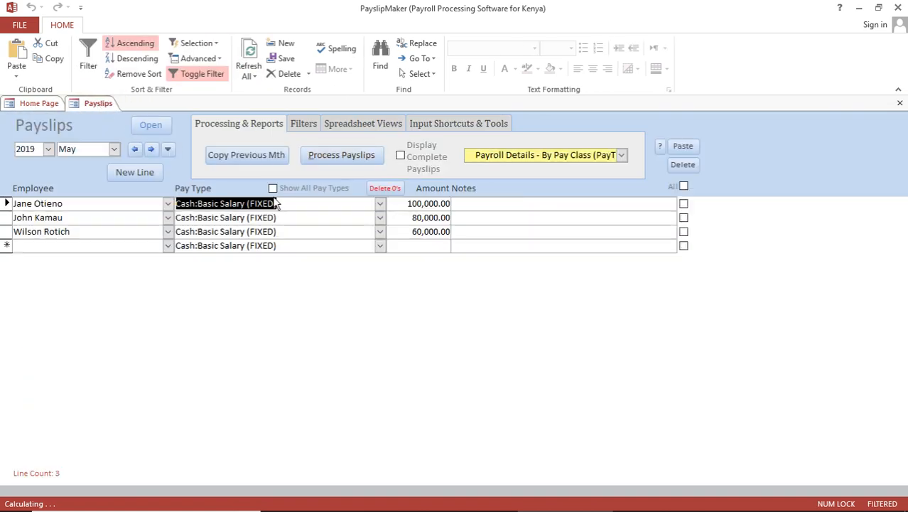
{"action": "left_click", "coordinate": [381, 206]}
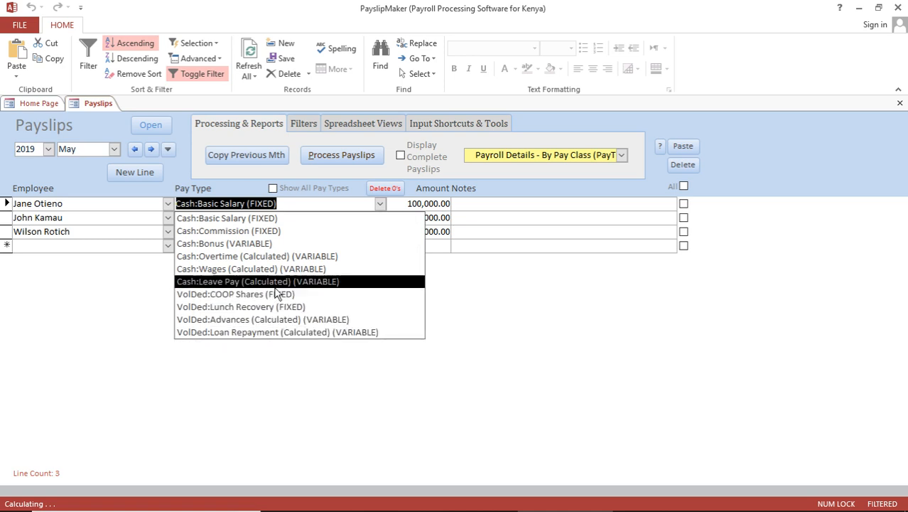
{"action": "left_click", "coordinate": [92, 308]}
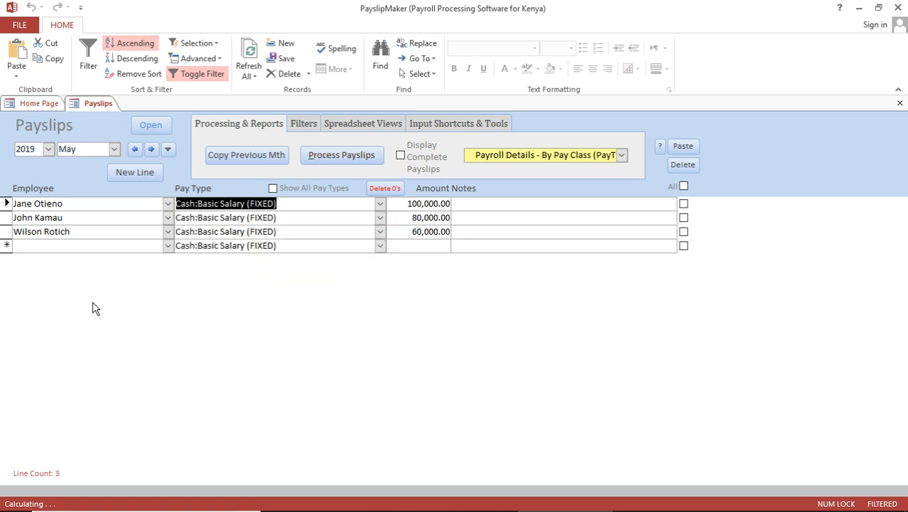
{"action": "left_click", "coordinate": [168, 246]}
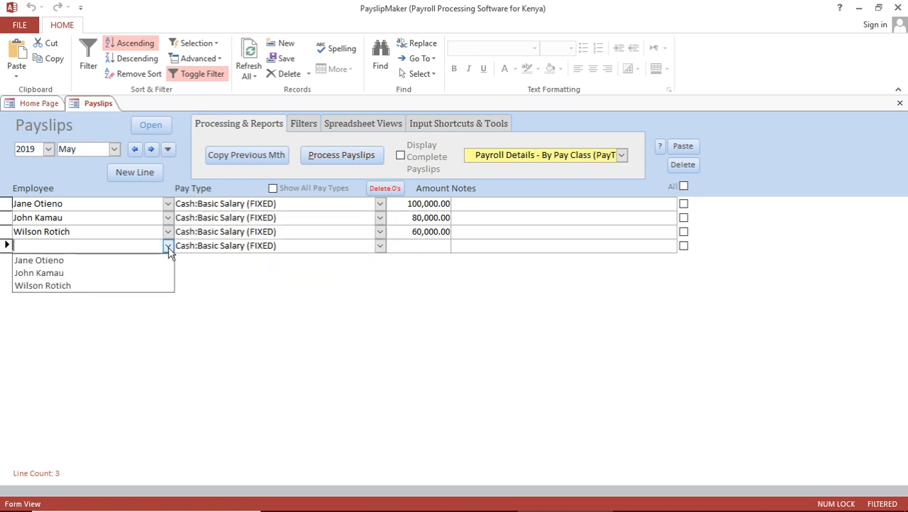
{"action": "left_click", "coordinate": [126, 262]}
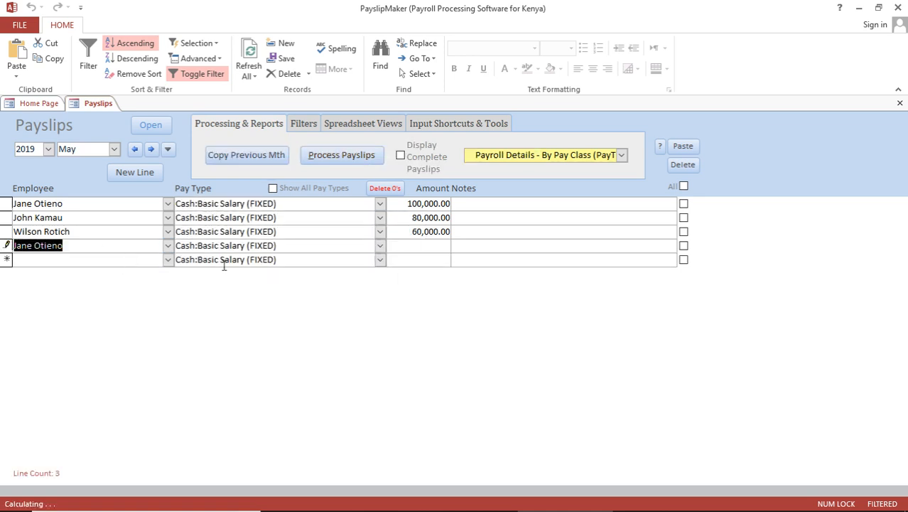
{"action": "left_click", "coordinate": [381, 248]}
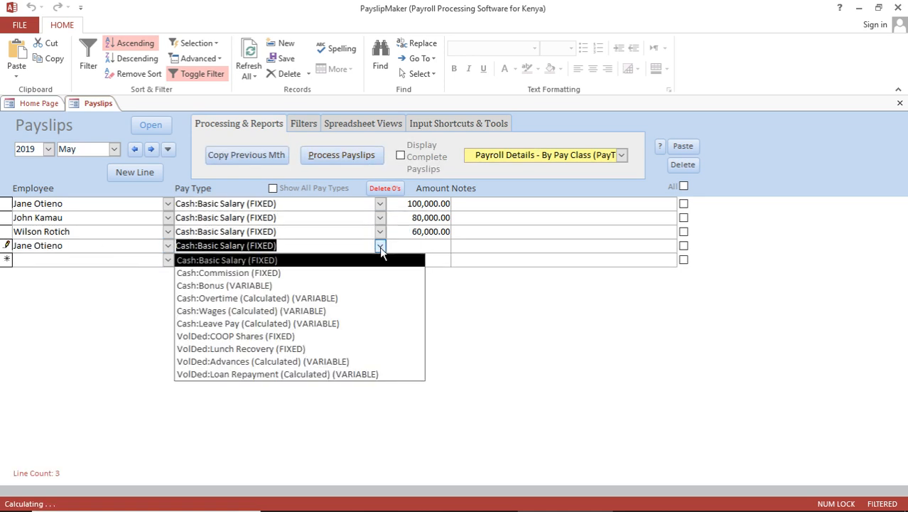
Enter a 10,000 Commission line and a 5,000 Bonus line for the first employee
{"action": "left_click", "coordinate": [295, 276]}
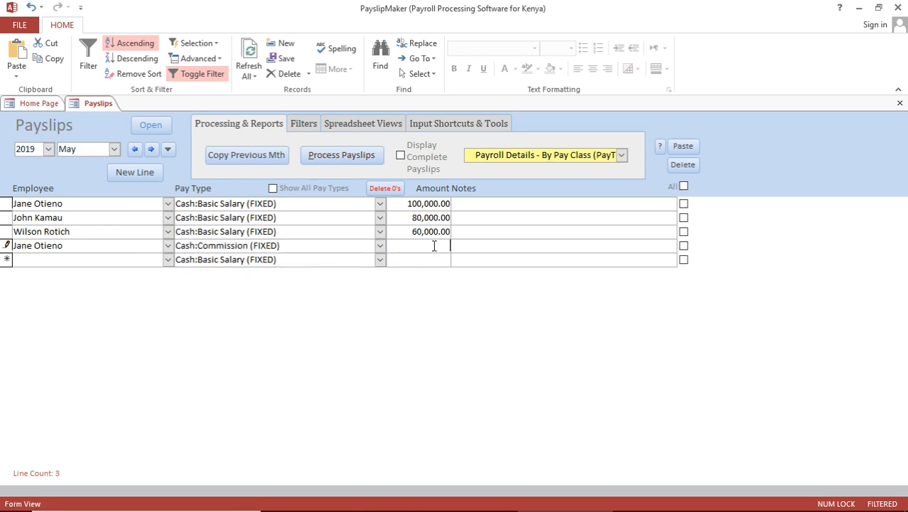
{"action": "left_click", "coordinate": [160, 263]}
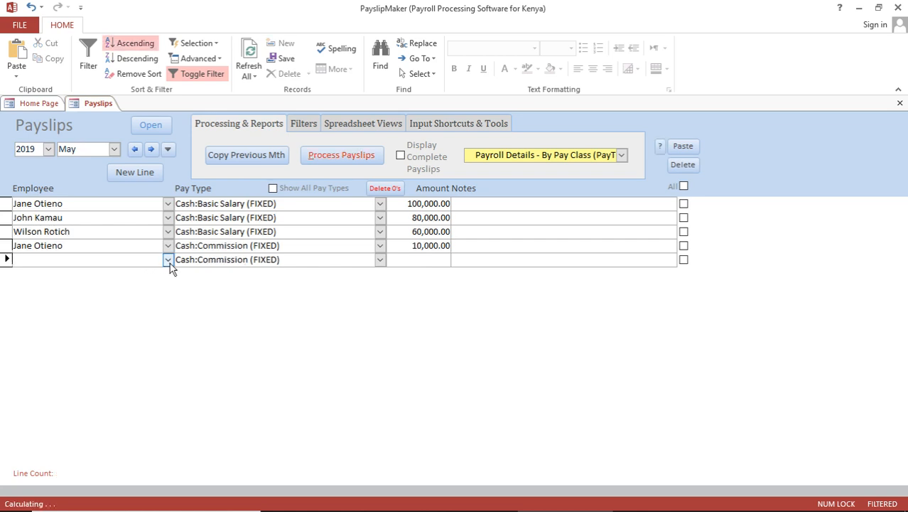
{"action": "left_click", "coordinate": [168, 260]}
{"action": "left_click", "coordinate": [140, 271]}
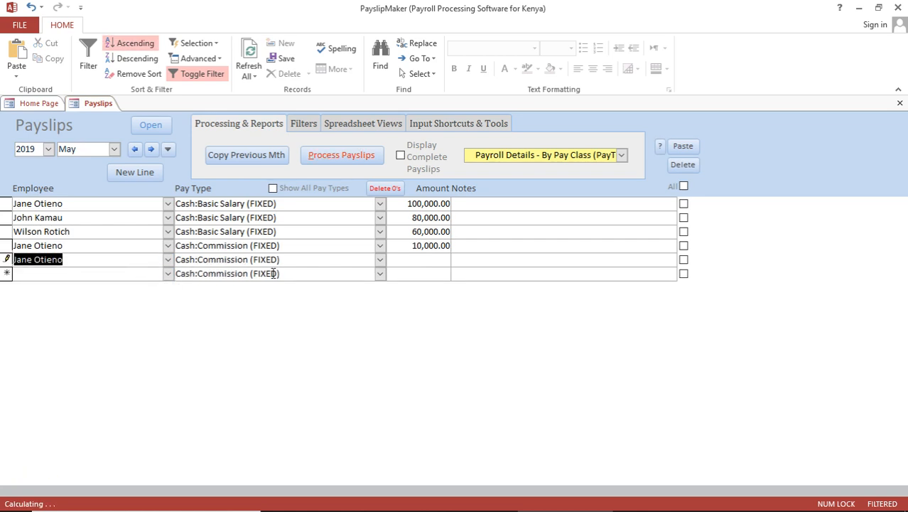
{"action": "left_click", "coordinate": [379, 261]}
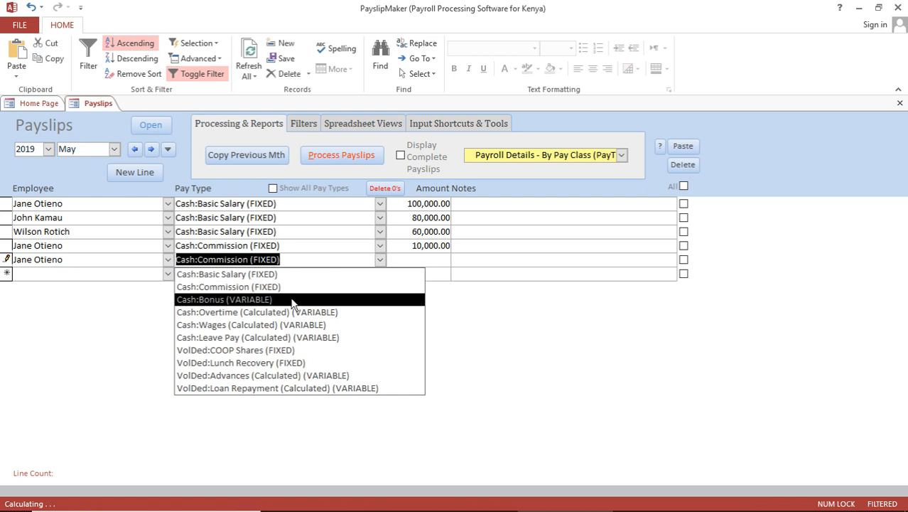
{"action": "left_click", "coordinate": [292, 301]}
{"action": "left_click", "coordinate": [424, 261]}
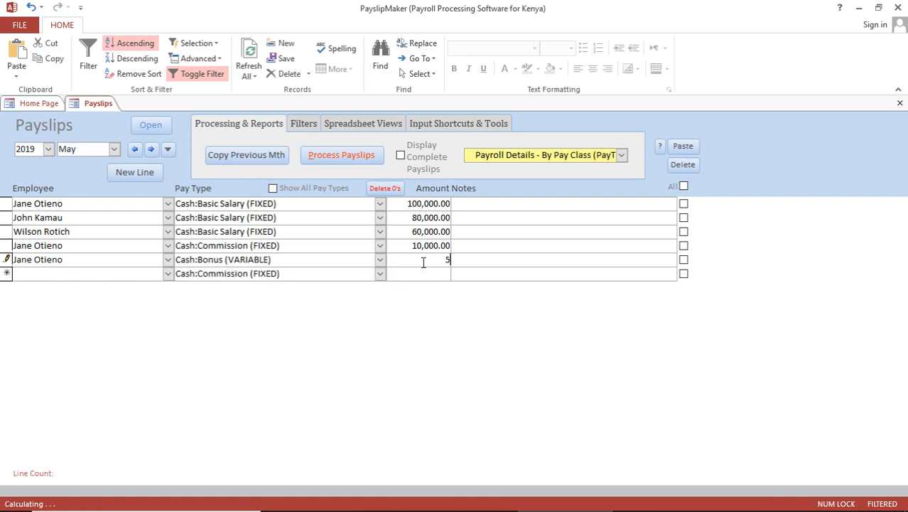
{"action": "type", "text": "5000"}
{"action": "left_click", "coordinate": [74, 276]}
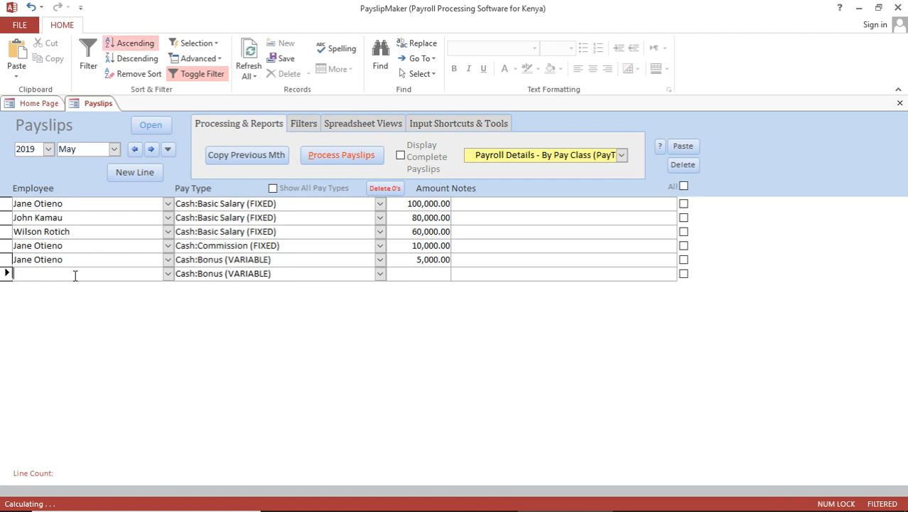
Add another line for the same employee with the COOP Shares (FIXED) deduction pay type
{"action": "left_click", "coordinate": [5, 219]}
{"action": "left_click", "coordinate": [32, 277]}
{"action": "left_click", "coordinate": [171, 275]}
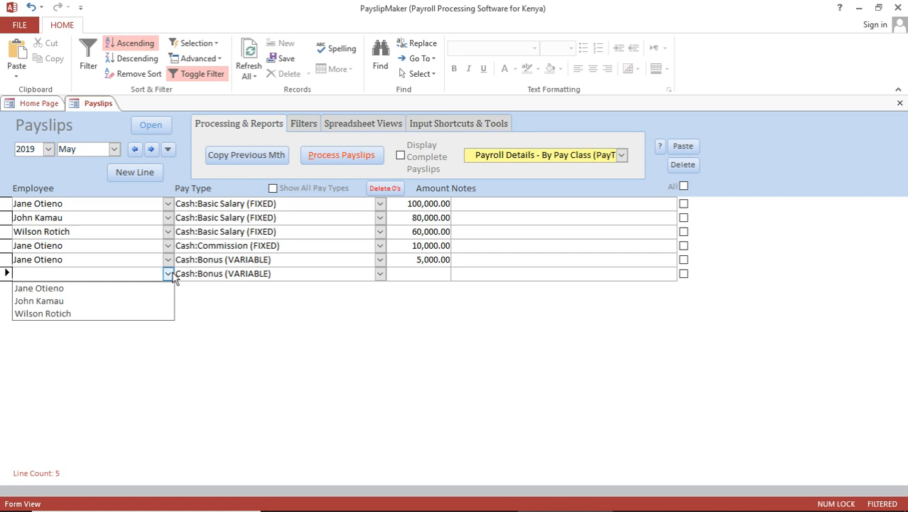
{"action": "left_click", "coordinate": [92, 287]}
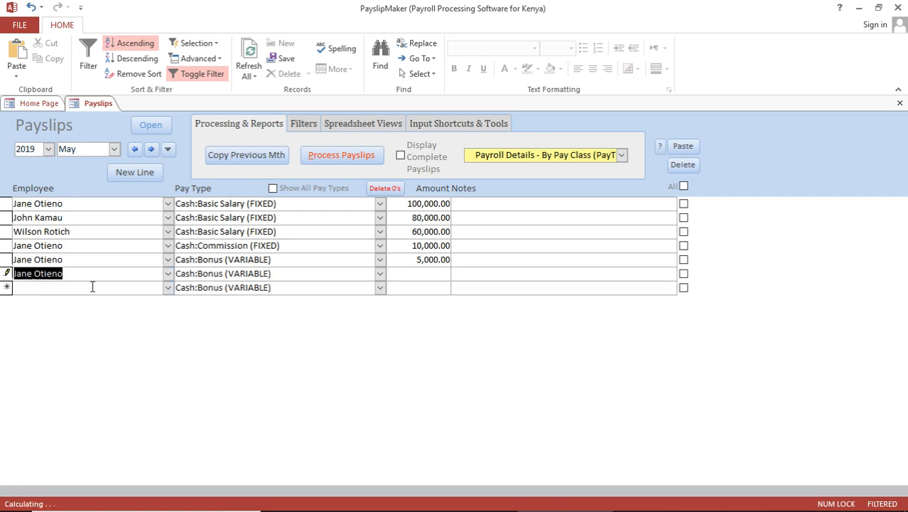
{"action": "left_click", "coordinate": [381, 273]}
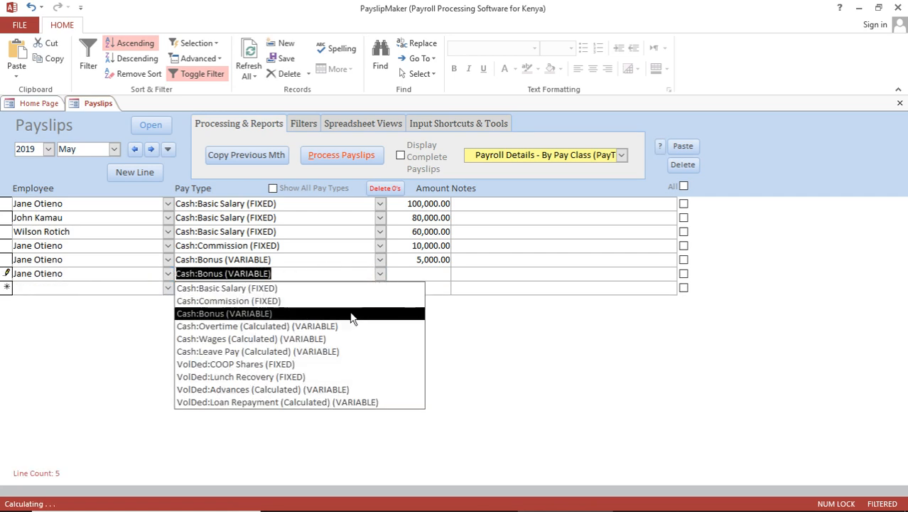
{"action": "left_click", "coordinate": [291, 364]}
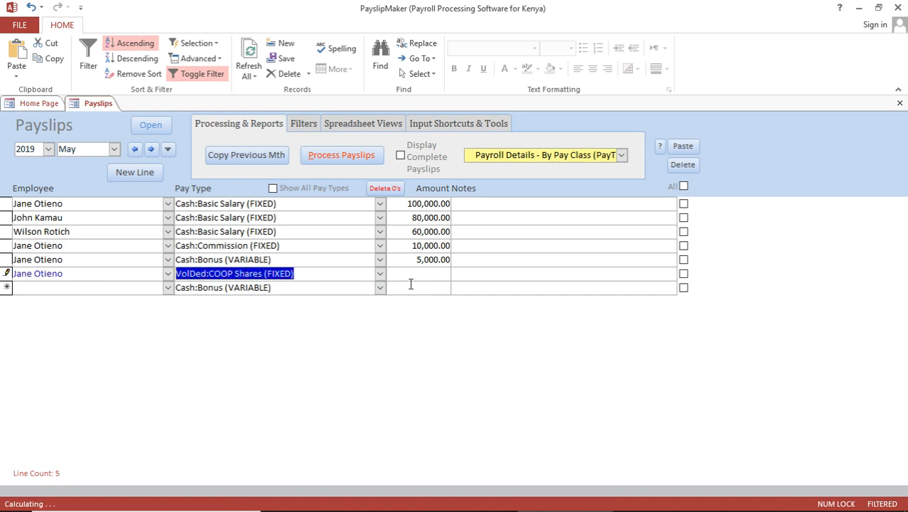
Enter 4,500 as the COOP Shares deduction amount
{"action": "left_click", "coordinate": [423, 275]}
{"action": "type", "text": "4500"}
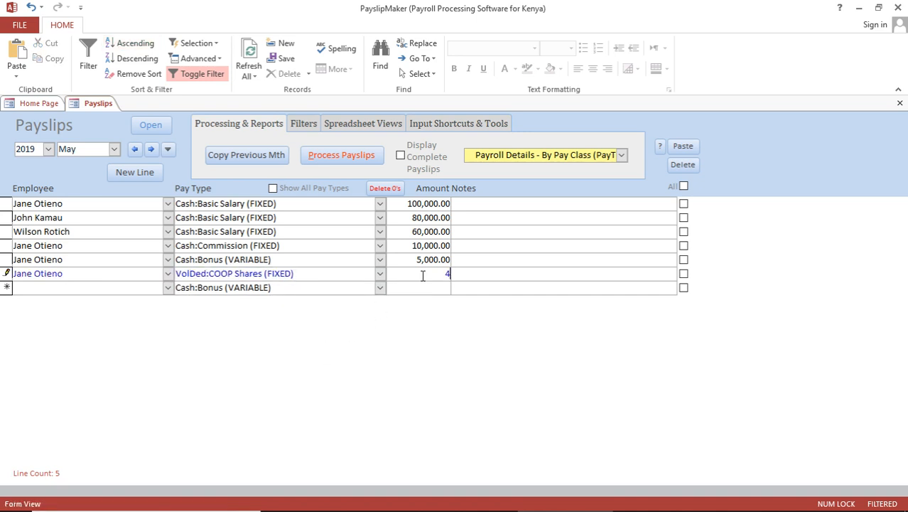
{"action": "left_click", "coordinate": [107, 284]}
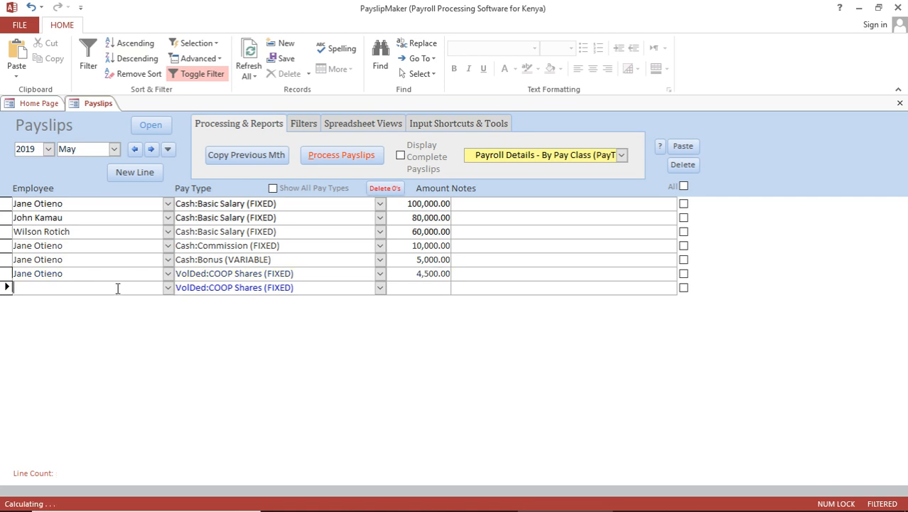
Add a Lunch Recovery (FIXED) deduction line of 1,500 for the same employee
{"action": "left_click", "coordinate": [167, 287]}
{"action": "left_click", "coordinate": [117, 303]}
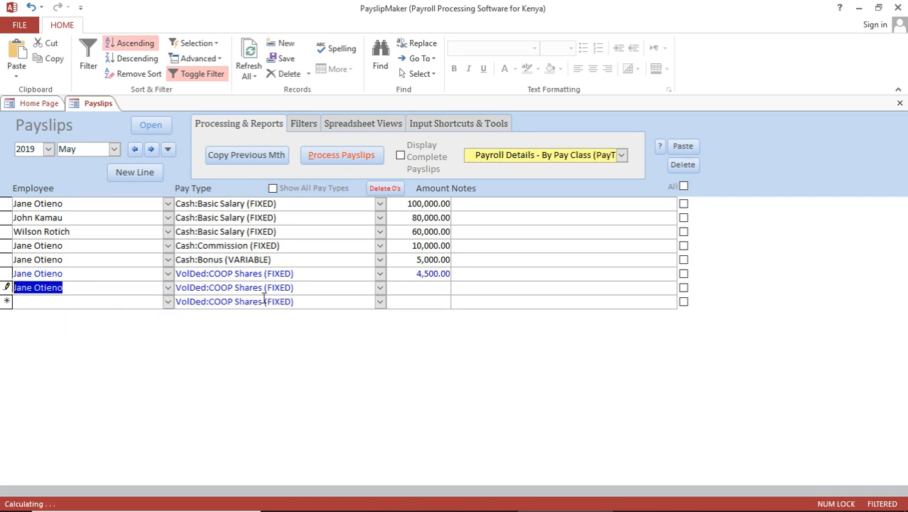
{"action": "left_click", "coordinate": [380, 290]}
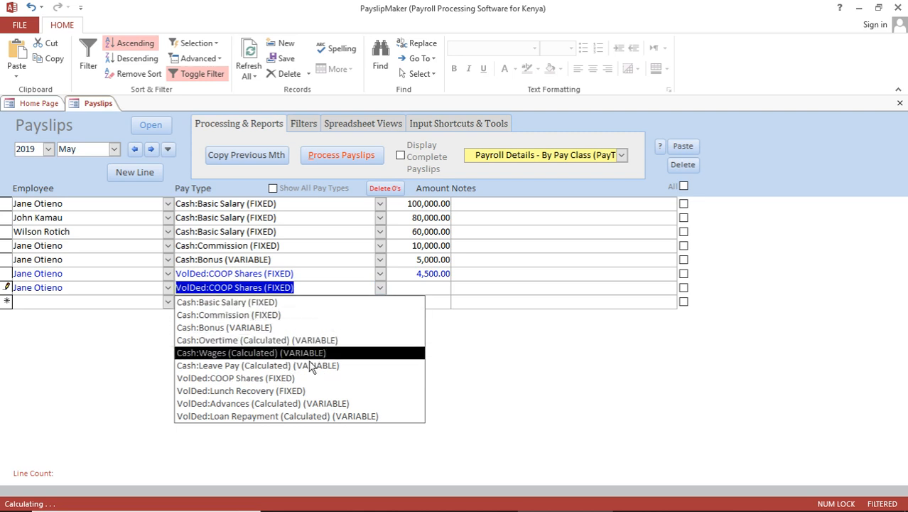
{"action": "left_click", "coordinate": [299, 391]}
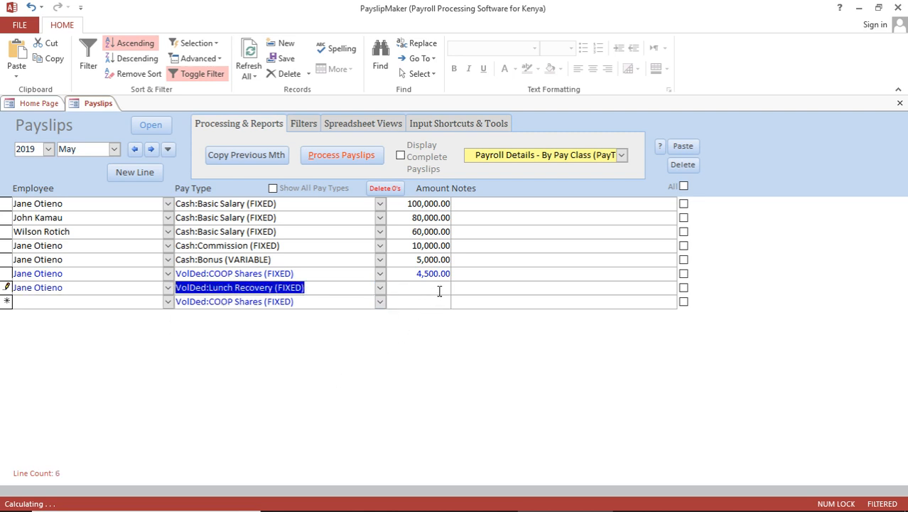
{"action": "left_click", "coordinate": [442, 290]}
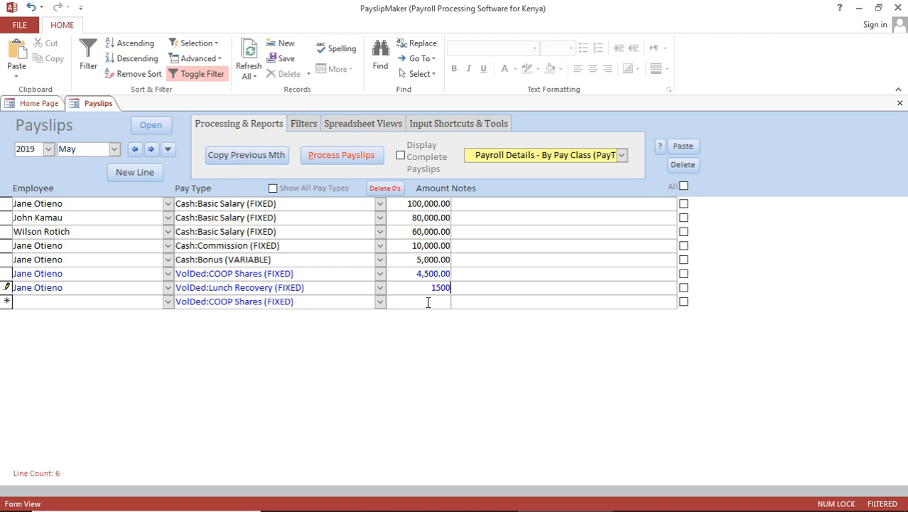
{"action": "left_click", "coordinate": [426, 305]}
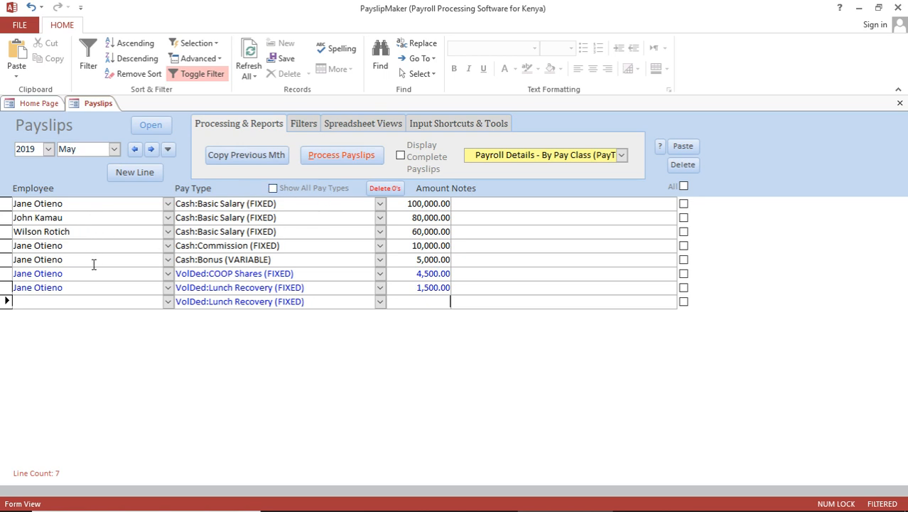
Process and confirm the May 2019 payroll, then display the complete payslips (54 lines)
{"action": "left_click", "coordinate": [352, 161]}
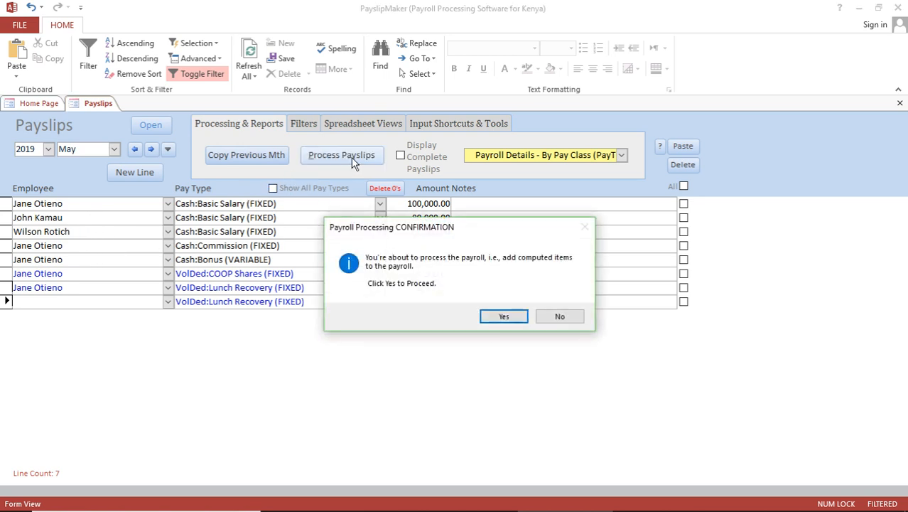
{"action": "left_click", "coordinate": [506, 319]}
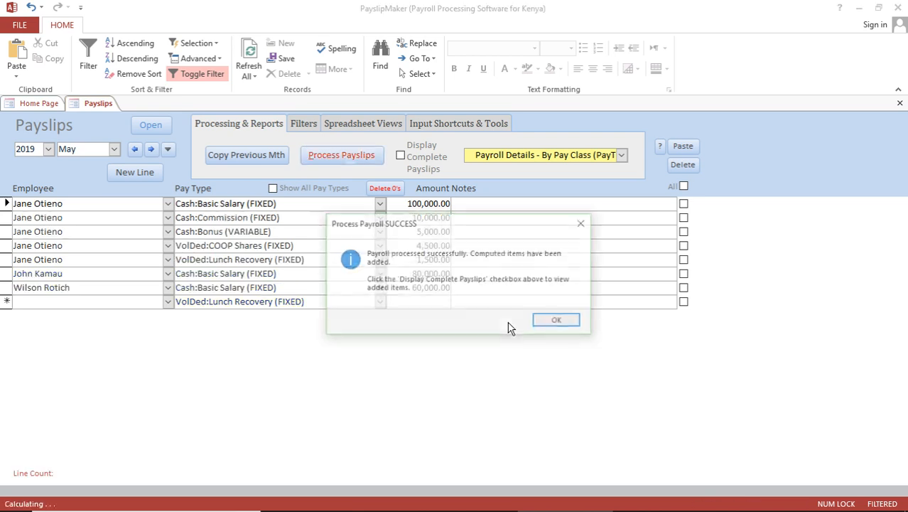
{"action": "left_click", "coordinate": [559, 321]}
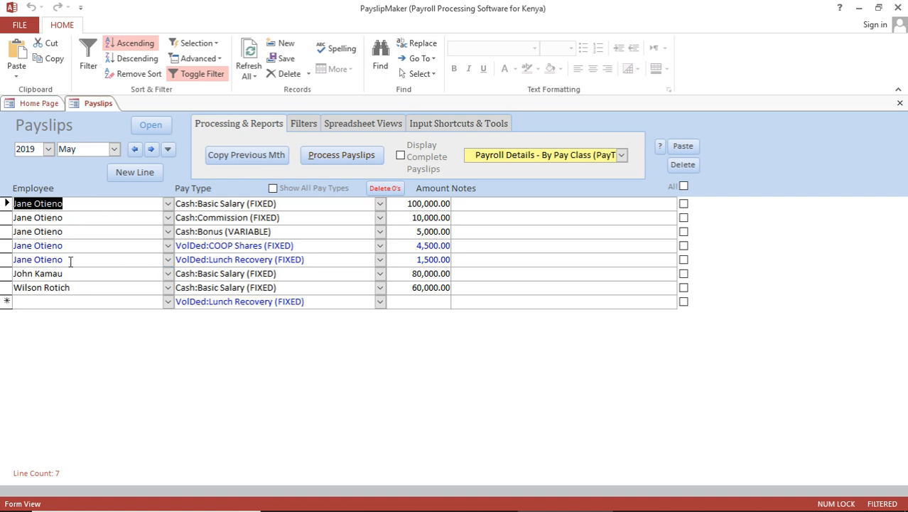
{"action": "left_click", "coordinate": [400, 156]}
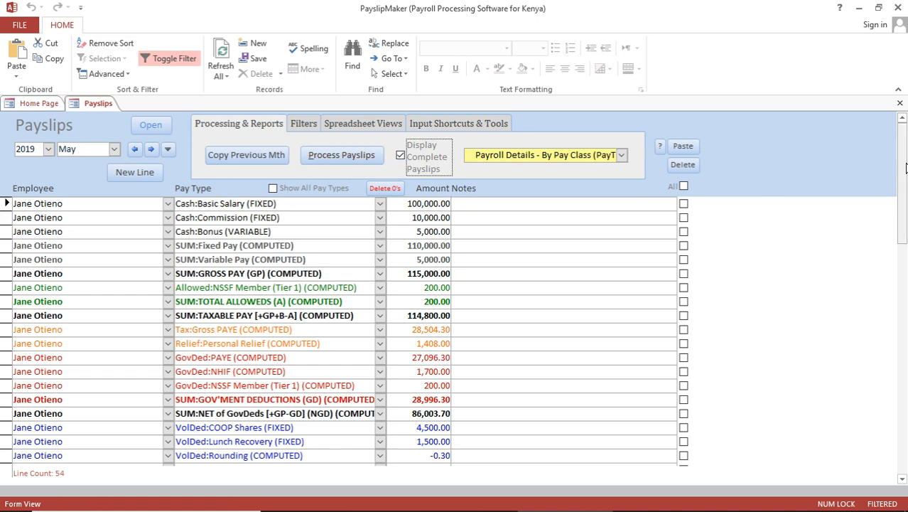
Scroll through the computed payslips, then untick Display Complete Payslips to show the seven entered lines
{"action": "left_click_drag", "start_coordinate": [905, 166], "coordinate": [905, 203]}
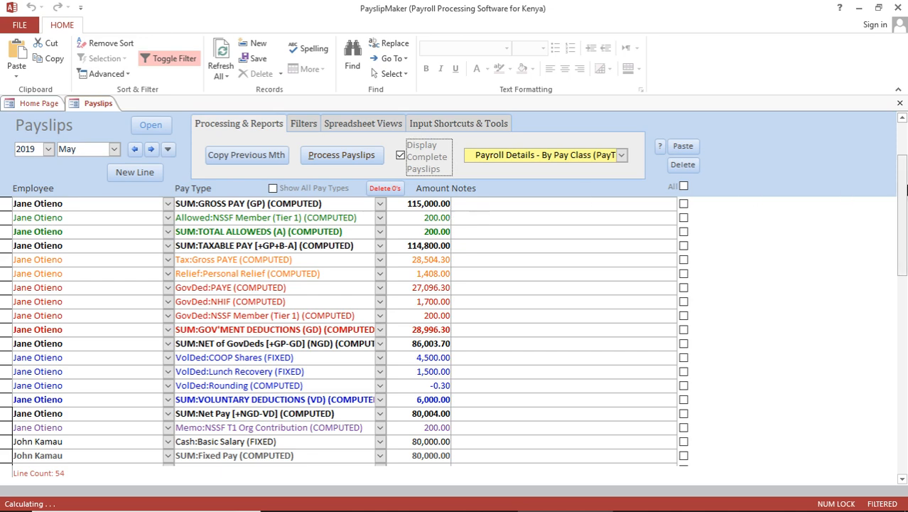
{"action": "left_click_drag", "start_coordinate": [902, 192], "coordinate": [904, 122]}
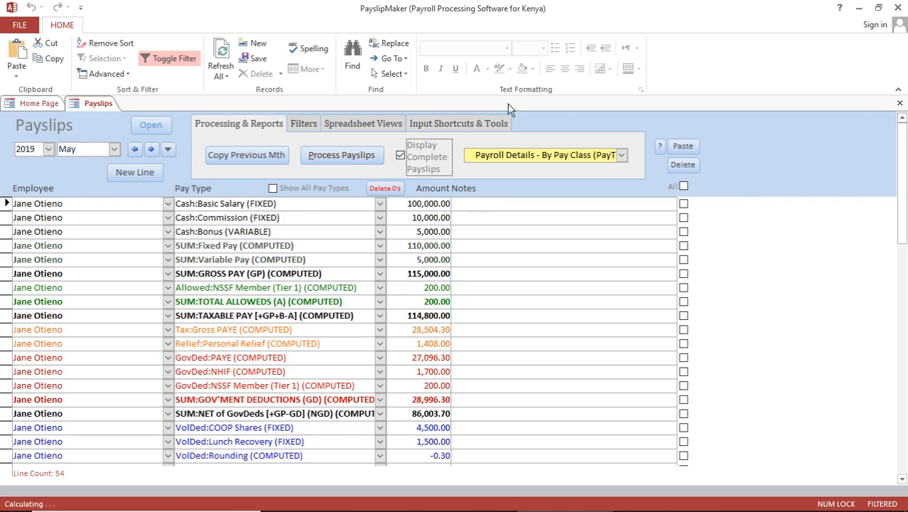
{"action": "left_click", "coordinate": [401, 155]}
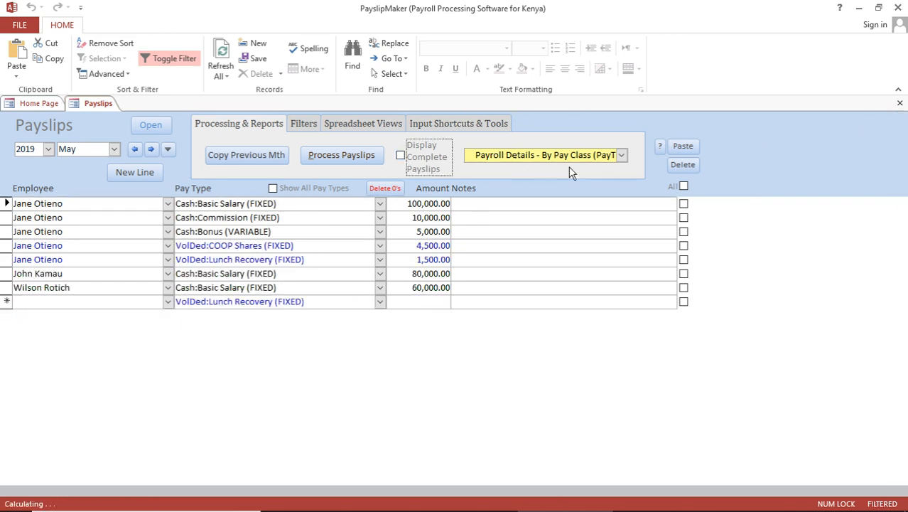
Preview the Summary - Fixed & Variable payroll report zoomed in
{"action": "left_click", "coordinate": [621, 155]}
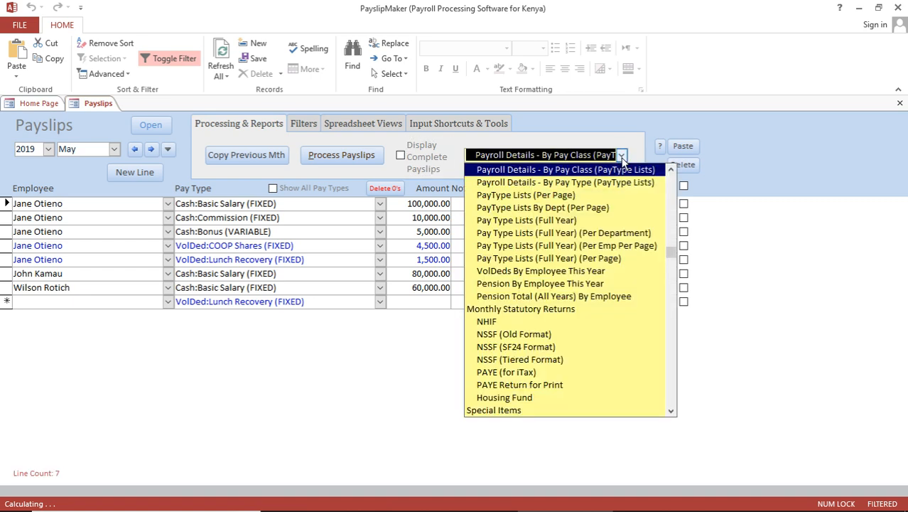
{"action": "left_click", "coordinate": [675, 181]}
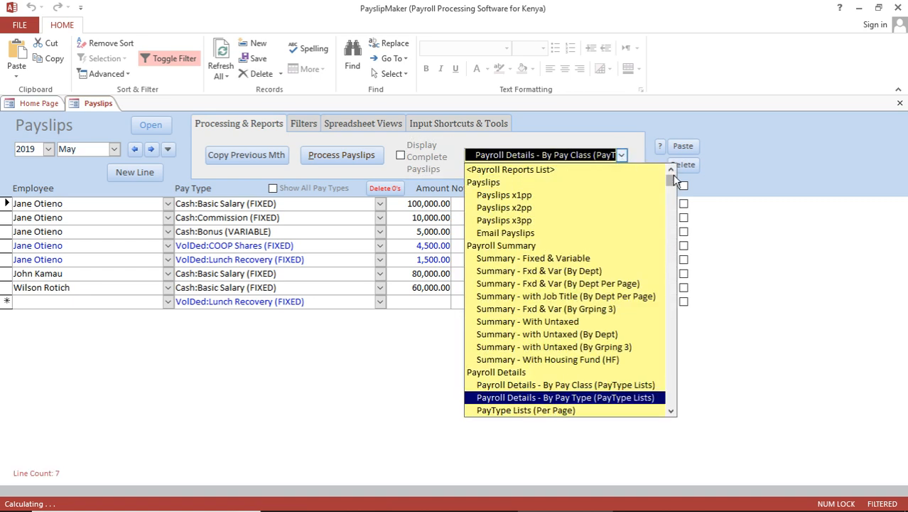
{"action": "left_click", "coordinate": [576, 259]}
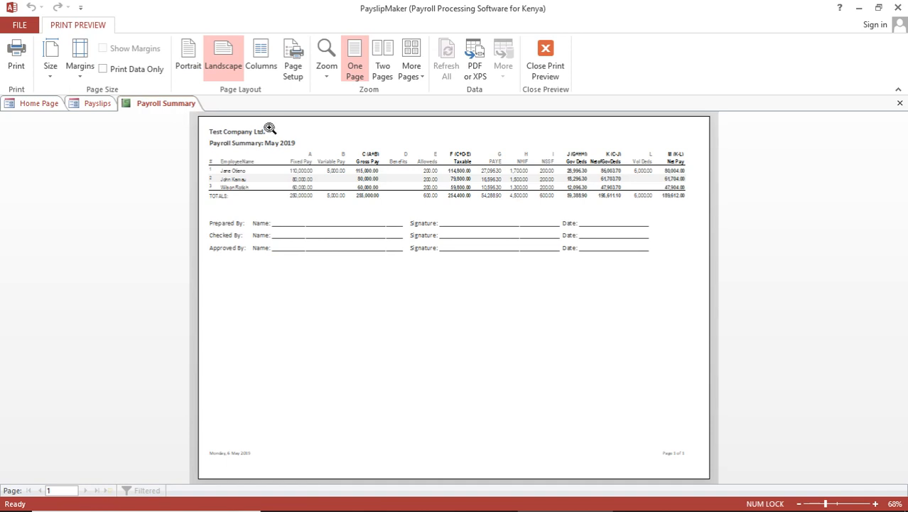
{"action": "left_click", "coordinate": [299, 178]}
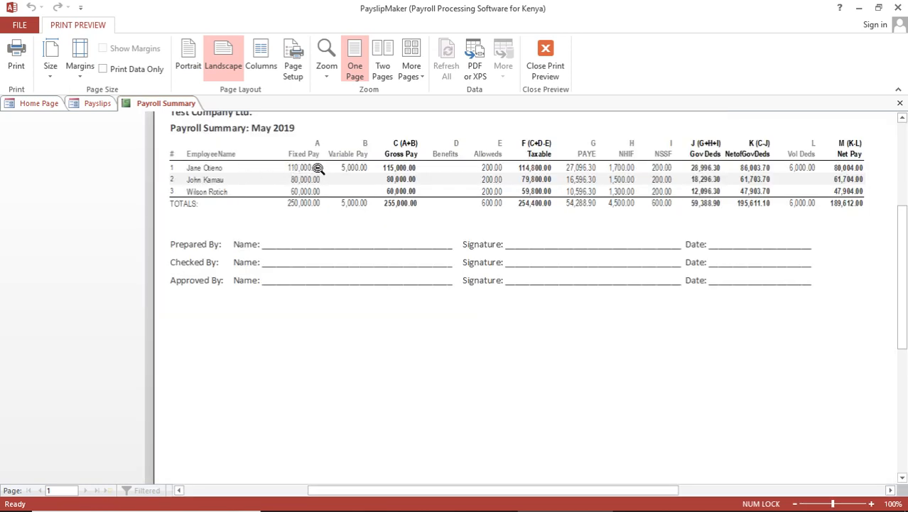
From the Payslips screen, preview the Payroll Details - By Pay Class report
{"action": "left_click", "coordinate": [100, 105]}
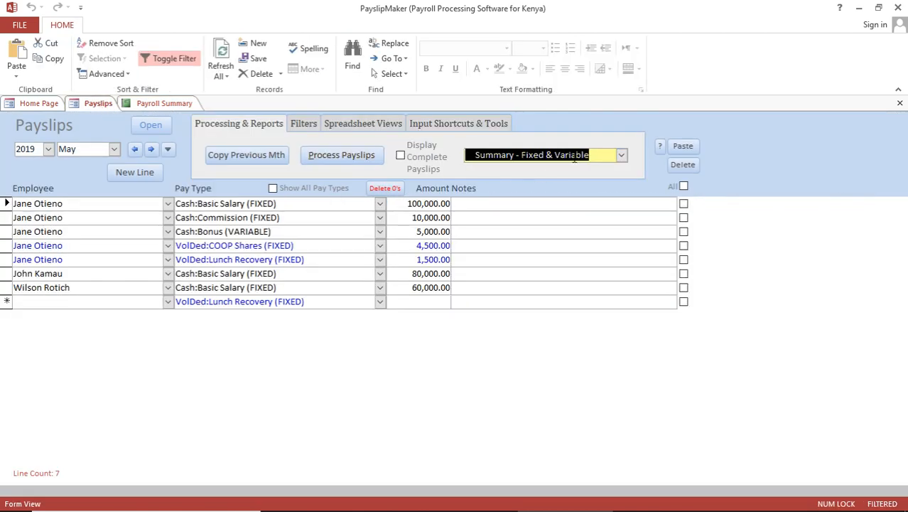
{"action": "left_click", "coordinate": [621, 155]}
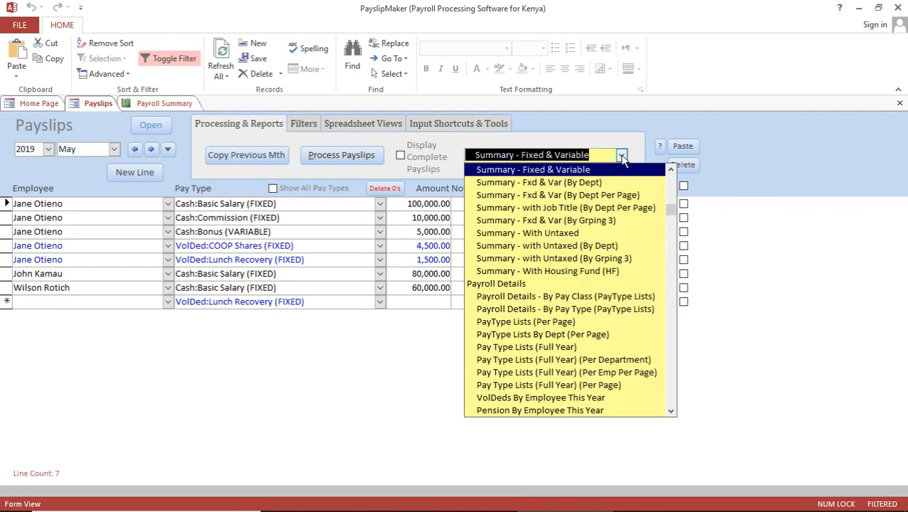
{"action": "left_click", "coordinate": [602, 295]}
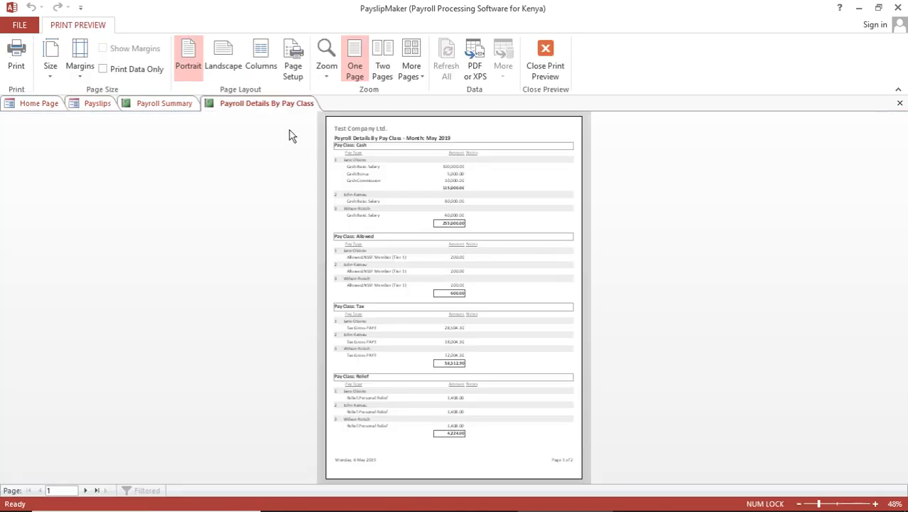
Zoom into the pay-class details report and compare it against the Payroll Summary
{"action": "left_click", "coordinate": [453, 214]}
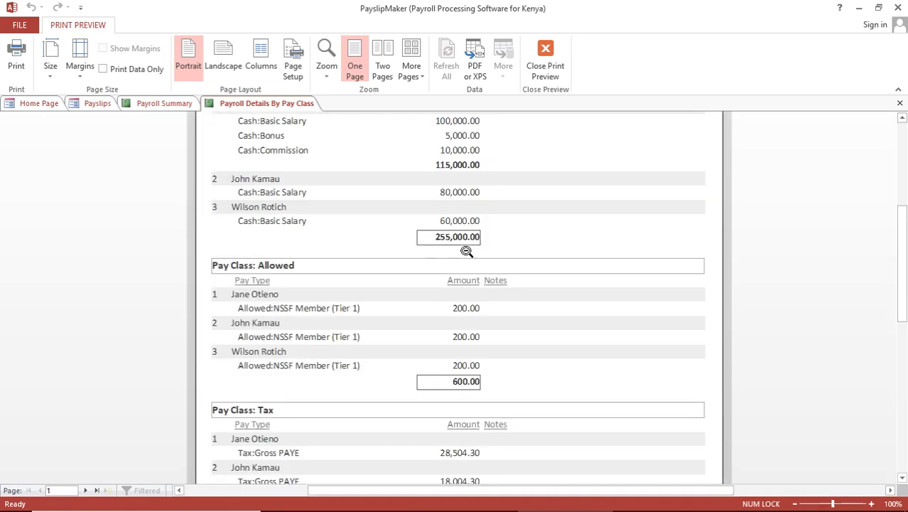
{"action": "scroll", "coordinate": [897, 261], "scroll_direction": "up", "scroll_amount": 3}
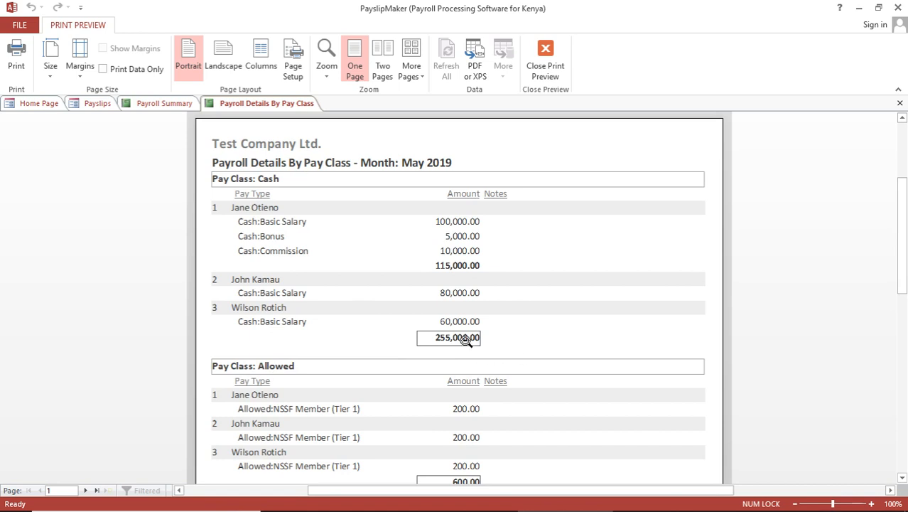
{"action": "left_click", "coordinate": [159, 107]}
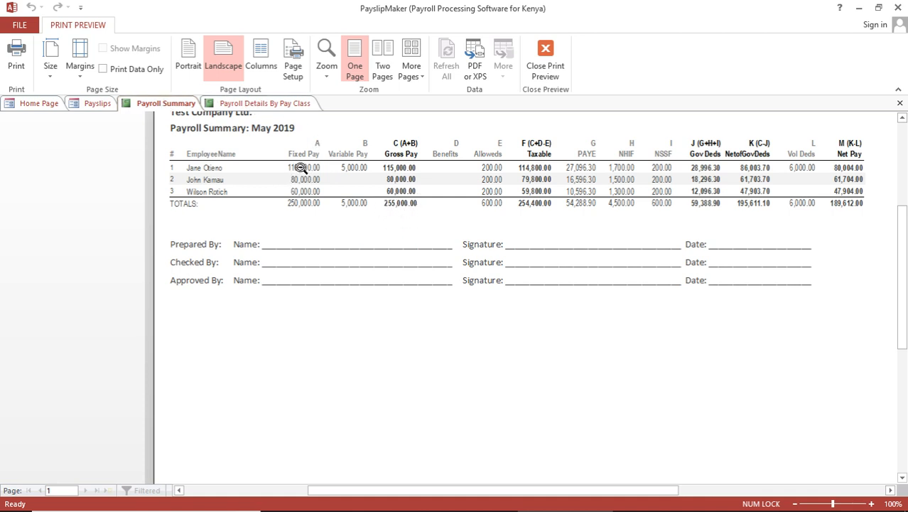
{"action": "left_click", "coordinate": [268, 105]}
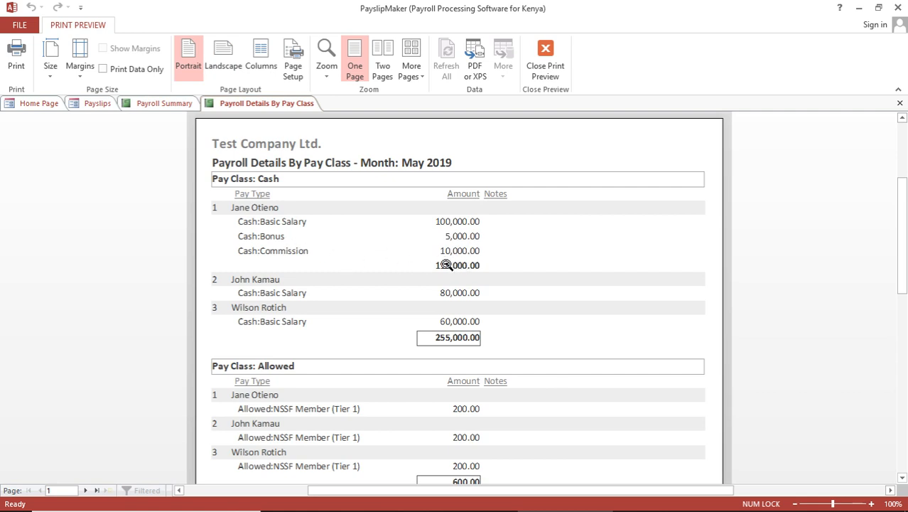
{"action": "left_click", "coordinate": [163, 105]}
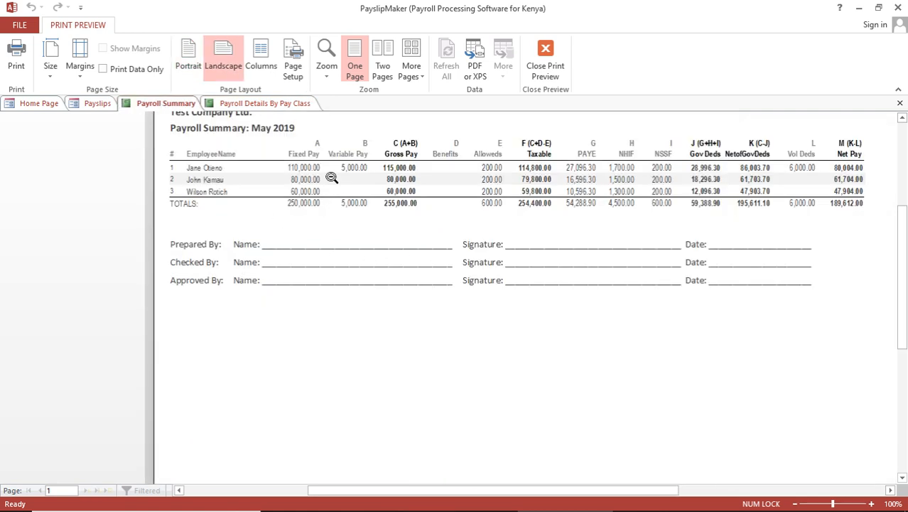
{"action": "left_click", "coordinate": [270, 104]}
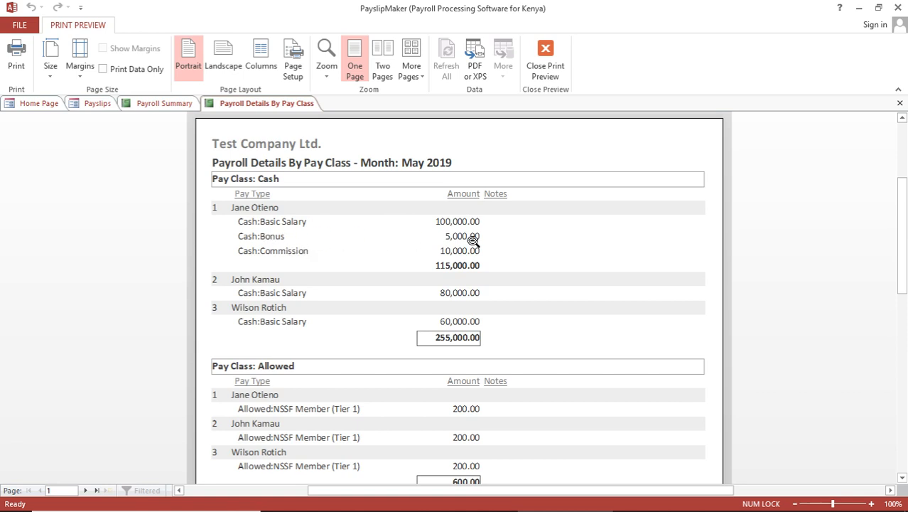
{"action": "left_click", "coordinate": [164, 108]}
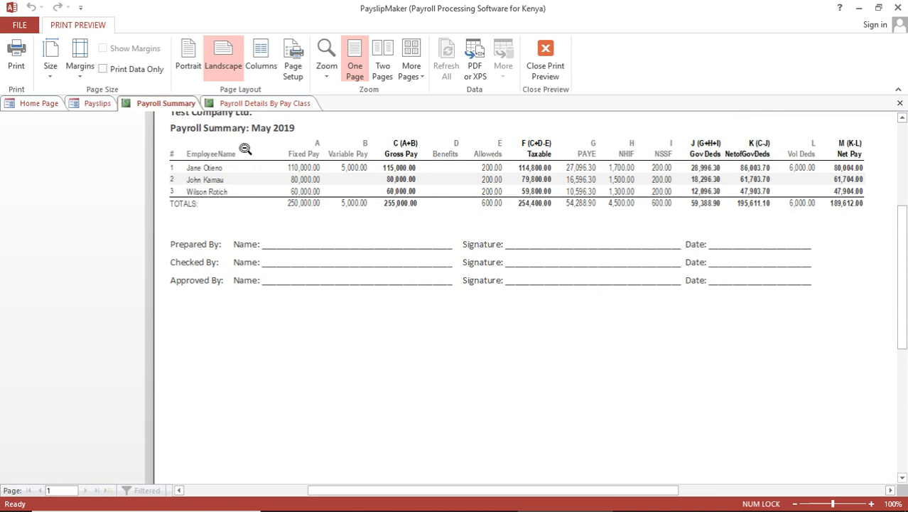
{"action": "left_click", "coordinate": [263, 105]}
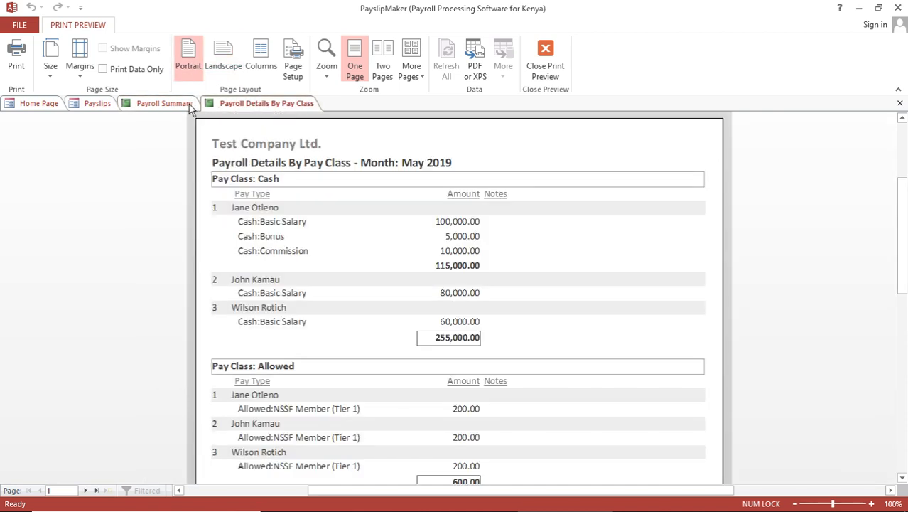
{"action": "left_click", "coordinate": [166, 105]}
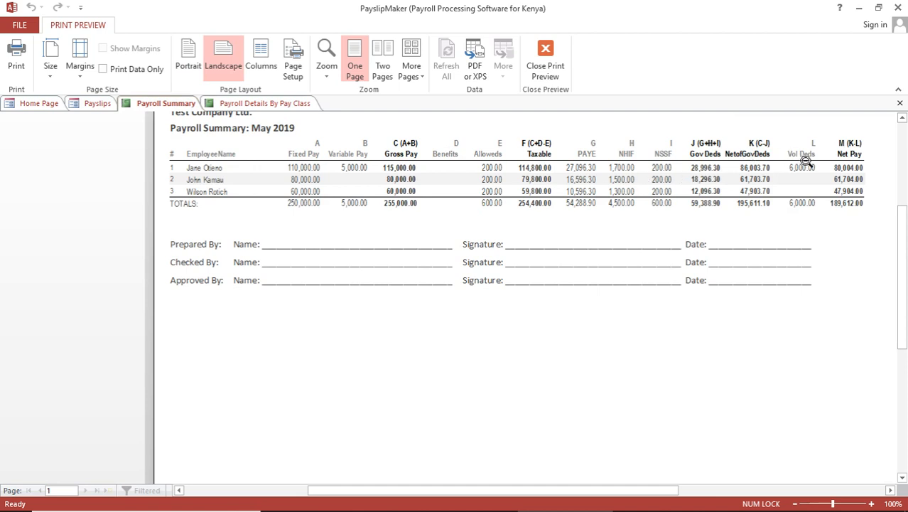
{"action": "left_click", "coordinate": [286, 105]}
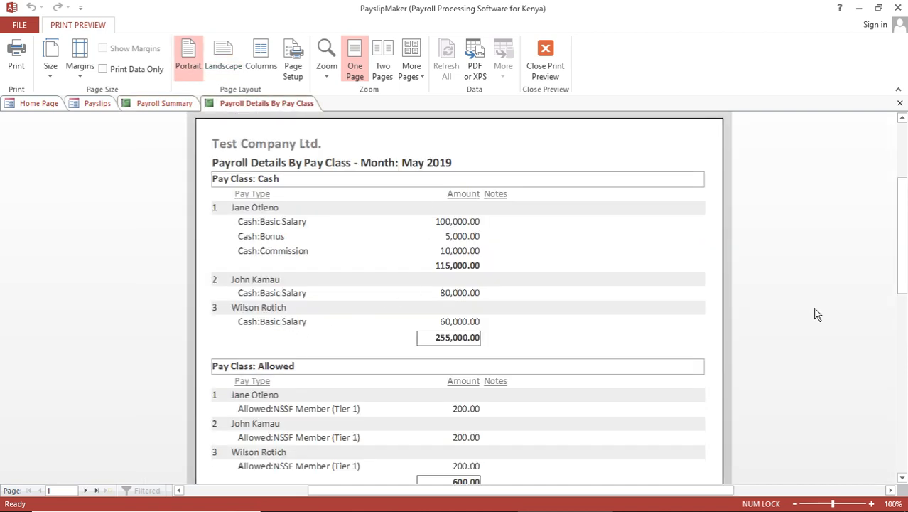
View the details report's next page, then close both report previews
{"action": "left_click", "coordinate": [86, 491]}
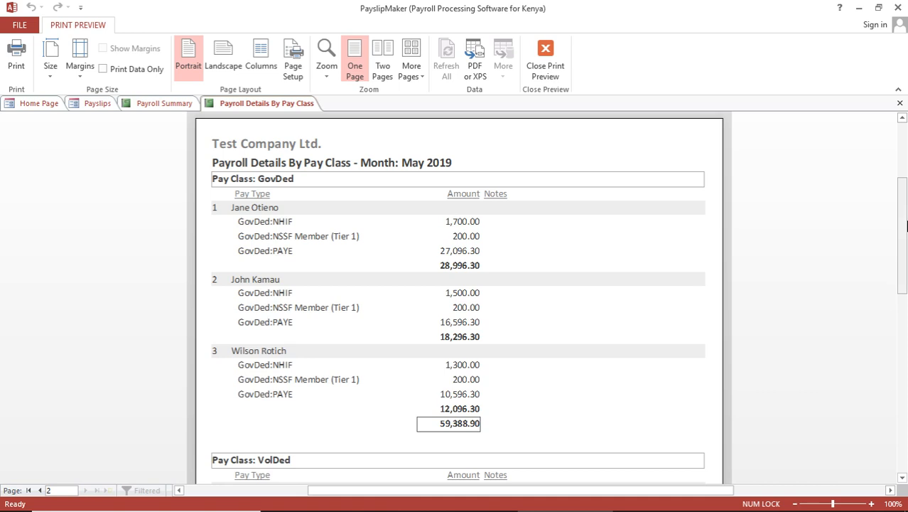
{"action": "left_click_drag", "start_coordinate": [907, 226], "coordinate": [907, 300]}
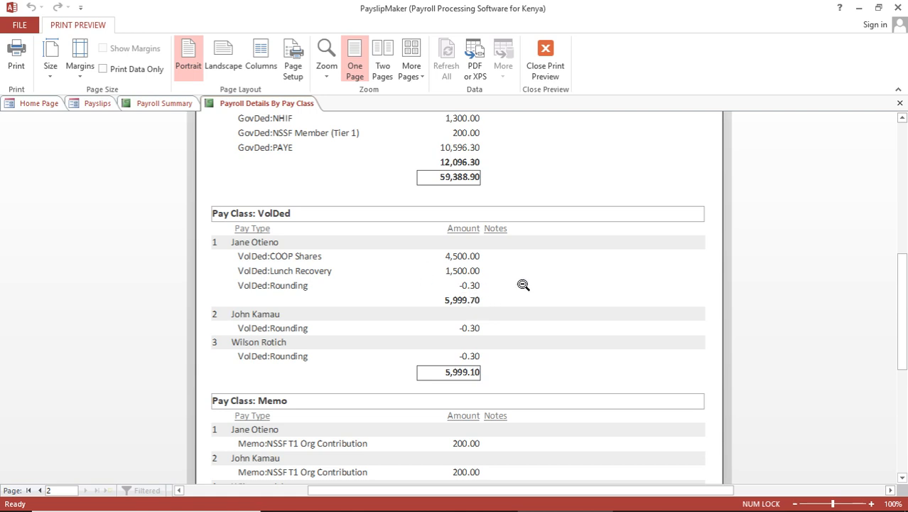
{"action": "left_click", "coordinate": [900, 105]}
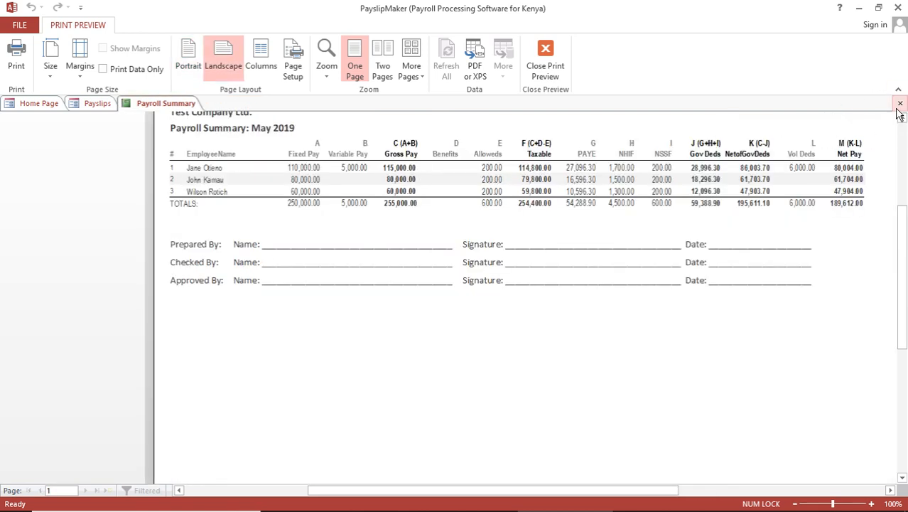
{"action": "left_click", "coordinate": [900, 104]}
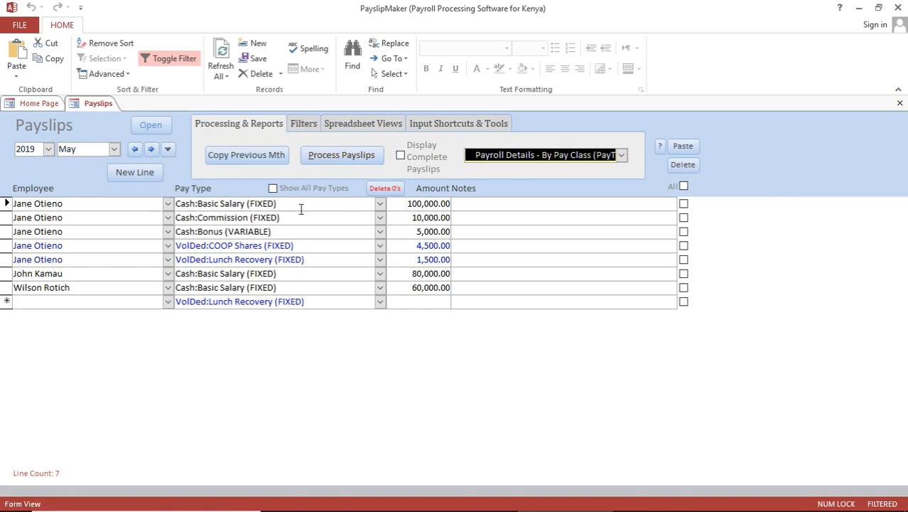
Review the May 2019 NHIF return (1700, 1500, 1300, totalling 4500), then close it
{"action": "left_click", "coordinate": [381, 204]}
{"action": "left_click", "coordinate": [380, 204]}
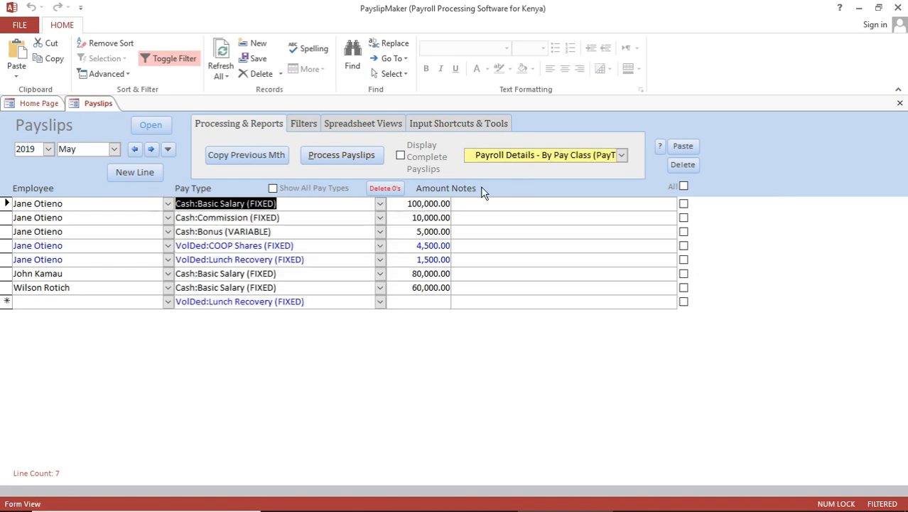
{"action": "left_click", "coordinate": [623, 155]}
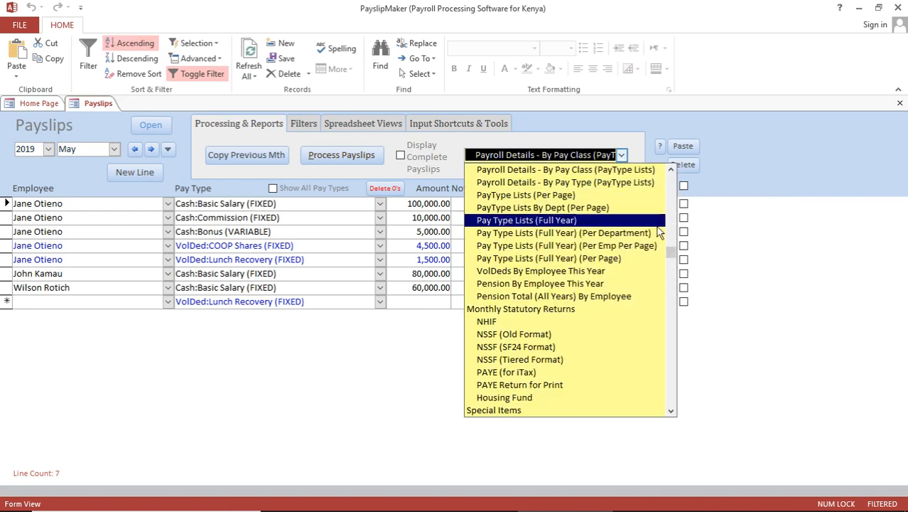
{"action": "left_click", "coordinate": [671, 412]}
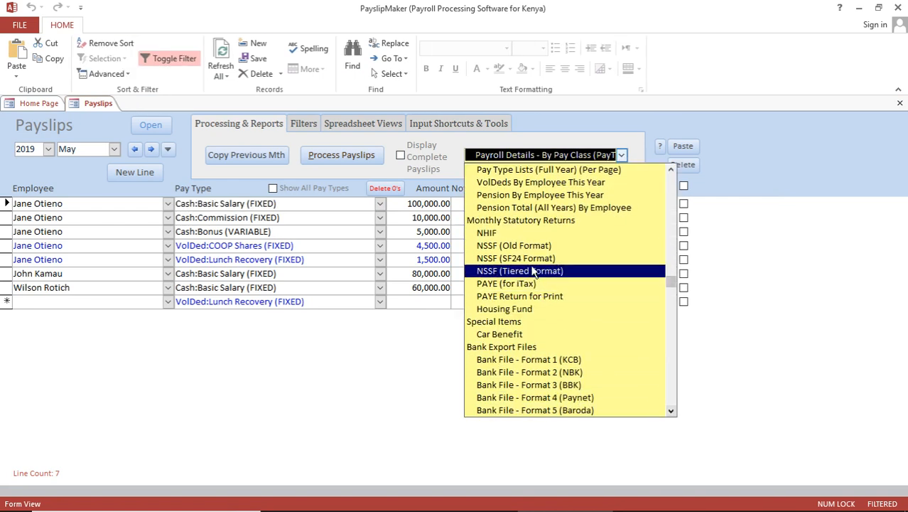
{"action": "left_click", "coordinate": [537, 236]}
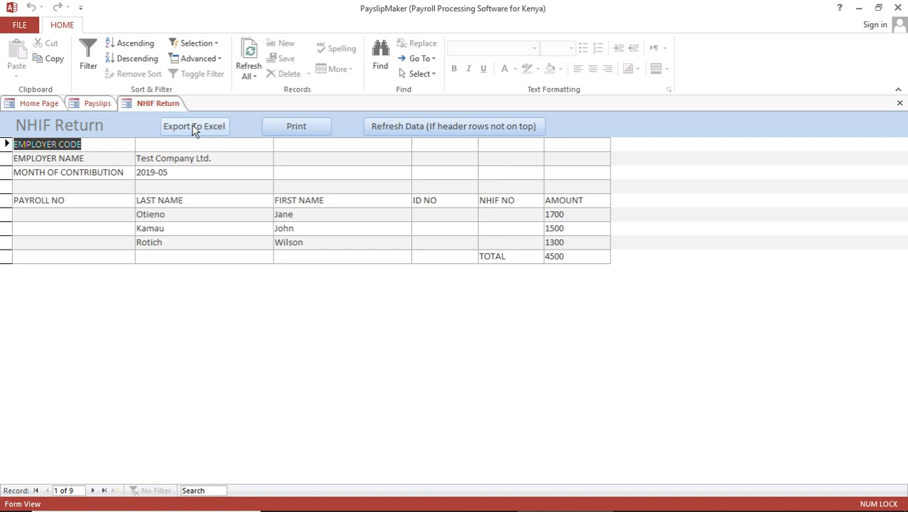
{"action": "left_click", "coordinate": [900, 103]}
Review the NSSF SF24 return showing gross pay 80,000, 110,000 and 60,000, then close it
{"action": "left_click", "coordinate": [622, 156]}
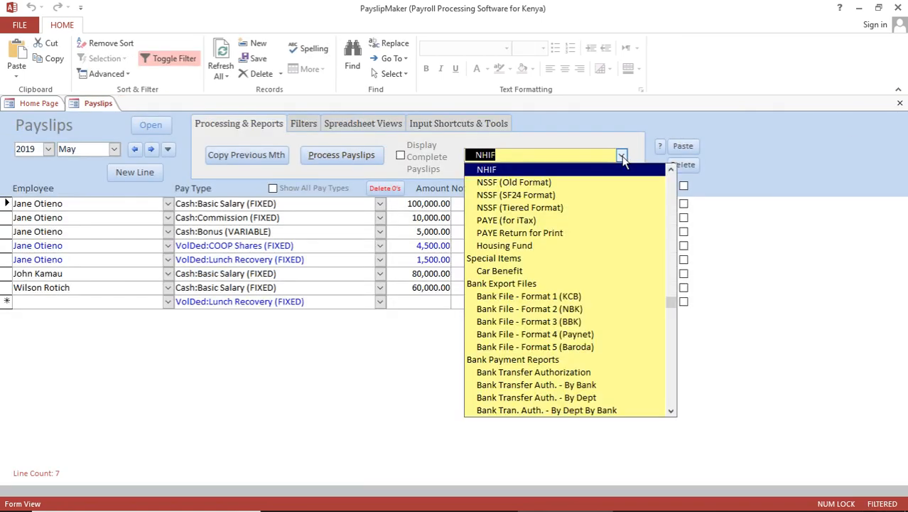
{"action": "left_click", "coordinate": [544, 198]}
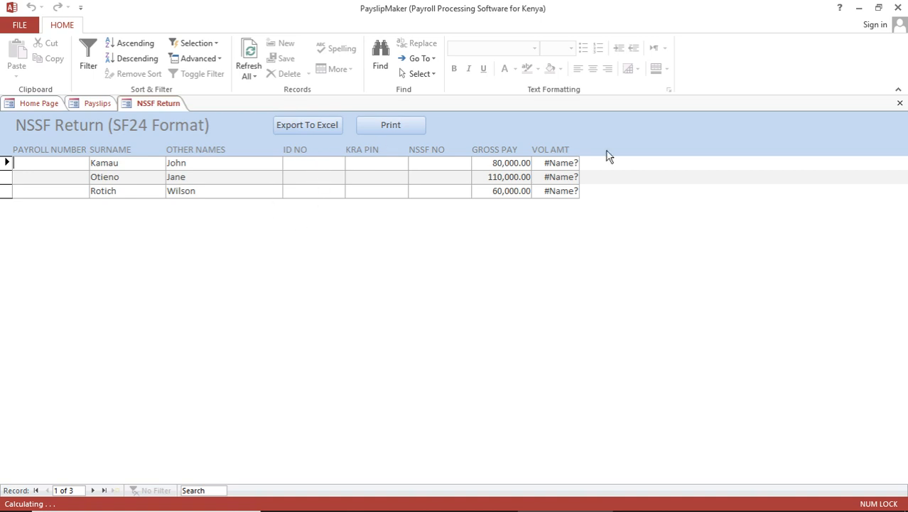
{"action": "left_click", "coordinate": [901, 104]}
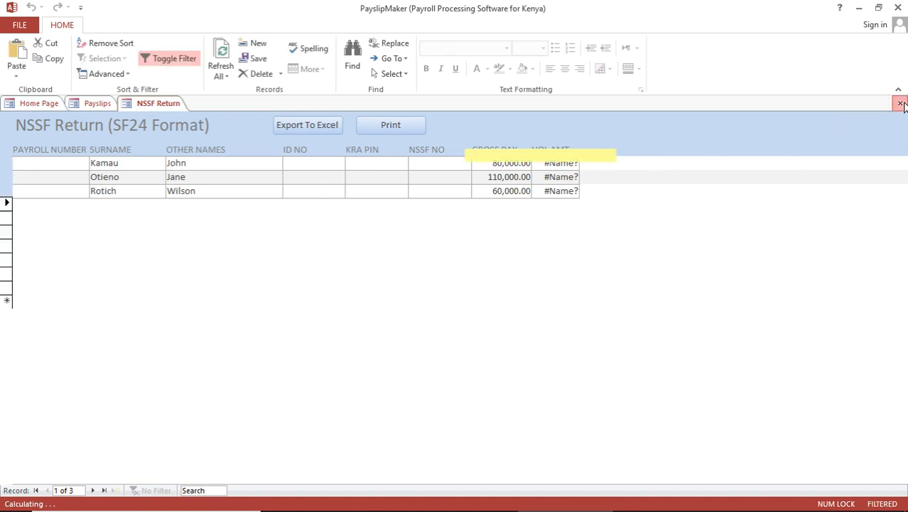
Scroll across every column of the May 2019 PAYE iTax return, then close it
{"action": "left_click", "coordinate": [621, 155]}
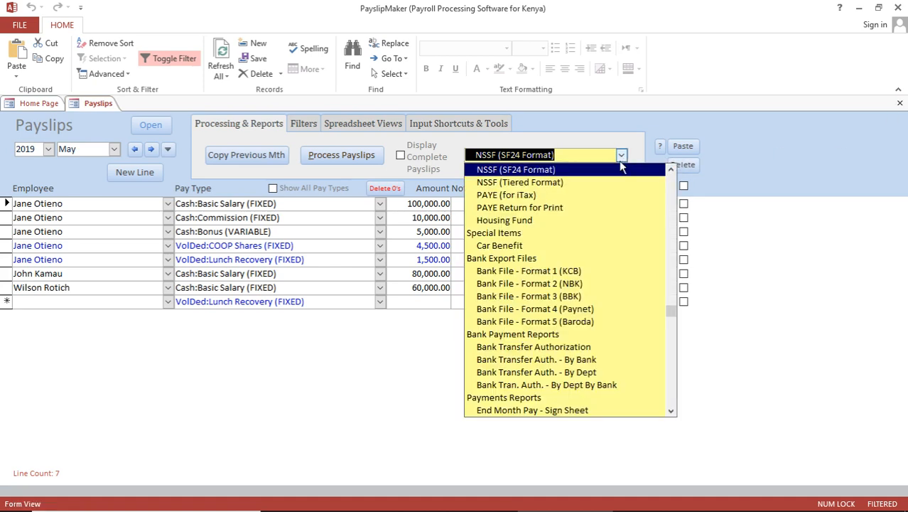
{"action": "left_click", "coordinate": [545, 196]}
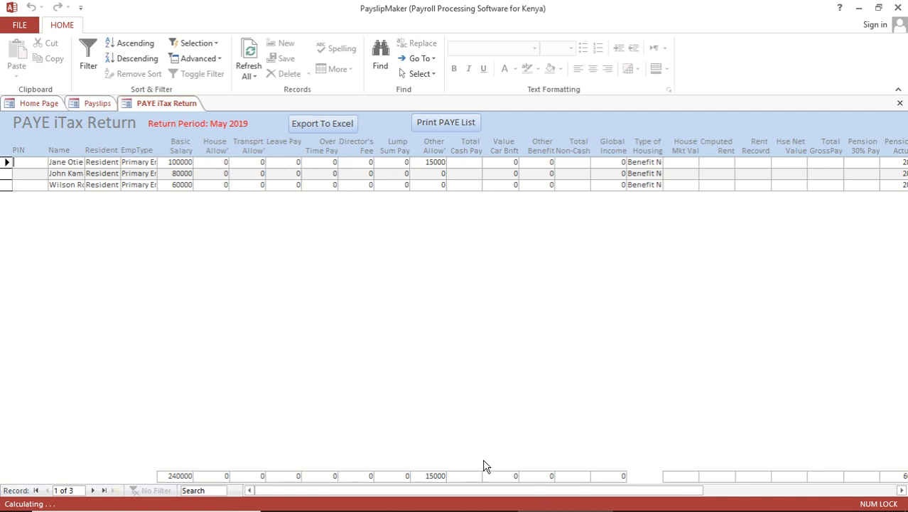
{"action": "left_click_drag", "start_coordinate": [484, 490], "coordinate": [506, 504]}
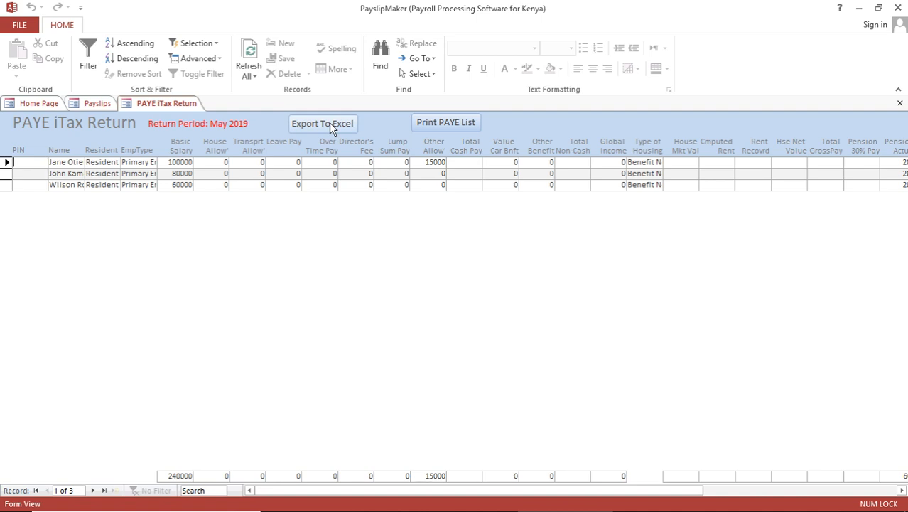
{"action": "left_click", "coordinate": [900, 104]}
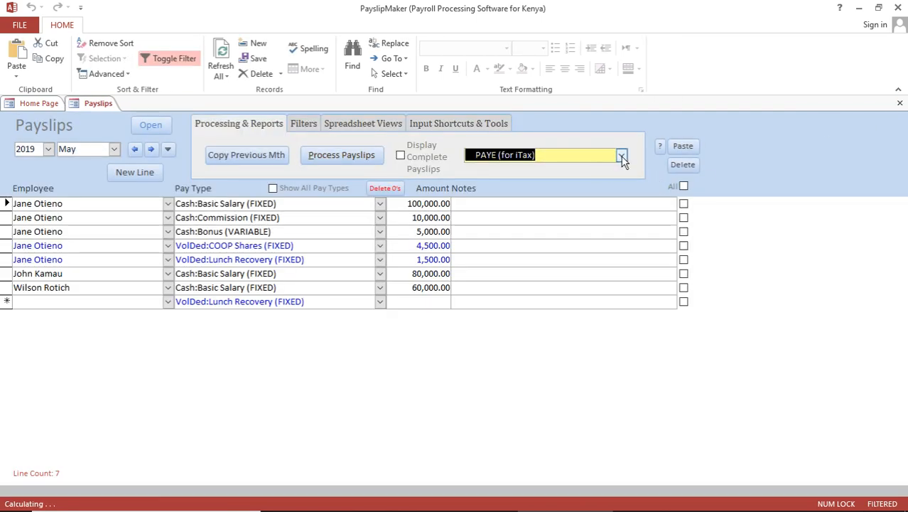
Browse the remaining payroll reports without choosing one, then close the Payslips form
{"action": "left_click", "coordinate": [622, 157]}
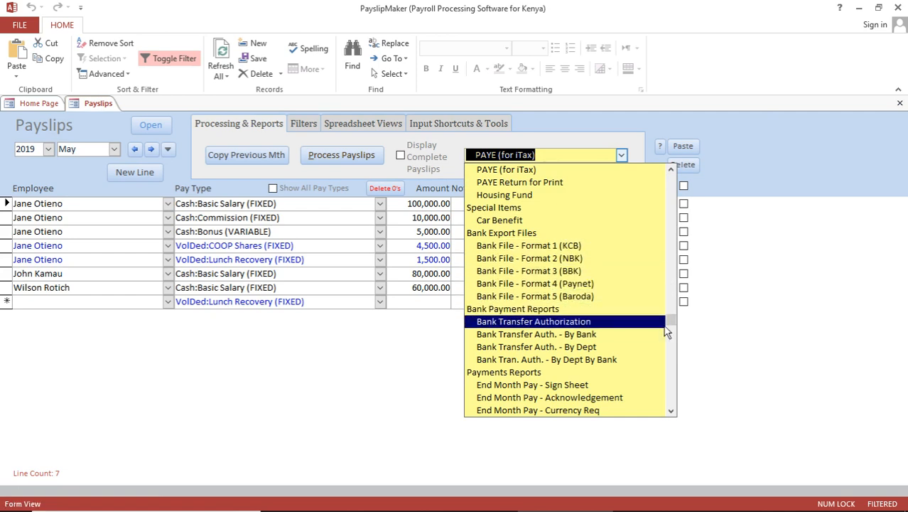
{"action": "left_click_drag", "start_coordinate": [666, 327], "coordinate": [674, 358]}
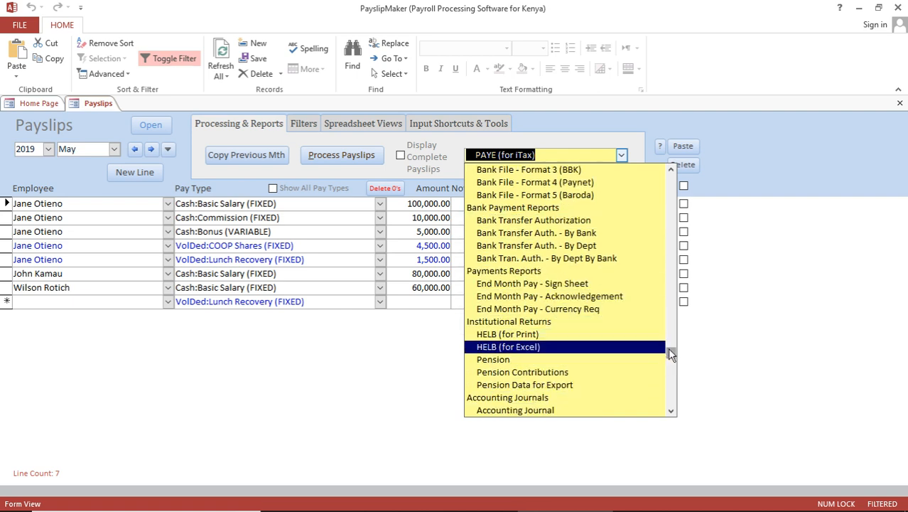
{"action": "left_click_drag", "start_coordinate": [672, 355], "coordinate": [671, 371]}
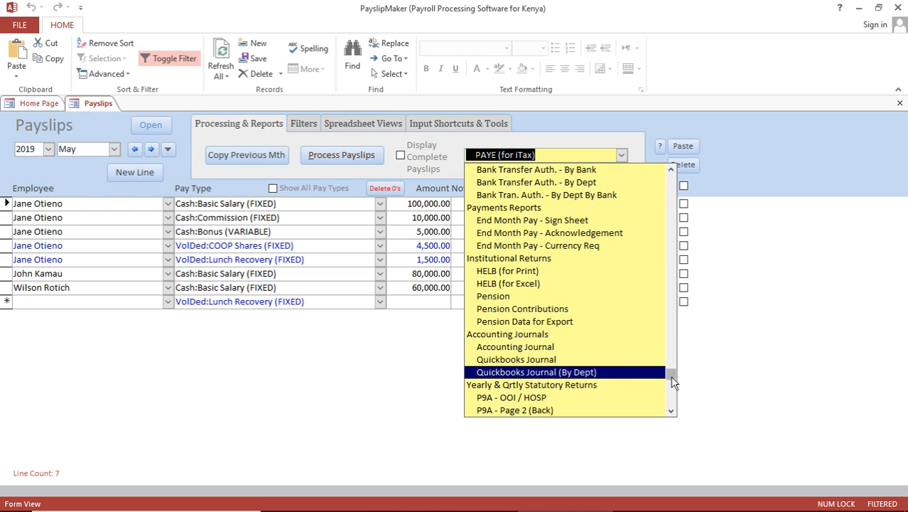
{"action": "left_click_drag", "start_coordinate": [673, 382], "coordinate": [676, 407]}
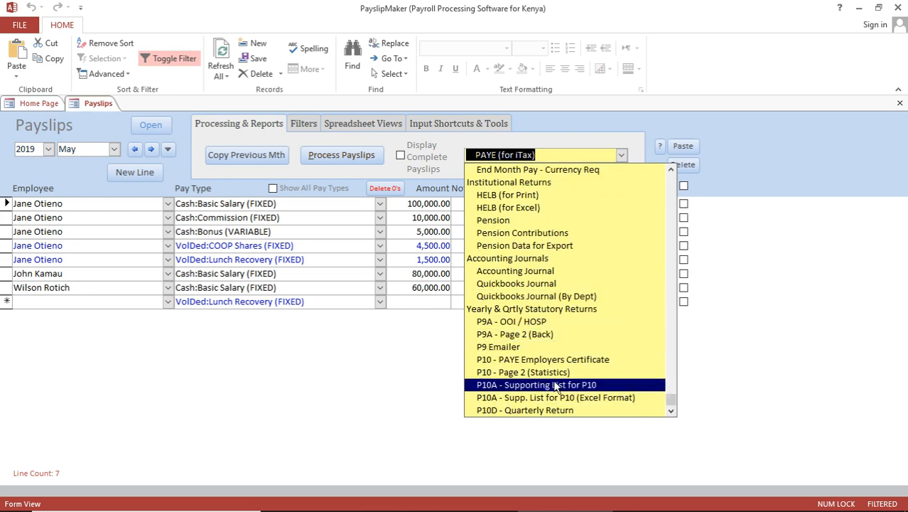
{"action": "left_click", "coordinate": [718, 385]}
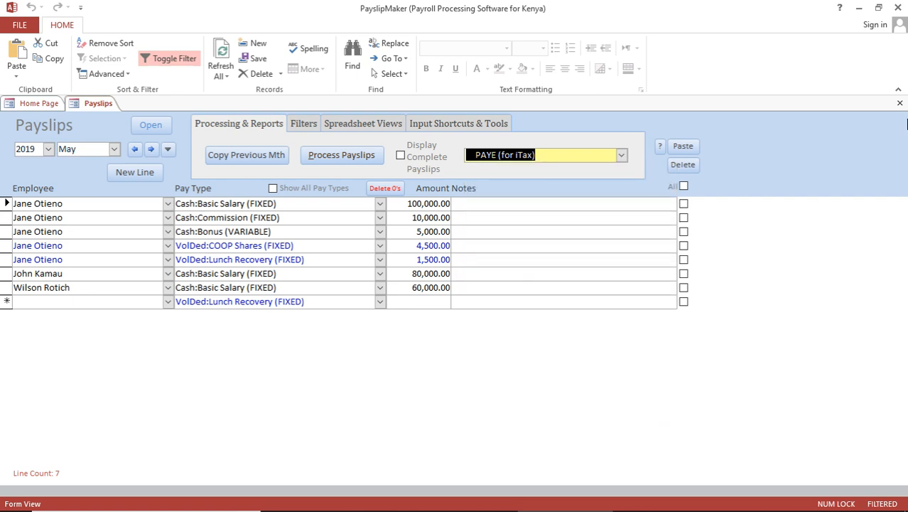
{"action": "left_click", "coordinate": [901, 106]}
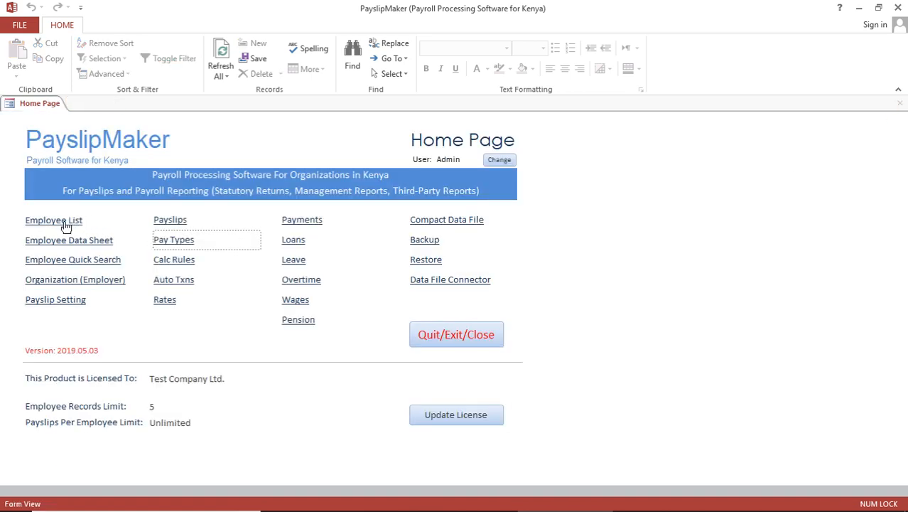
Reopen Payslips from the Home Page and advance it to the empty June 2019 month
{"action": "left_click", "coordinate": [63, 222]}
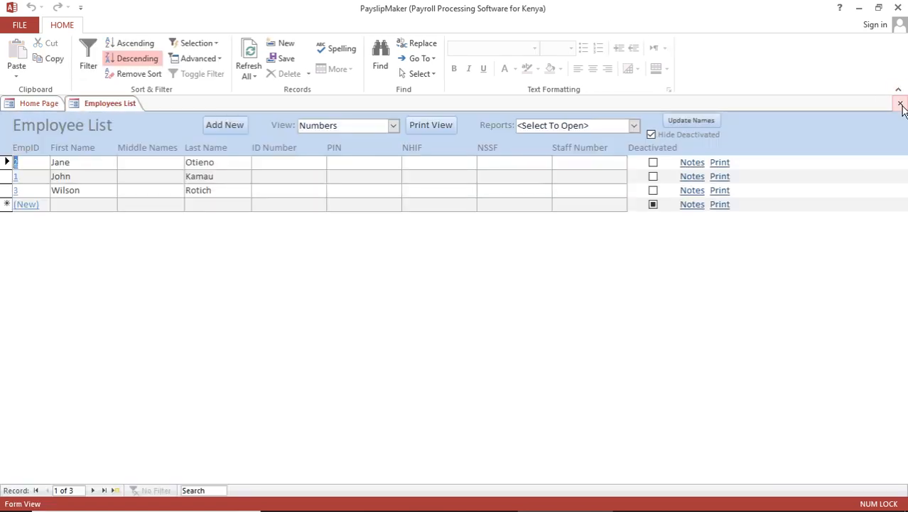
{"action": "left_click", "coordinate": [901, 106]}
{"action": "left_click", "coordinate": [172, 221]}
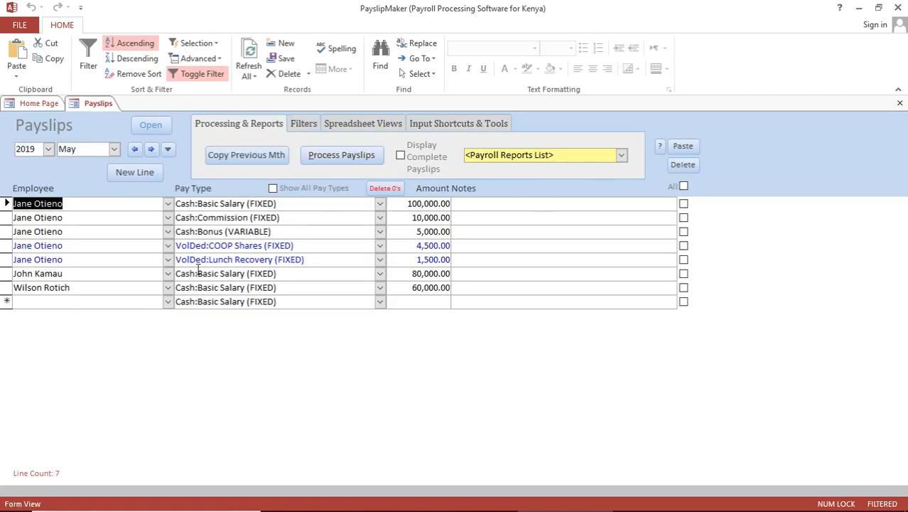
{"action": "left_click", "coordinate": [152, 150]}
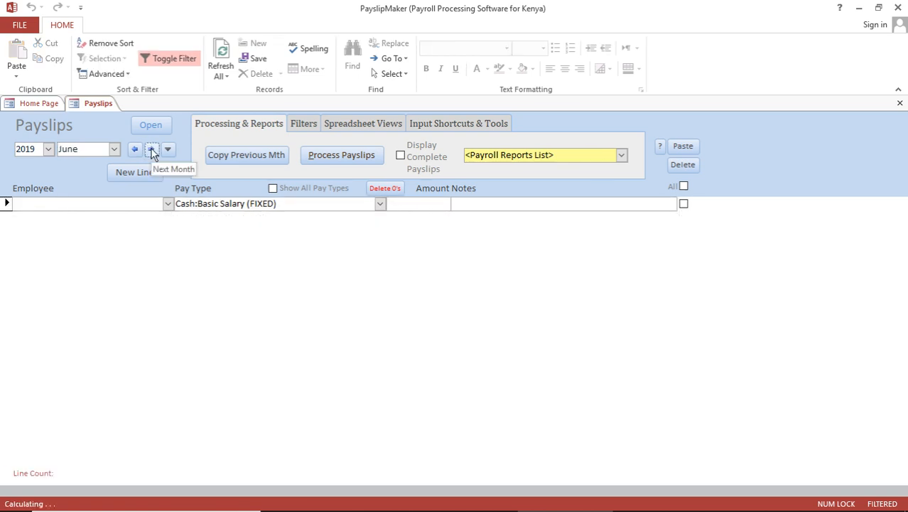
Copy May's seven payslip lines into June 2019, confirming the copy
{"action": "left_click", "coordinate": [247, 160]}
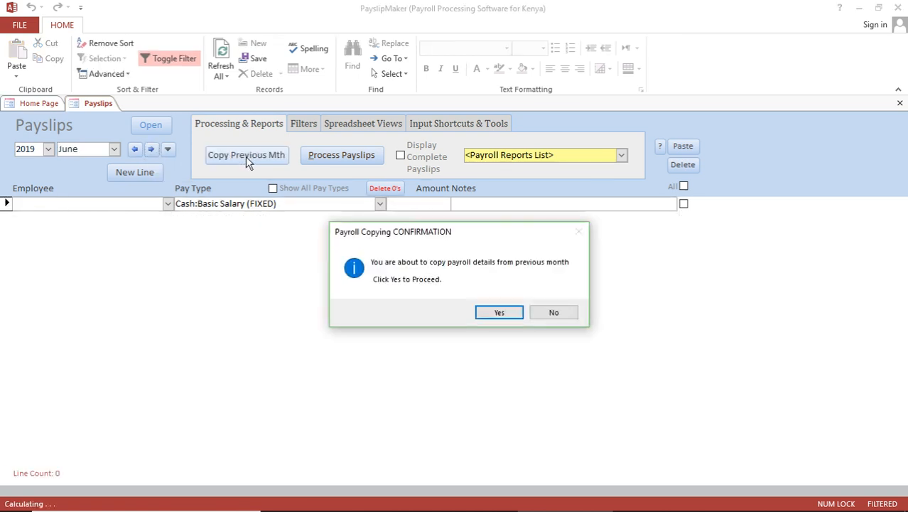
{"action": "left_click", "coordinate": [500, 315]}
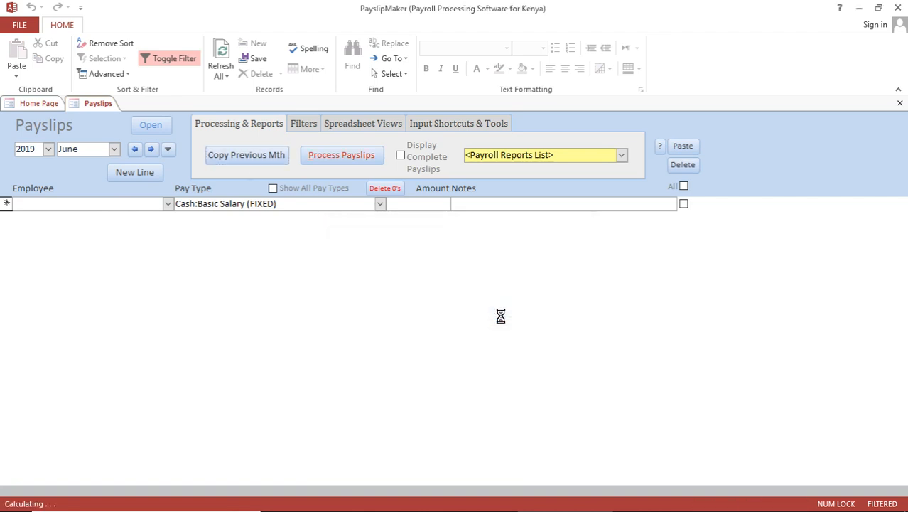
{"action": "left_click", "coordinate": [557, 315]}
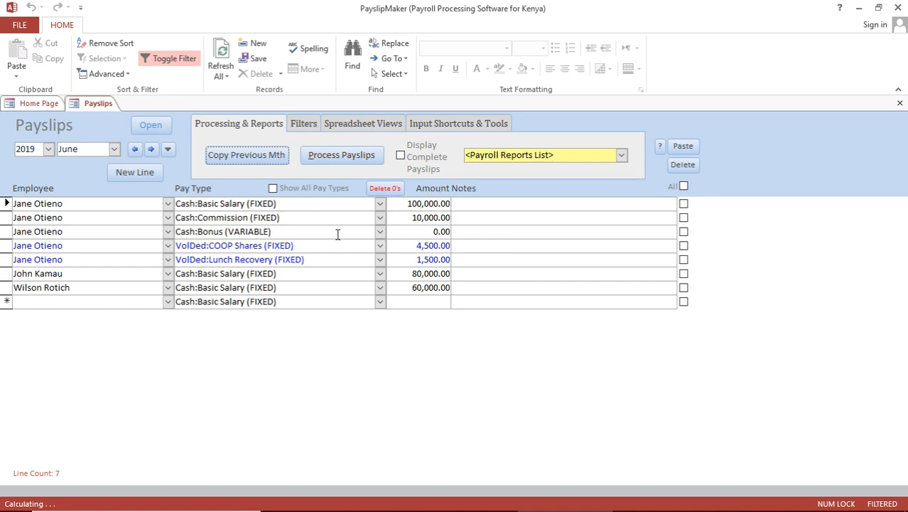
Raise the two basic salaries to 85,000.00 and 70,000.00 and show the complete payslip lines
{"action": "left_click", "coordinate": [430, 234]}
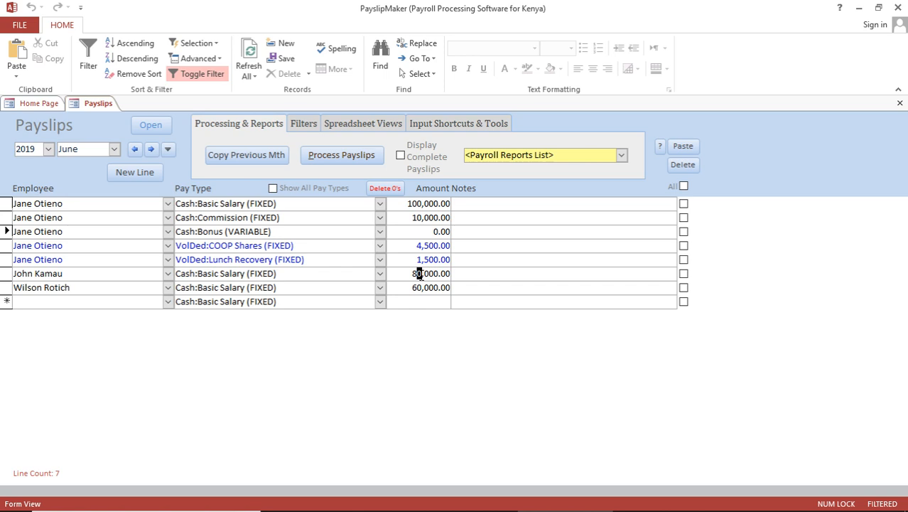
{"action": "type", "text": "5"}
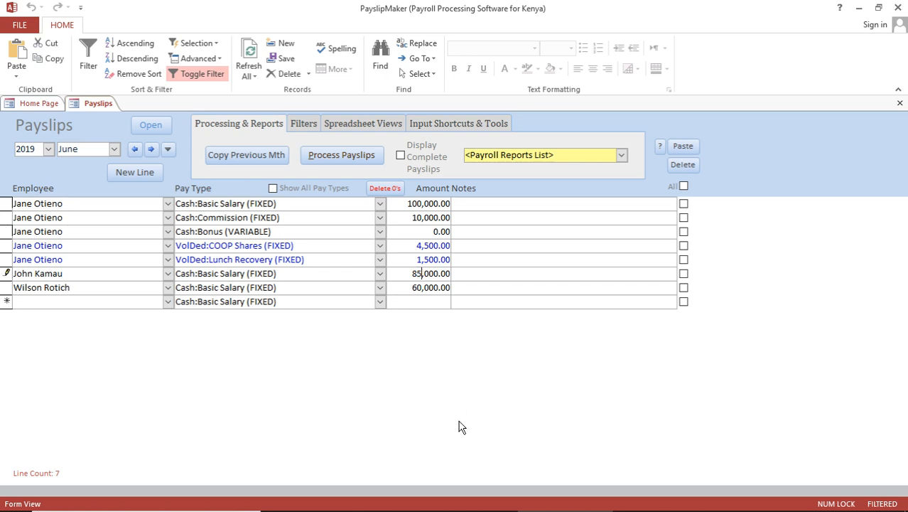
{"action": "left_click", "coordinate": [412, 288]}
{"action": "type", "text": "7"}
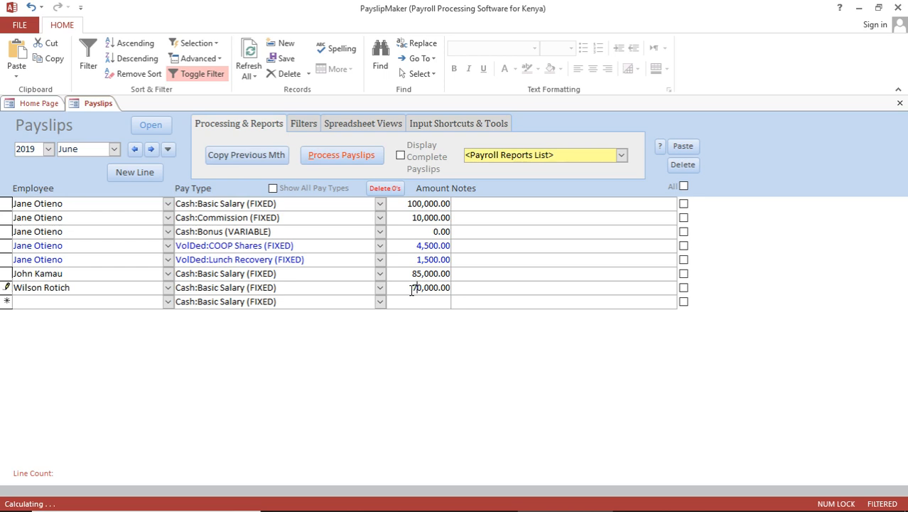
{"action": "left_click", "coordinate": [411, 300]}
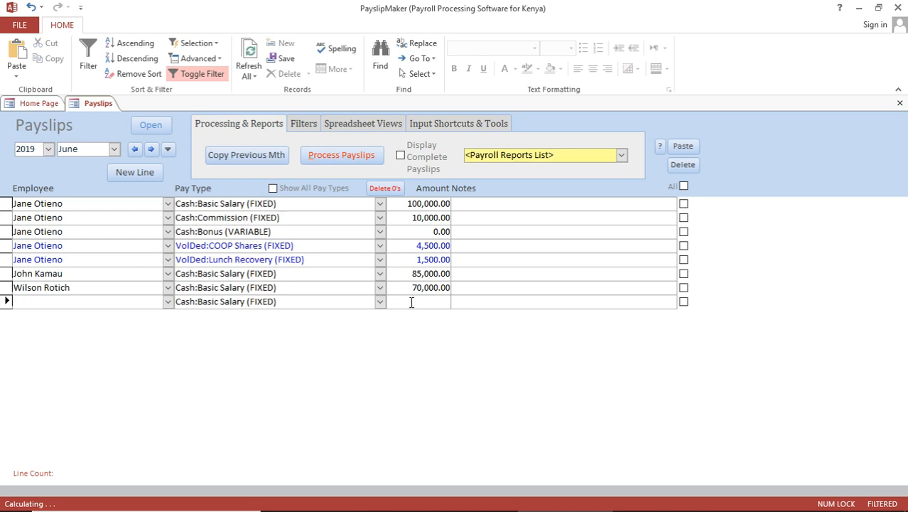
{"action": "left_click", "coordinate": [400, 156]}
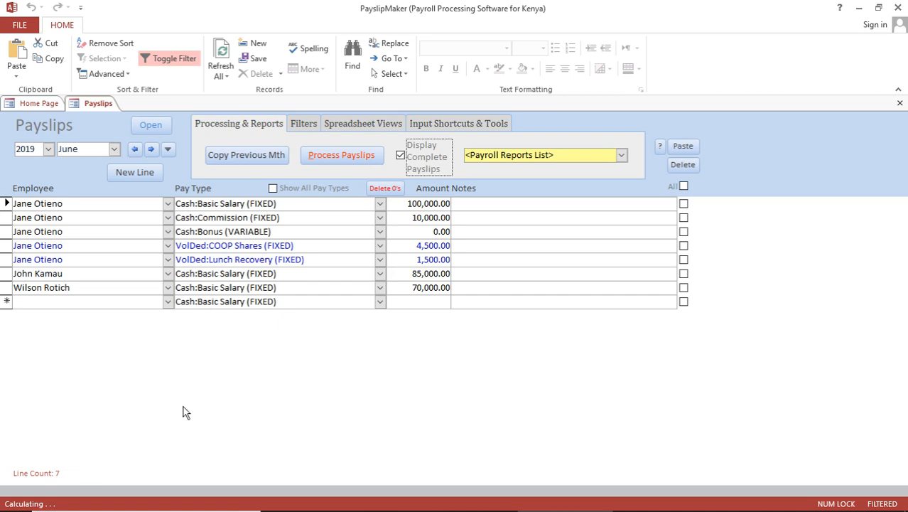
Process June 2019 payslips, check the computed tax, NHIF and NSSF lines, then advance to July
{"action": "left_click", "coordinate": [400, 155]}
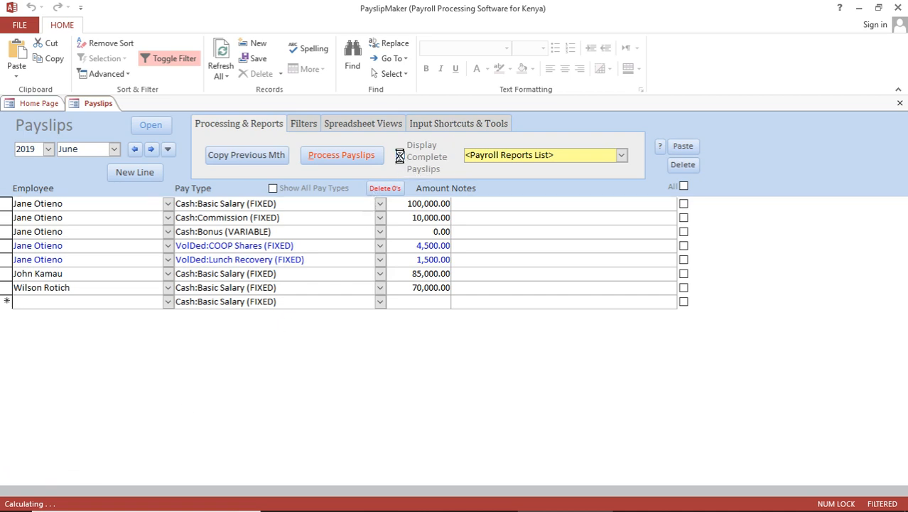
{"action": "left_click", "coordinate": [336, 153]}
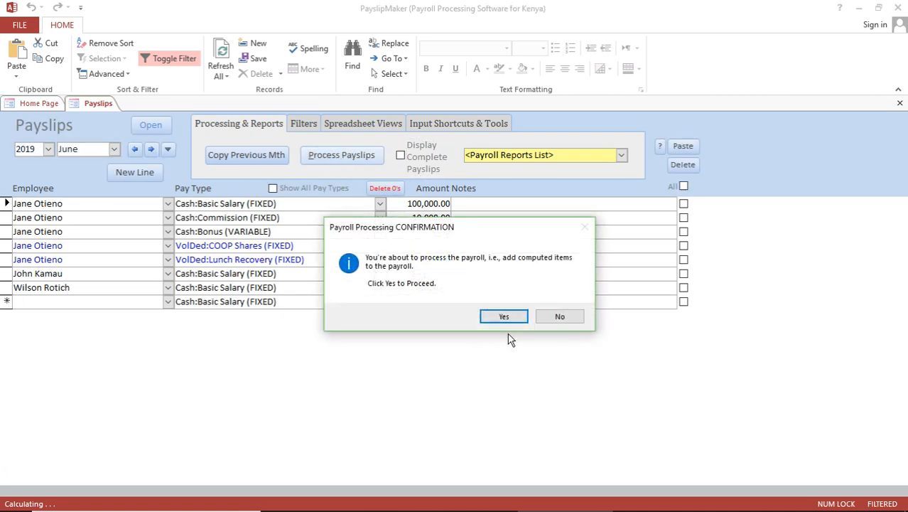
{"action": "left_click", "coordinate": [504, 316]}
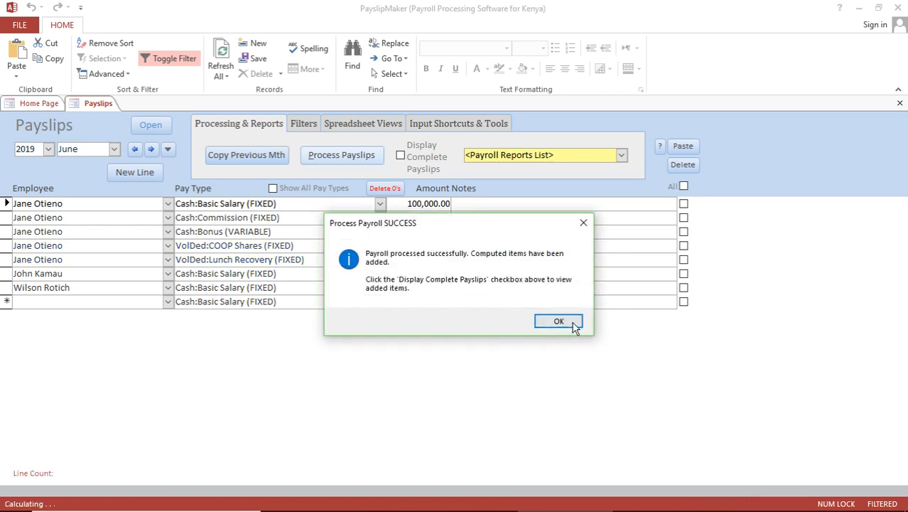
{"action": "left_click", "coordinate": [572, 321]}
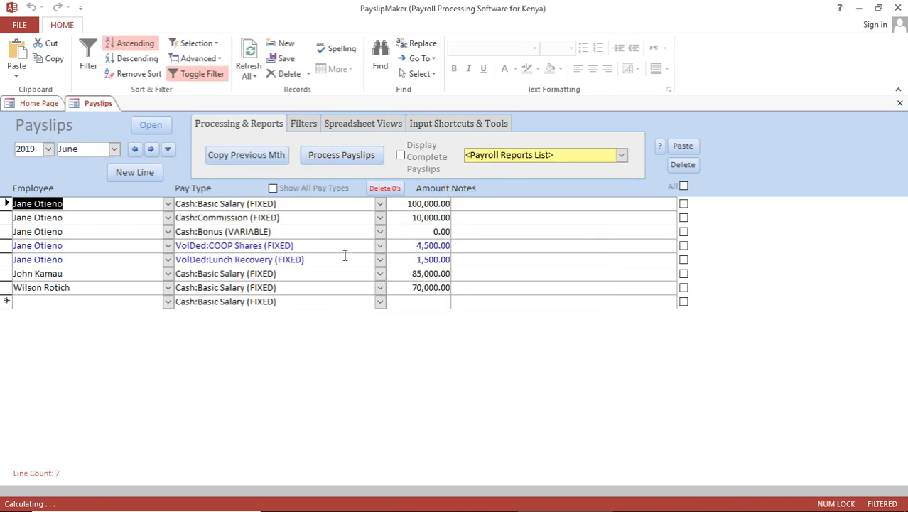
{"action": "left_click", "coordinate": [400, 156]}
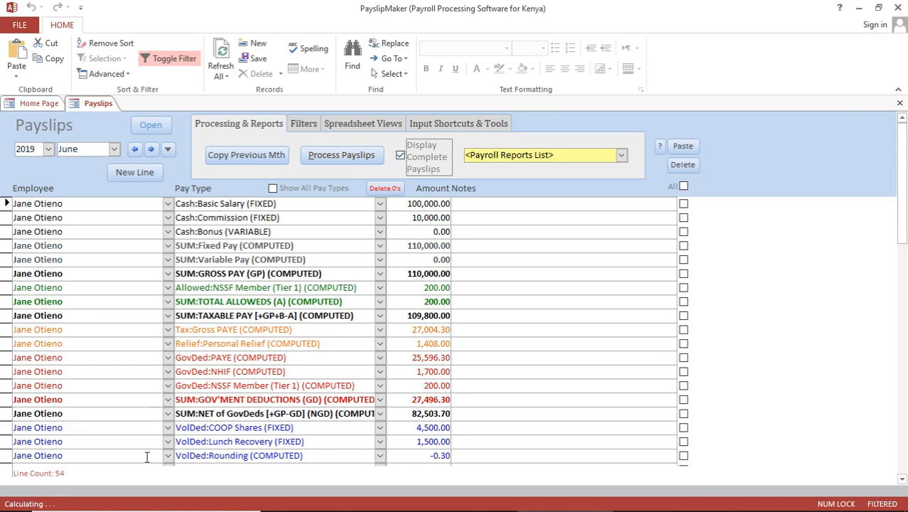
{"action": "left_click", "coordinate": [401, 157]}
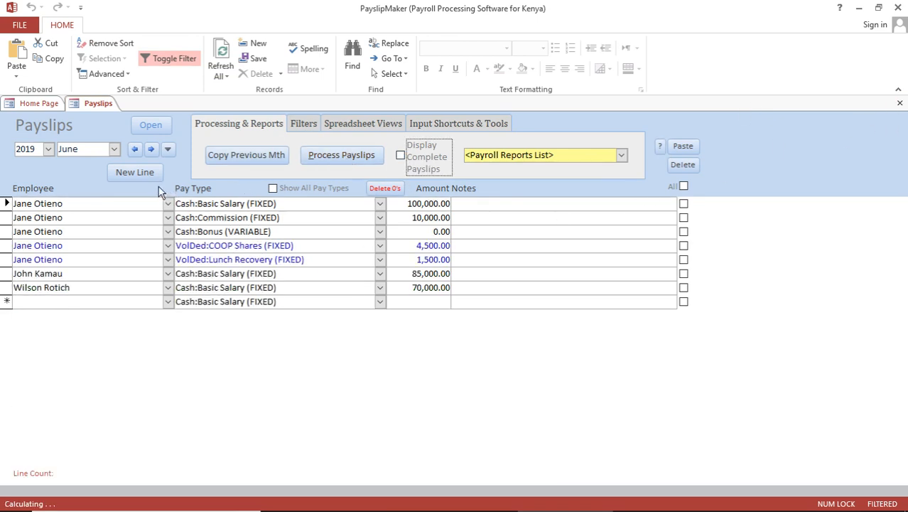
{"action": "left_click", "coordinate": [151, 149]}
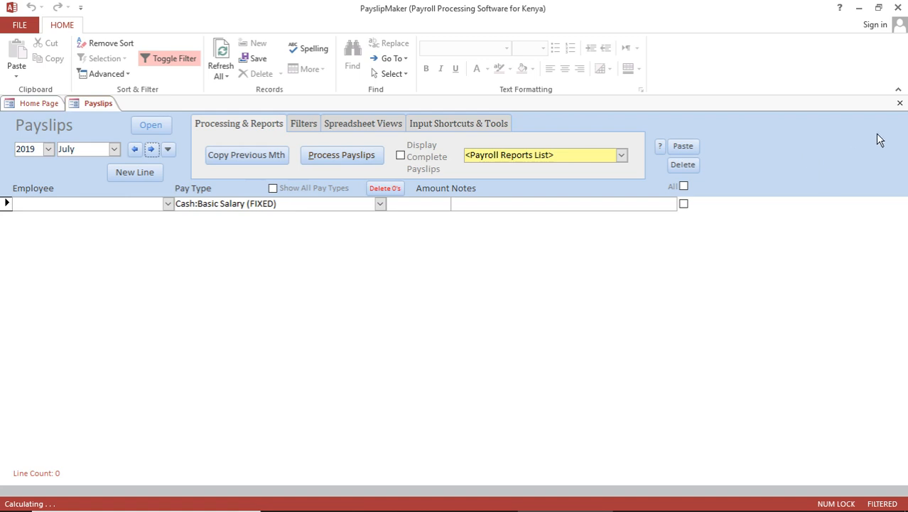
Close Payslips and review the Calc Rules from March through June 2019, then close them
{"action": "left_click", "coordinate": [900, 103]}
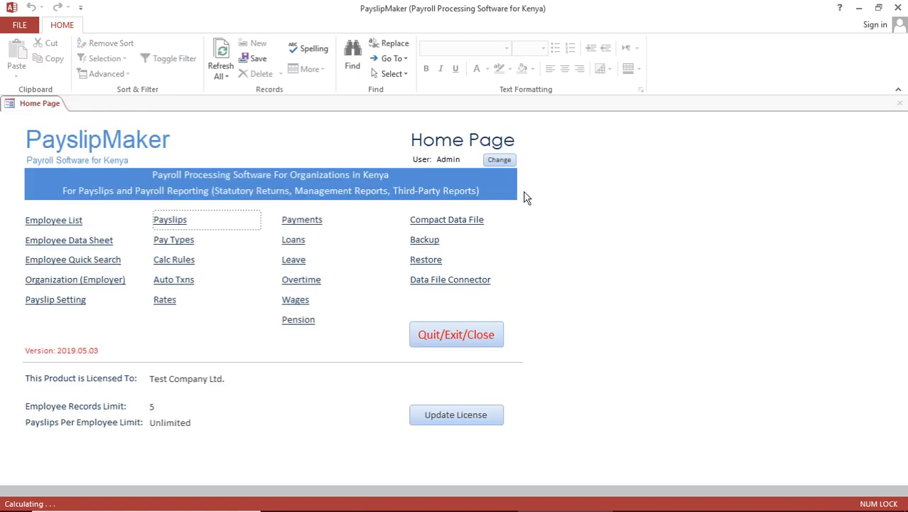
{"action": "left_click", "coordinate": [171, 260]}
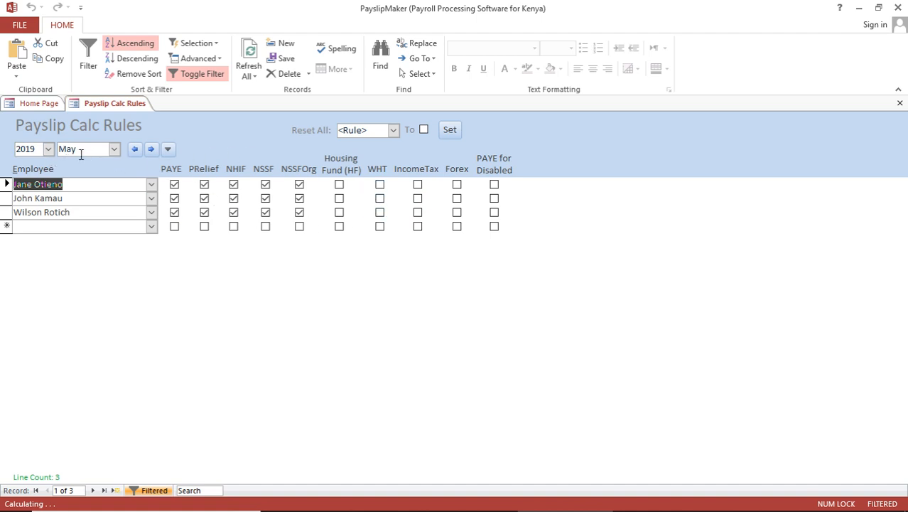
{"action": "left_click", "coordinate": [136, 151]}
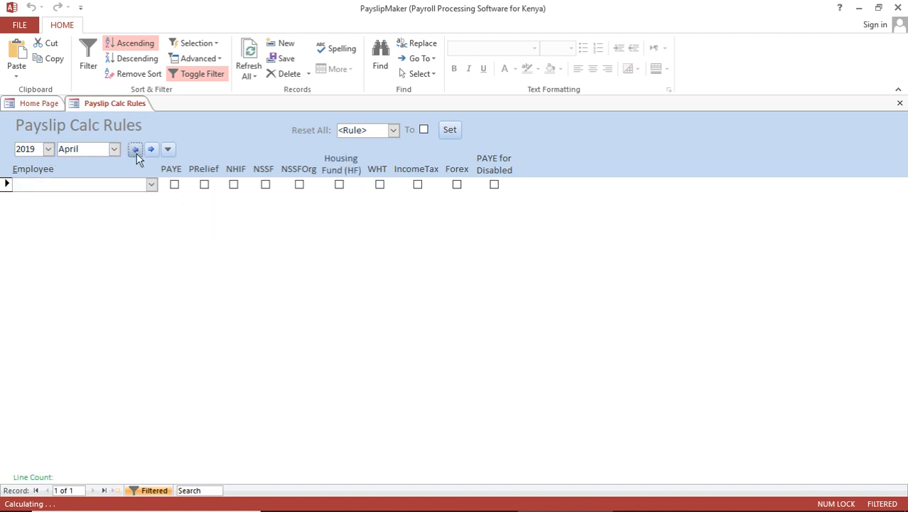
{"action": "left_click", "coordinate": [137, 152]}
{"action": "left_click", "coordinate": [153, 155]}
{"action": "left_click", "coordinate": [152, 155]}
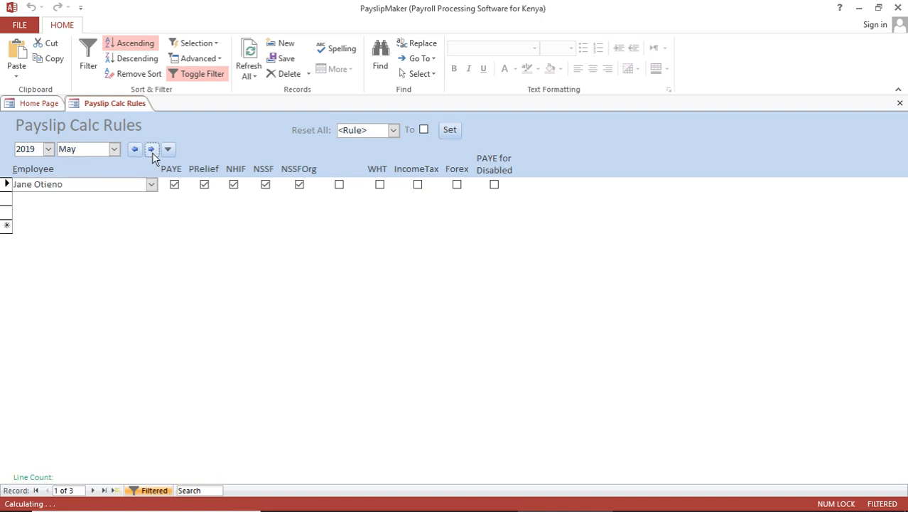
{"action": "left_click", "coordinate": [152, 155]}
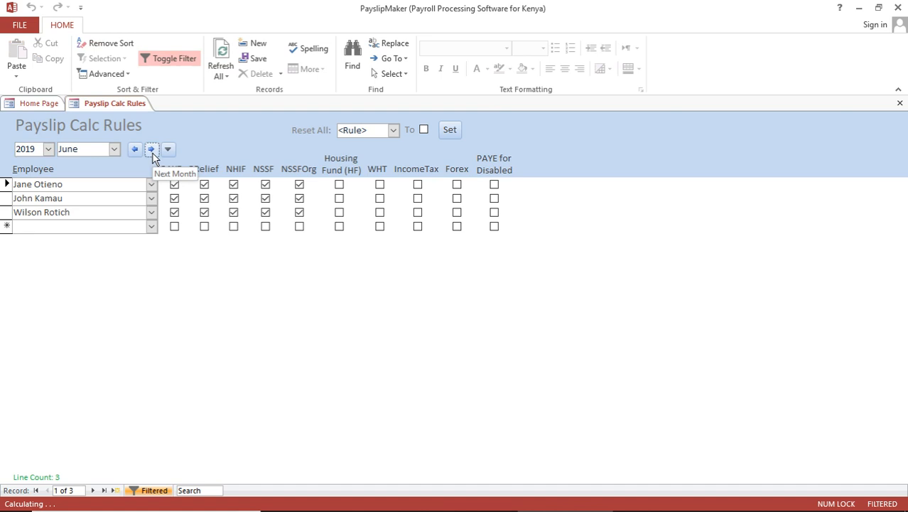
{"action": "left_click", "coordinate": [900, 104]}
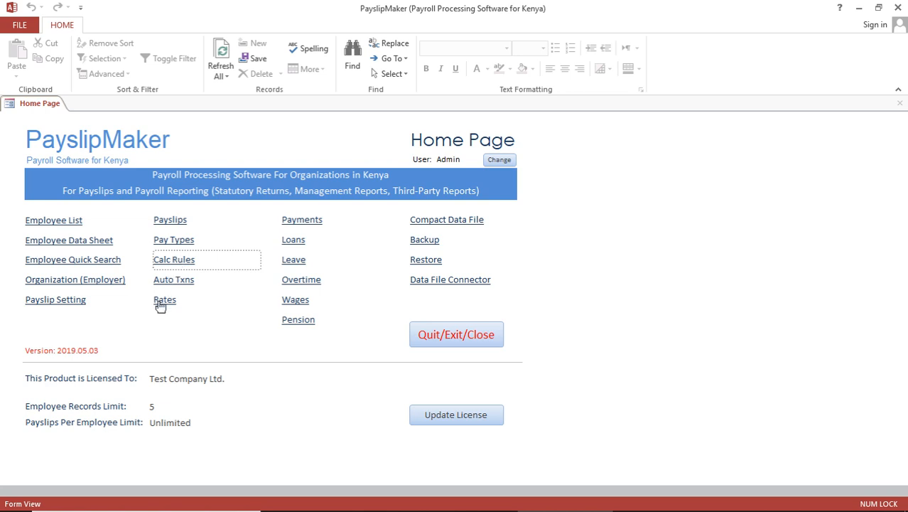
Open the May 2019 Rates and compare NHIF tables 1990 and 2015, leaving 2015 shown
{"action": "left_click", "coordinate": [162, 300]}
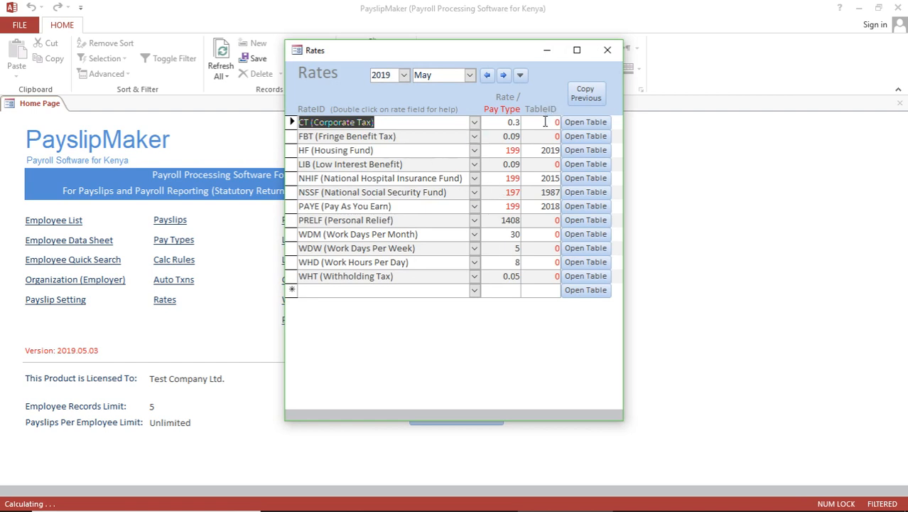
{"action": "left_click", "coordinate": [594, 178]}
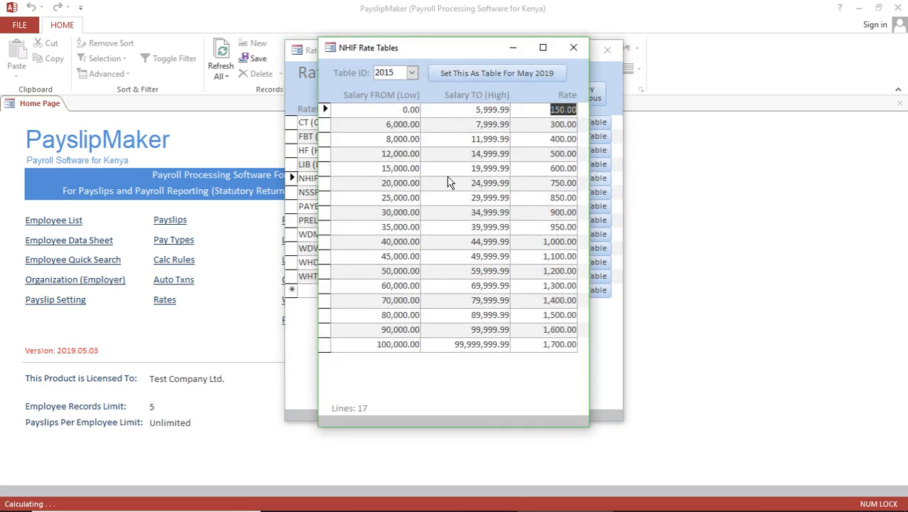
{"action": "left_click", "coordinate": [413, 74]}
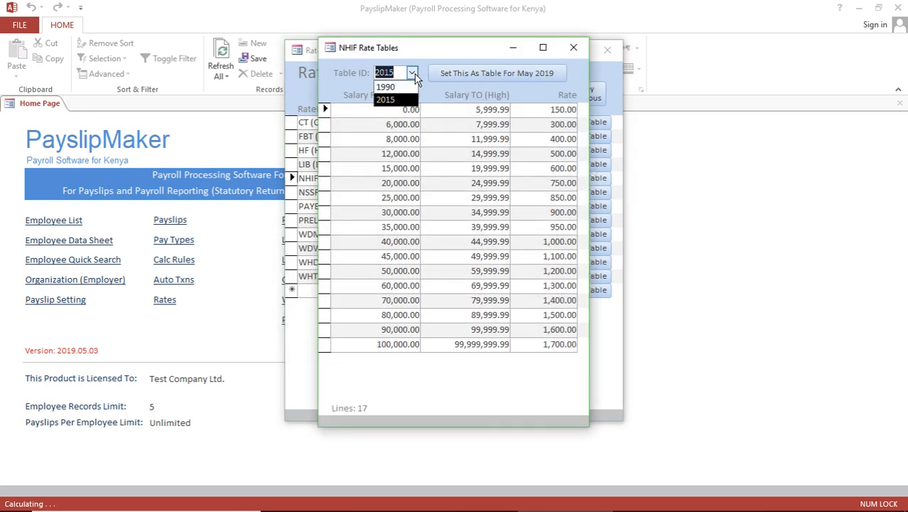
{"action": "left_click", "coordinate": [400, 86]}
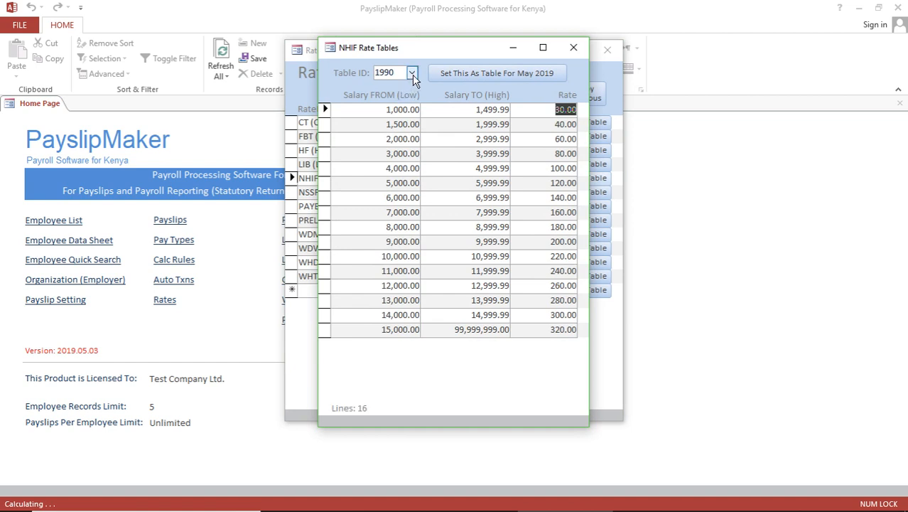
{"action": "left_click", "coordinate": [412, 74]}
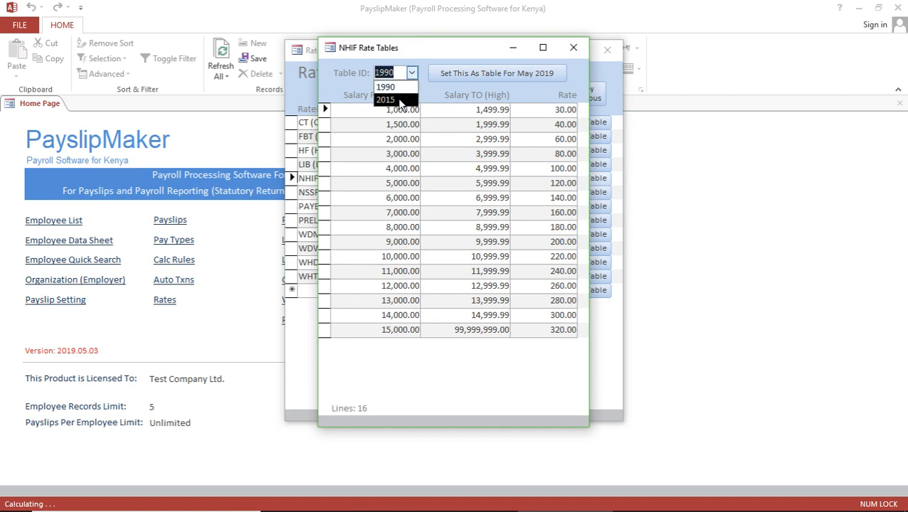
{"action": "left_click", "coordinate": [398, 100]}
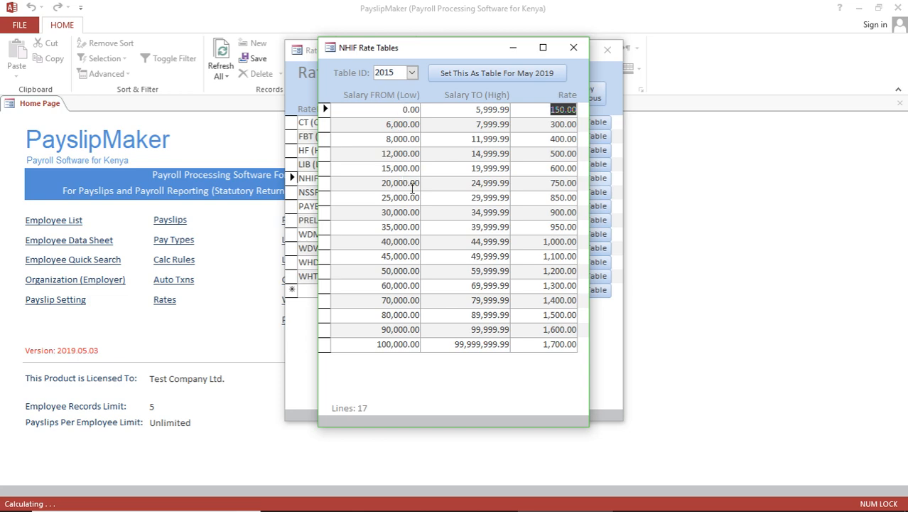
{"action": "left_click", "coordinate": [577, 49]}
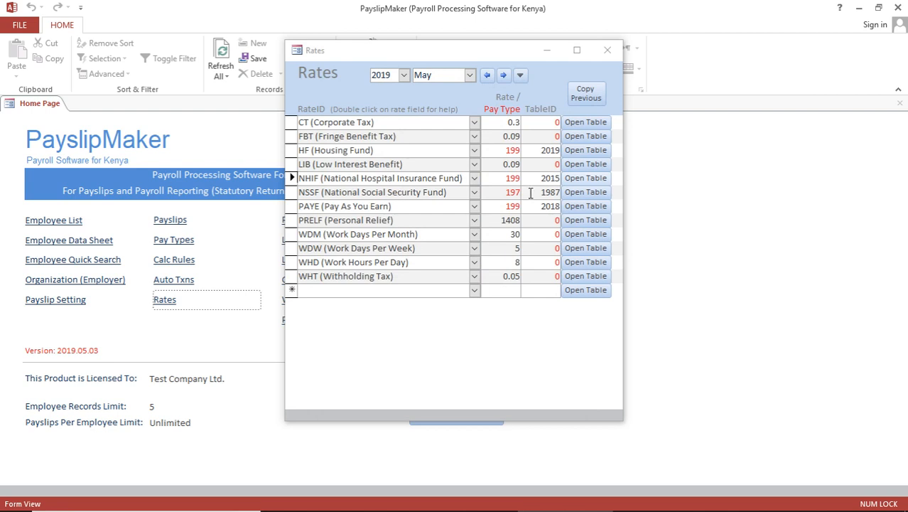
Compare NSSF rate tables 2013 and 1987, then set table 2013 for May 2019
{"action": "left_click", "coordinate": [578, 198]}
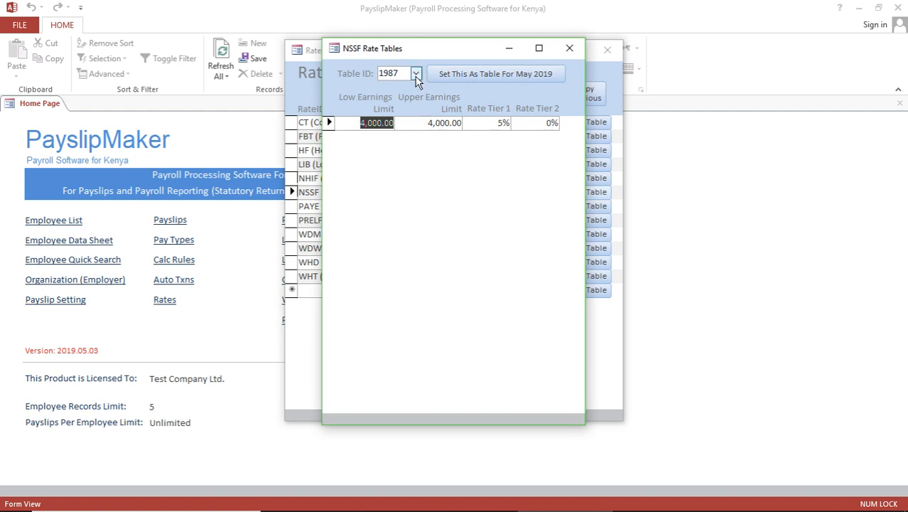
{"action": "left_click", "coordinate": [417, 73]}
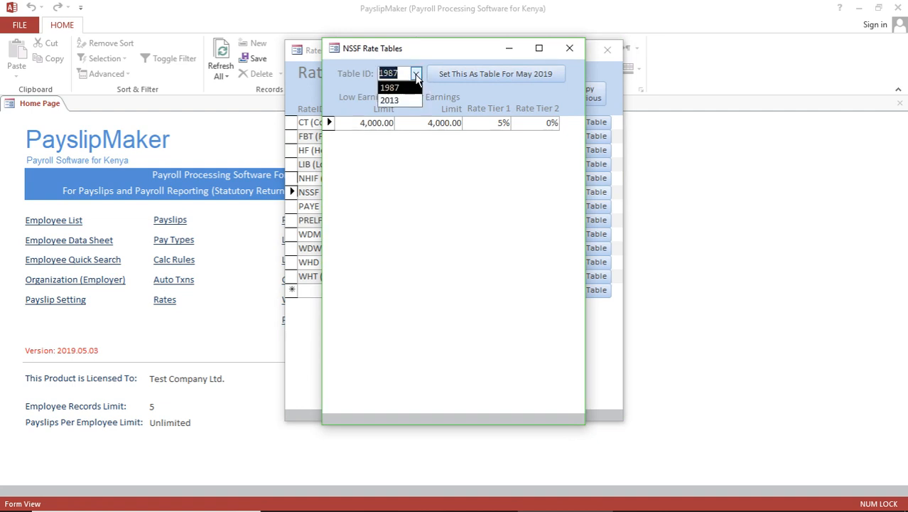
{"action": "left_click", "coordinate": [402, 97]}
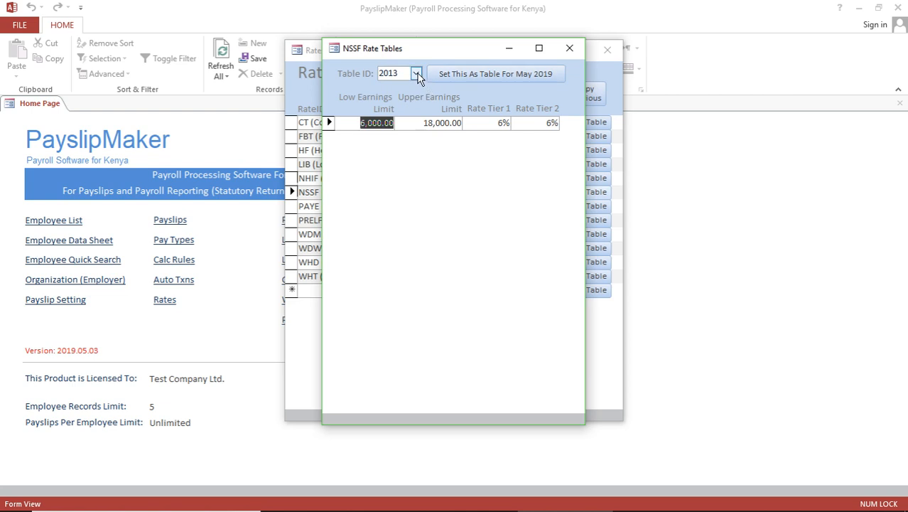
{"action": "left_click", "coordinate": [417, 74]}
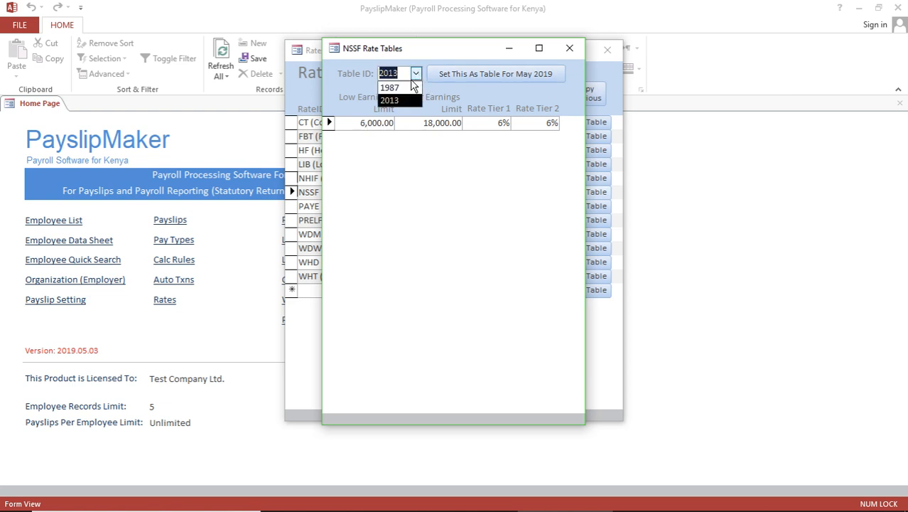
{"action": "left_click", "coordinate": [402, 86]}
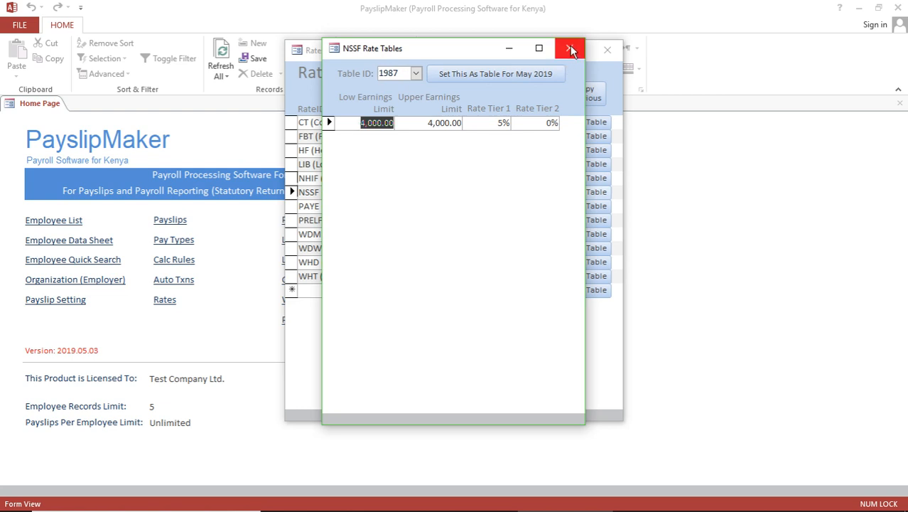
{"action": "left_click", "coordinate": [417, 74]}
{"action": "left_click", "coordinate": [410, 102]}
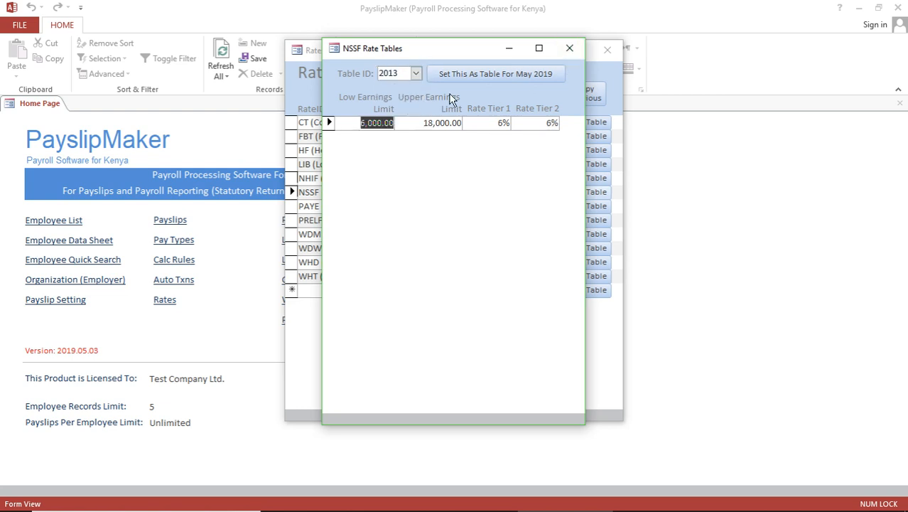
{"action": "left_click", "coordinate": [505, 78]}
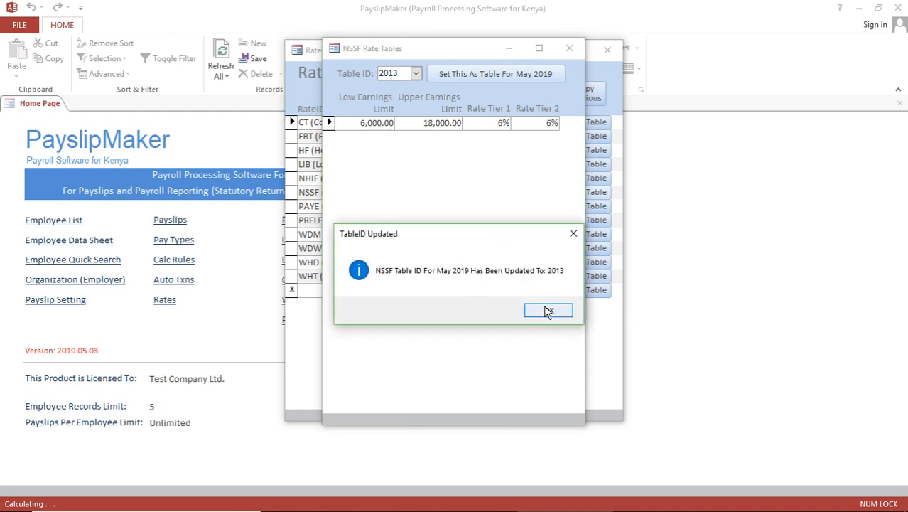
{"action": "left_click", "coordinate": [544, 308]}
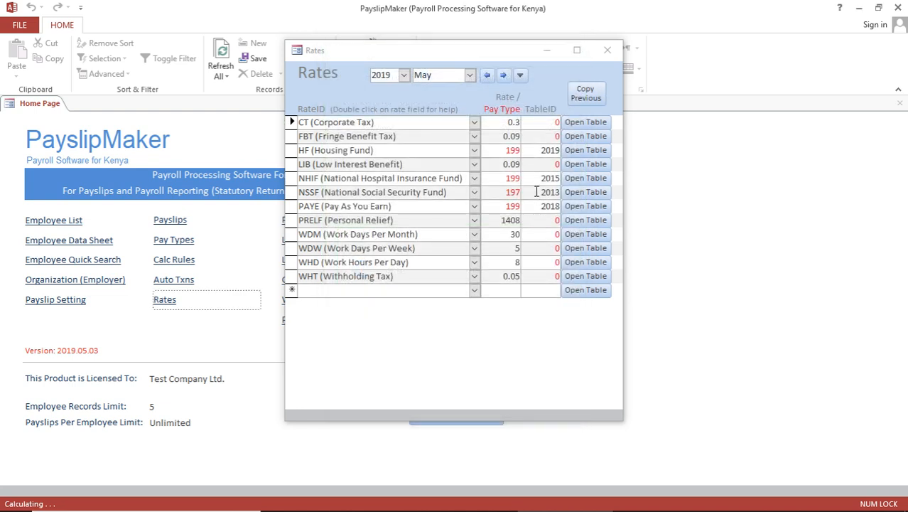
Reassign NSSF table 1987 as the May 2019 table and confirm the update
{"action": "left_click_drag", "start_coordinate": [536, 192], "coordinate": [563, 198]}
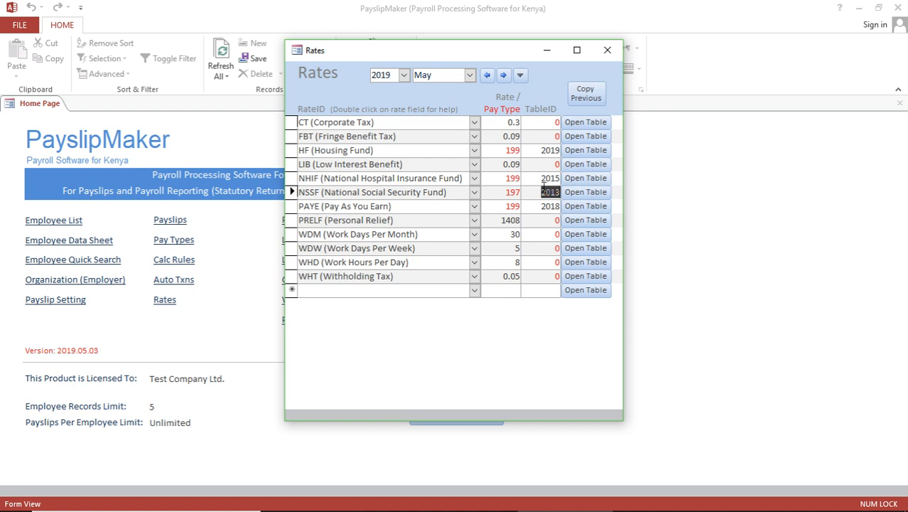
{"action": "left_click", "coordinate": [586, 191]}
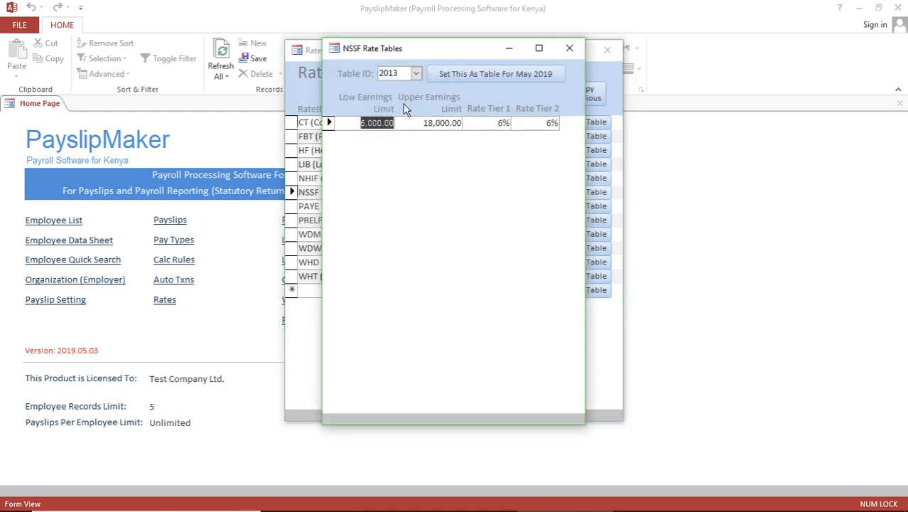
{"action": "left_click", "coordinate": [416, 73]}
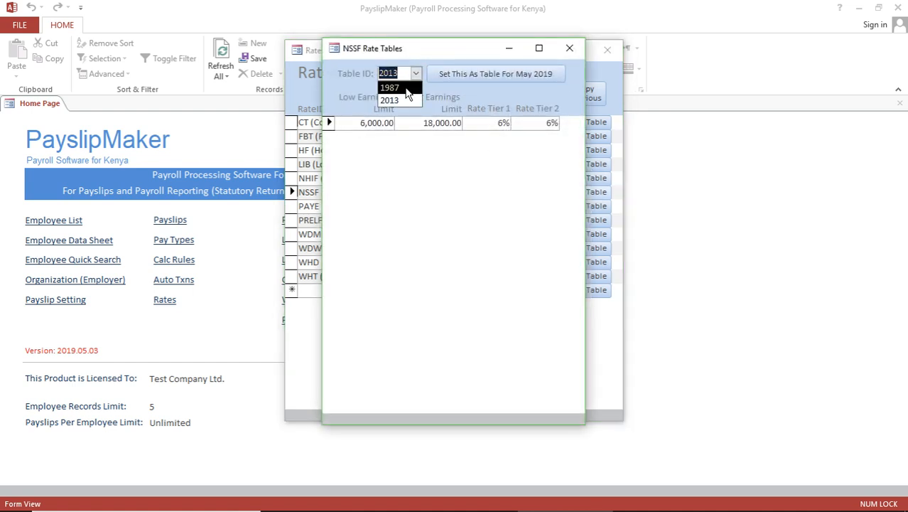
{"action": "left_click", "coordinate": [391, 88]}
{"action": "left_click", "coordinate": [460, 75]}
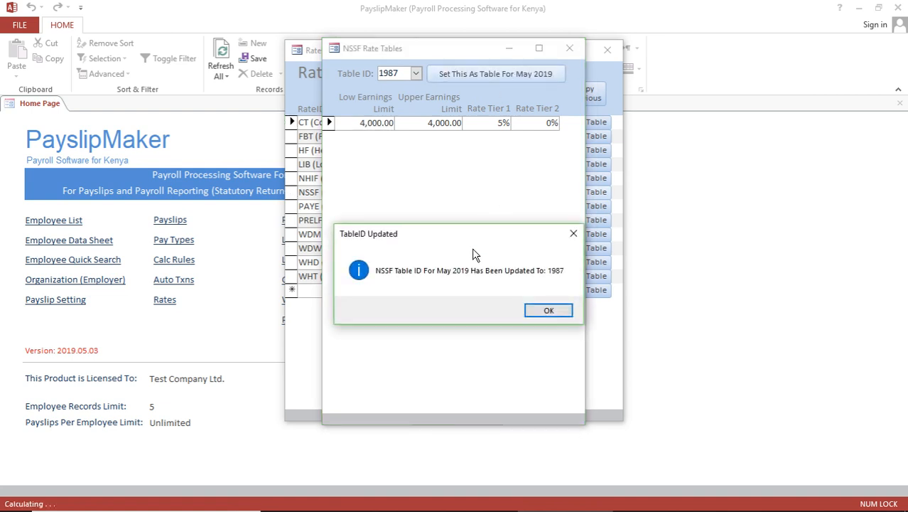
{"action": "left_click", "coordinate": [548, 311]}
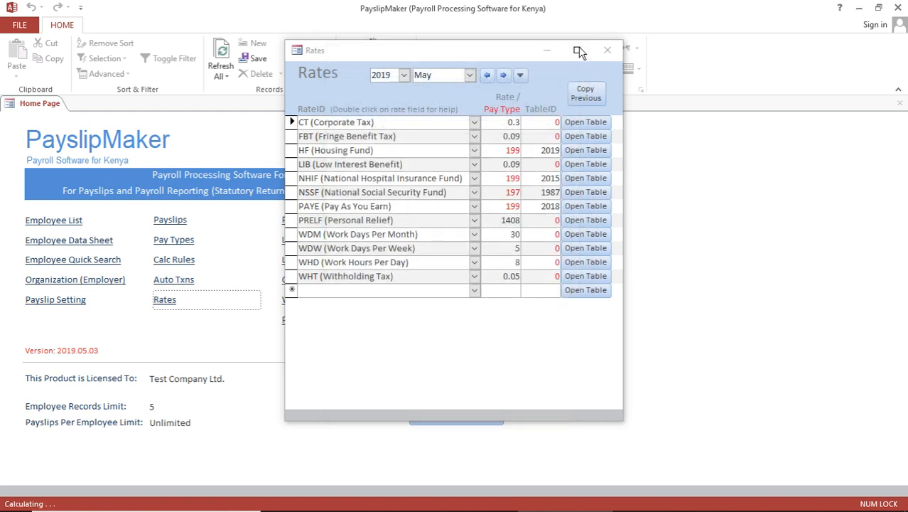
{"action": "left_click", "coordinate": [587, 206]}
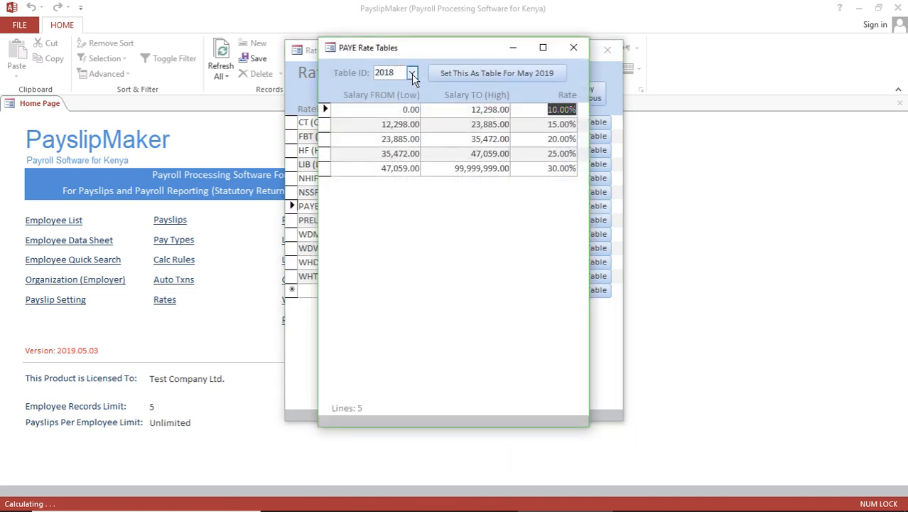
Compare the 2017, 2004 and 2002 PAYE salary bands, then return to table 2018 and close the window
{"action": "left_click", "coordinate": [412, 74]}
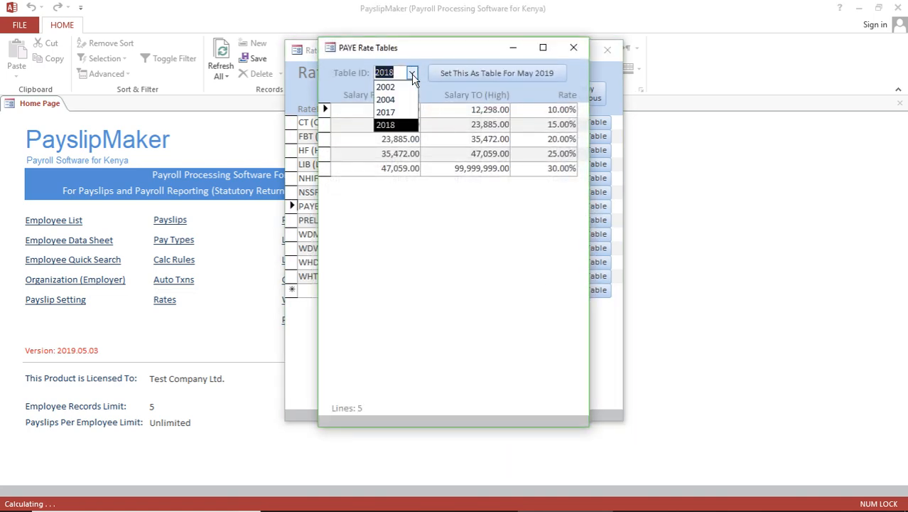
{"action": "left_click", "coordinate": [402, 114]}
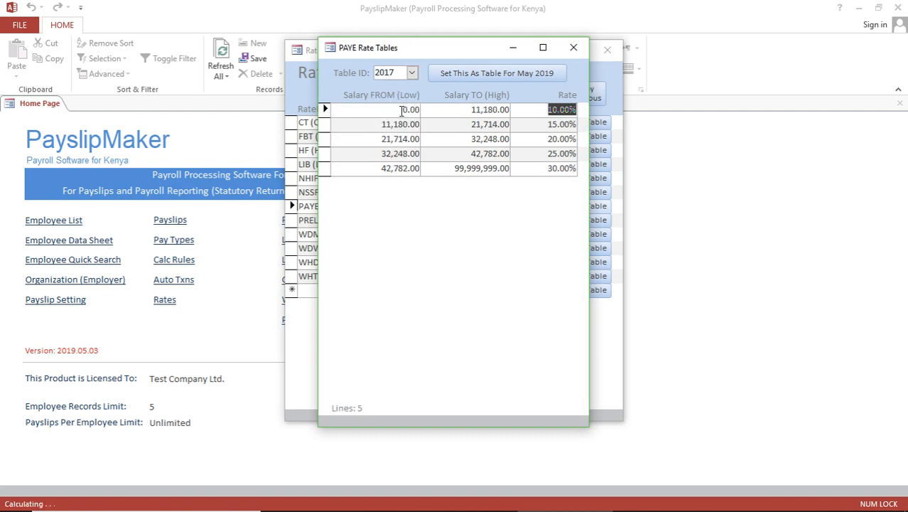
{"action": "left_click", "coordinate": [411, 74]}
{"action": "left_click", "coordinate": [401, 100]}
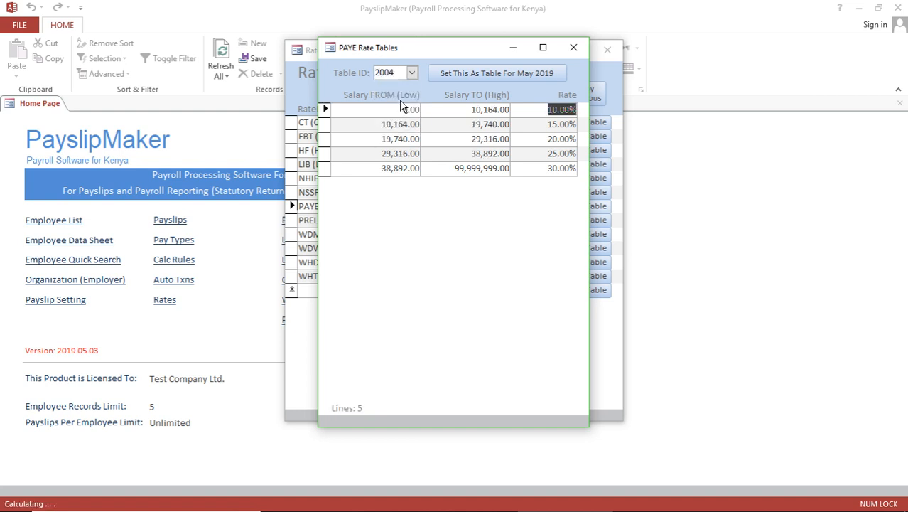
{"action": "left_click", "coordinate": [412, 74]}
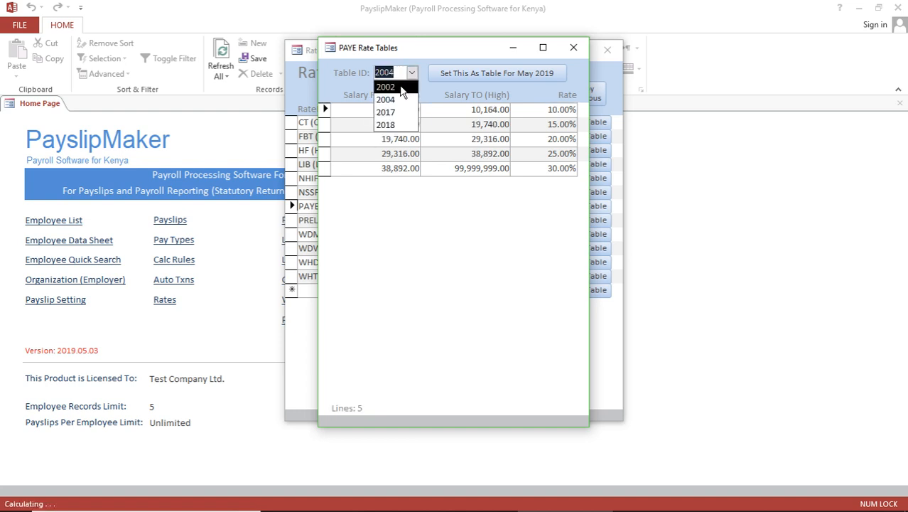
{"action": "left_click", "coordinate": [401, 86]}
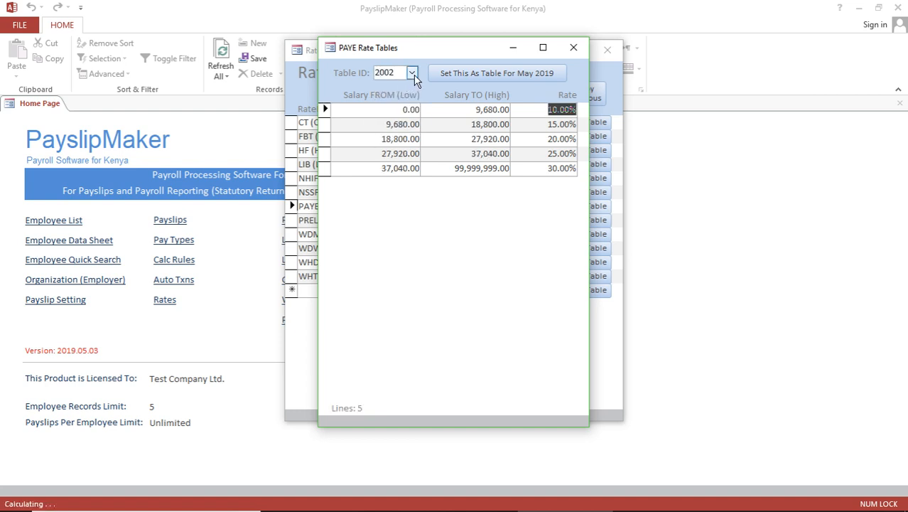
{"action": "left_click", "coordinate": [413, 74]}
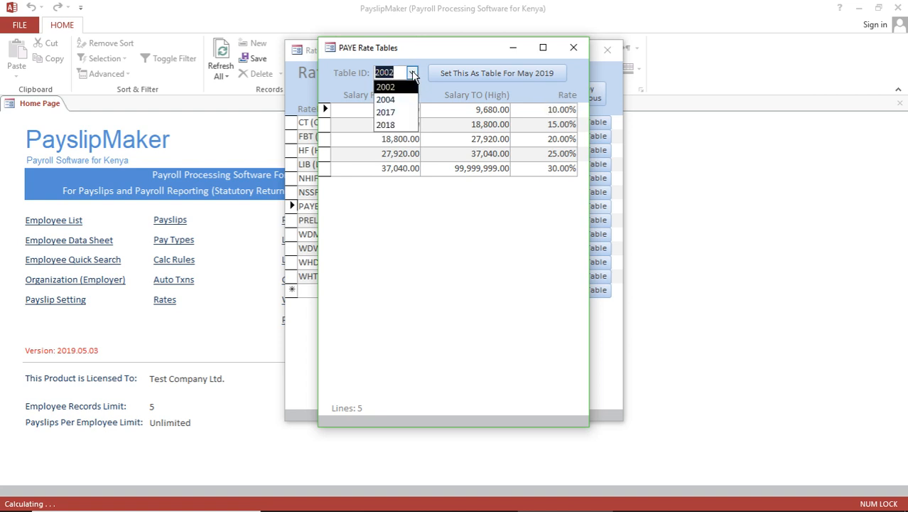
{"action": "left_click", "coordinate": [402, 111]}
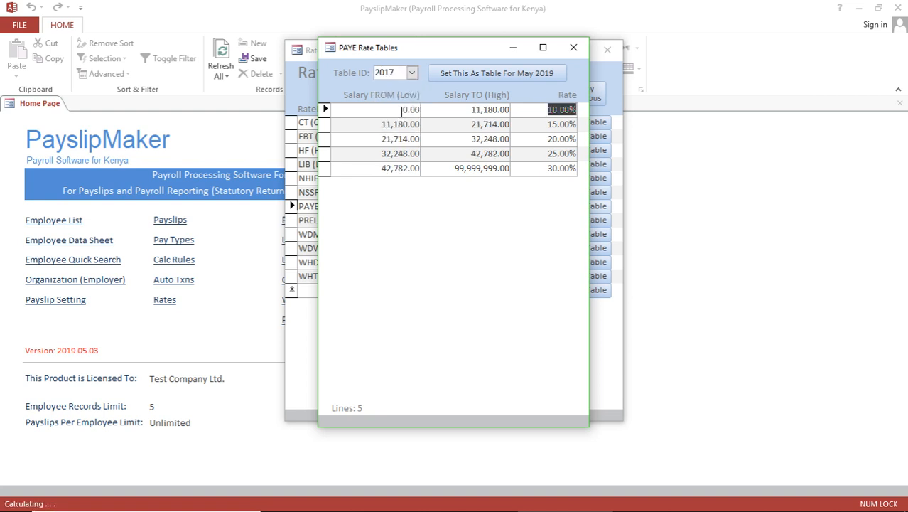
{"action": "left_click", "coordinate": [412, 74]}
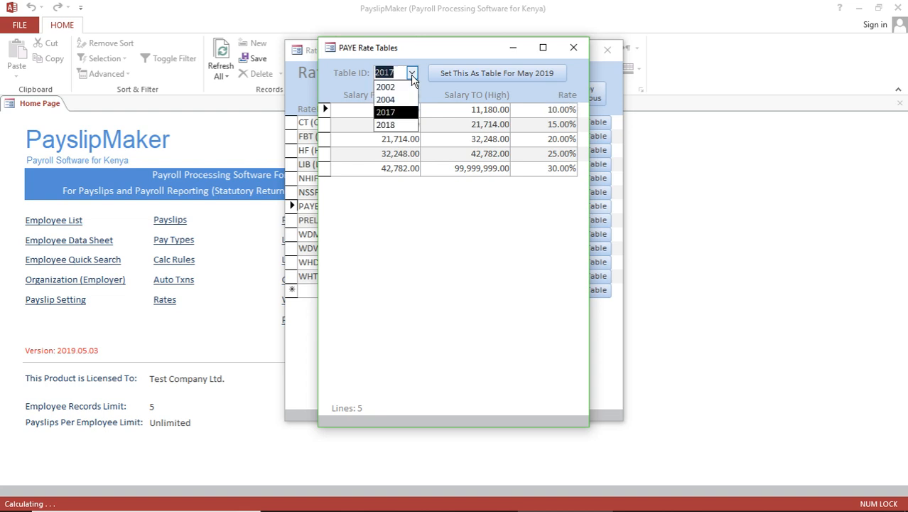
{"action": "left_click", "coordinate": [401, 123]}
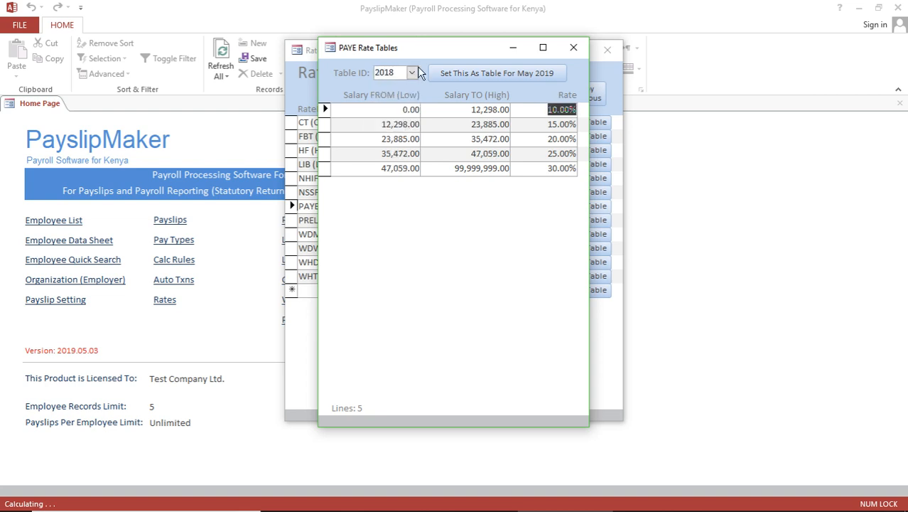
{"action": "left_click", "coordinate": [575, 48]}
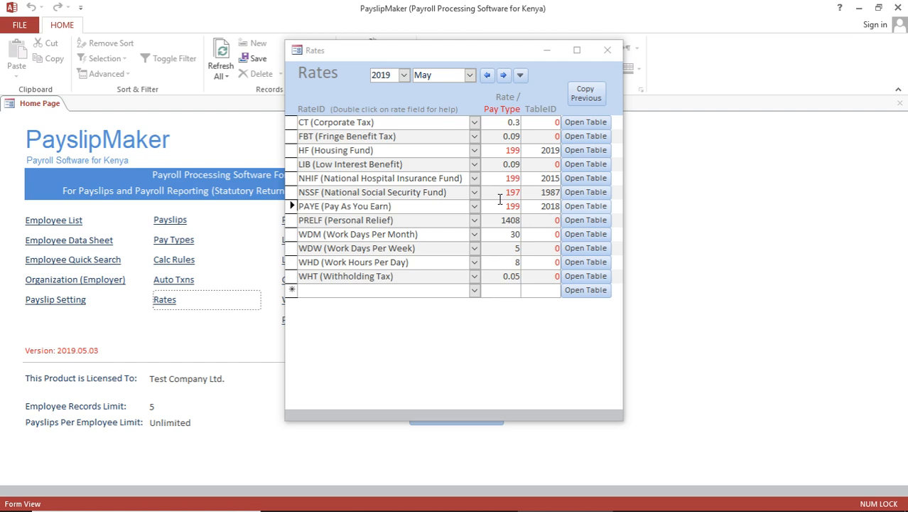
Check the NSSF rate (197), PAYE rate (199) and NHIF rate values, then close the Rates form
{"action": "left_click", "coordinate": [500, 193]}
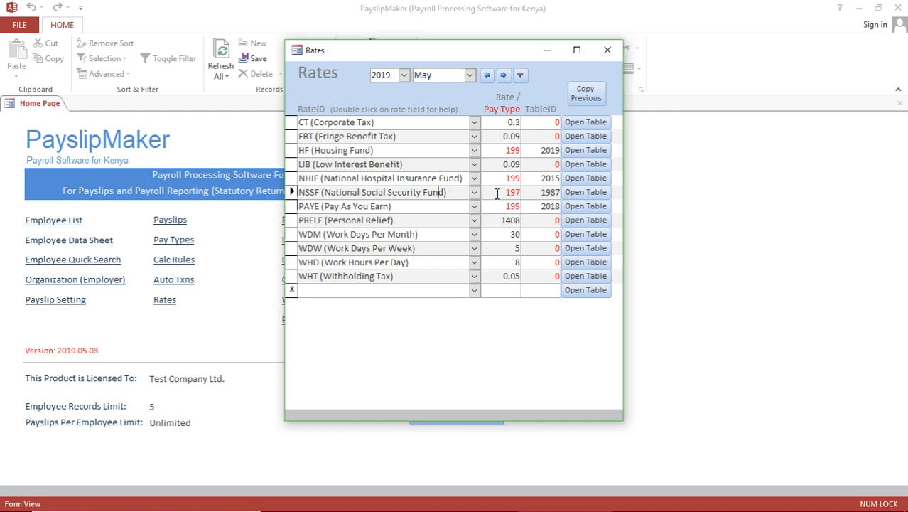
{"action": "left_click_drag", "start_coordinate": [505, 192], "coordinate": [520, 192]}
{"action": "left_click_drag", "start_coordinate": [494, 206], "coordinate": [522, 206]}
{"action": "left_click", "coordinate": [503, 179]}
{"action": "left_click", "coordinate": [609, 51]}
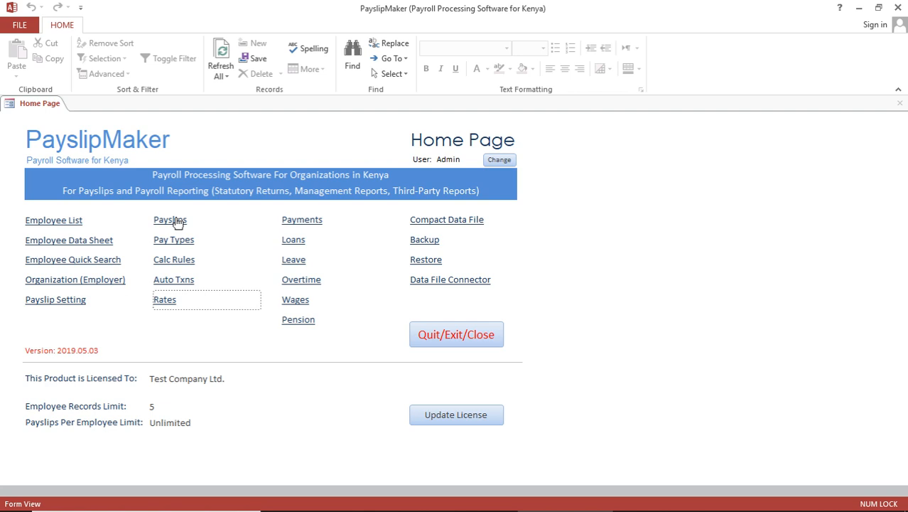
Back up the data file as pmDB_TestCo1_2019.05.06_13.36.accdb in C:\Payslips_Backups
{"action": "left_click", "coordinate": [424, 242]}
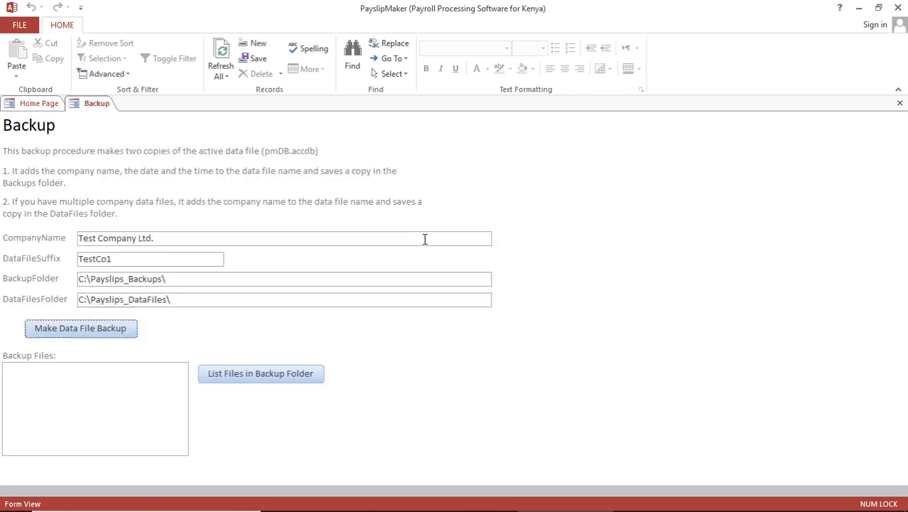
{"action": "left_click", "coordinate": [80, 332]}
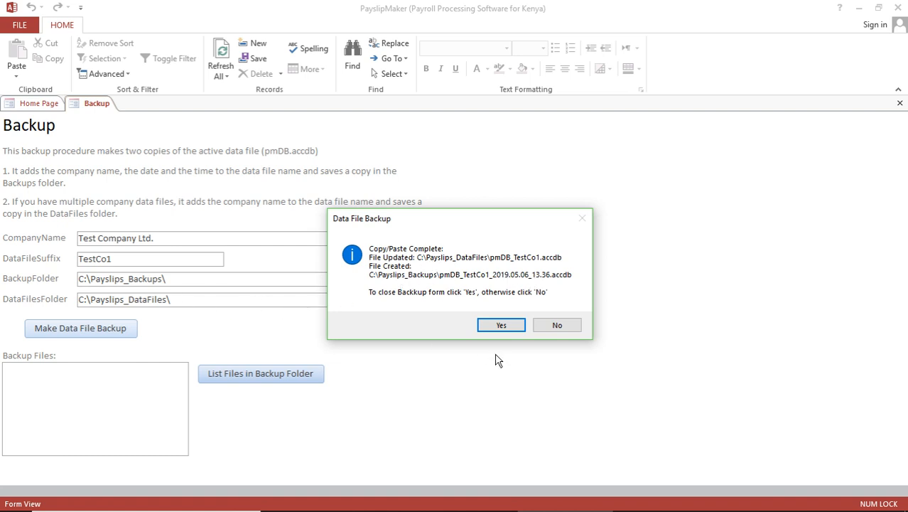
Confirm closing the backup form and log back in as Admin with the account password
{"action": "left_click", "coordinate": [502, 326]}
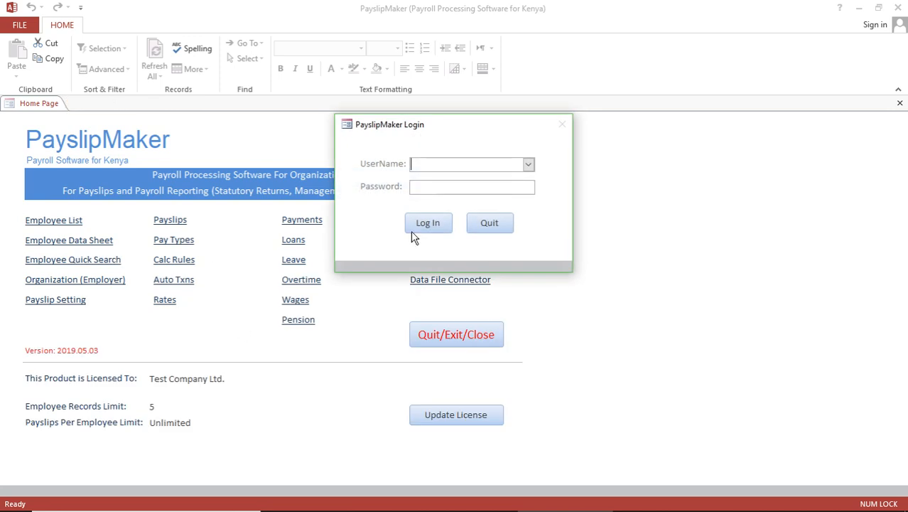
{"action": "type", "text": "Admin"}
{"action": "key", "text": "Tab"}
{"action": "type", "text": "*"}
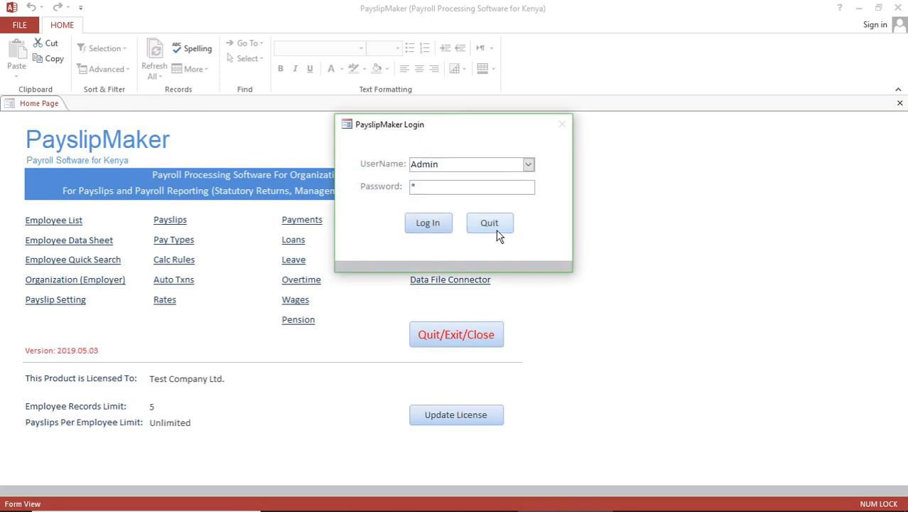
{"action": "left_click", "coordinate": [428, 226]}
Reopen and close the Backup form, log in as Admin again, then switch to OBS
{"action": "left_click", "coordinate": [429, 241]}
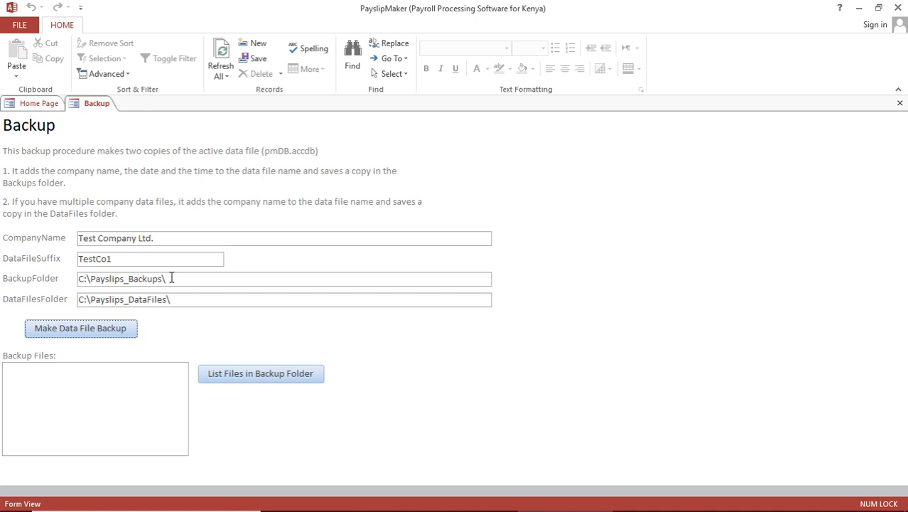
{"action": "left_click", "coordinate": [900, 103]}
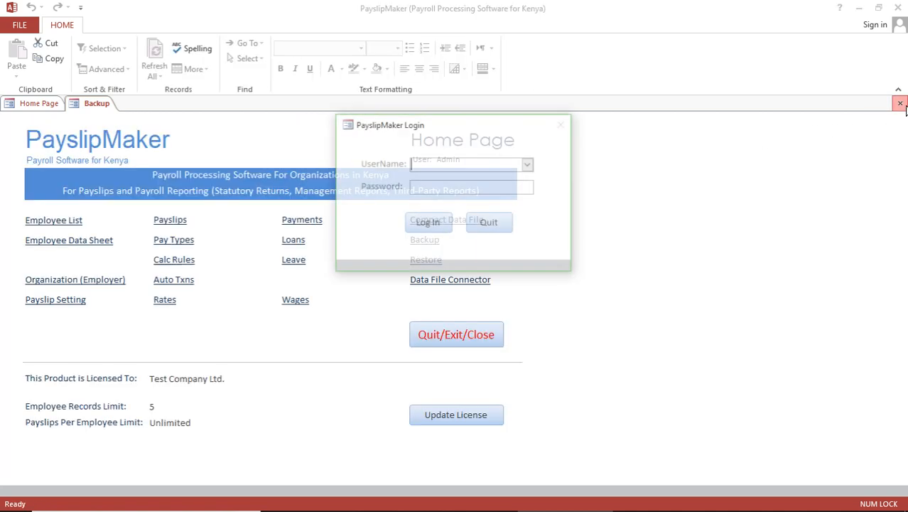
{"action": "type", "text": "Admin"}
{"action": "key", "text": "Tab"}
{"action": "type", "text": "*"}
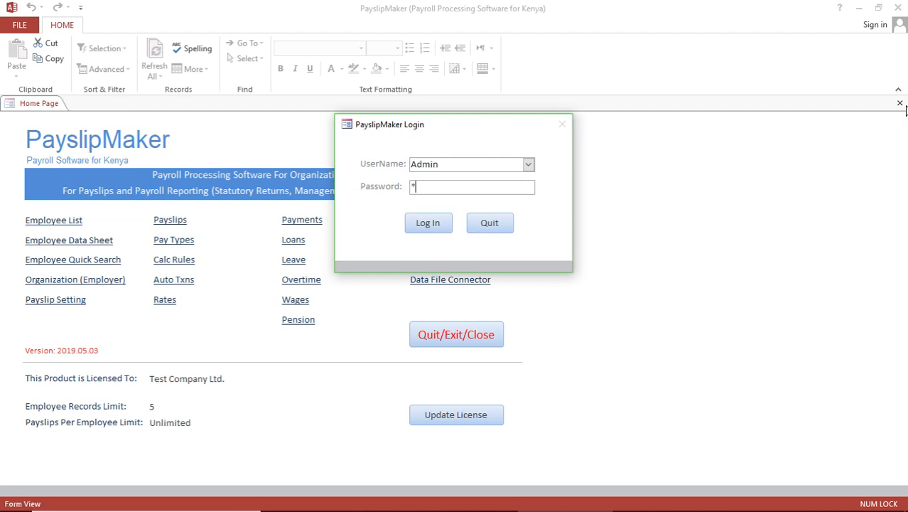
{"action": "left_click", "coordinate": [428, 226]}
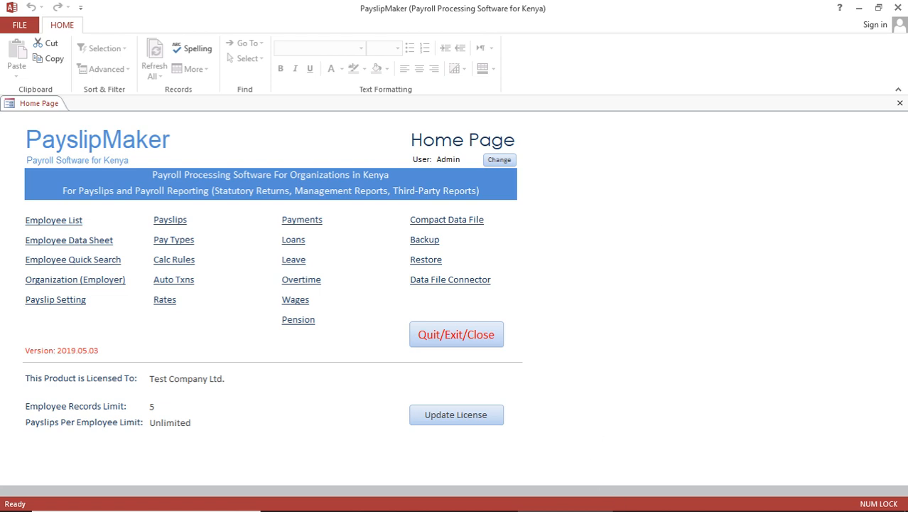
{"action": "left_click", "coordinate": [672, 500]}
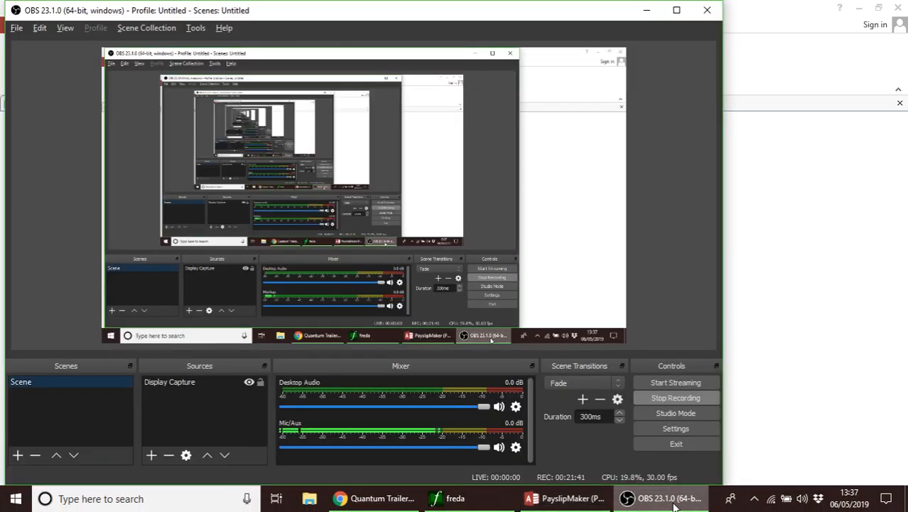